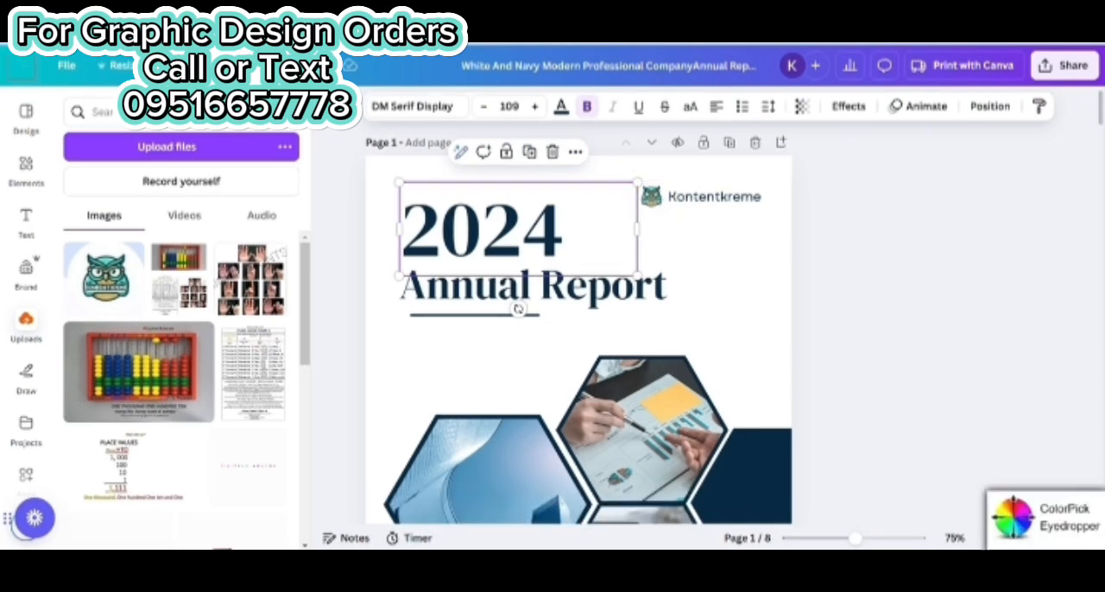
Sample the teal color 5BD9C3 from the owl logo on page 1 with the ColorPick Eyedropper
left_click(663, 200)
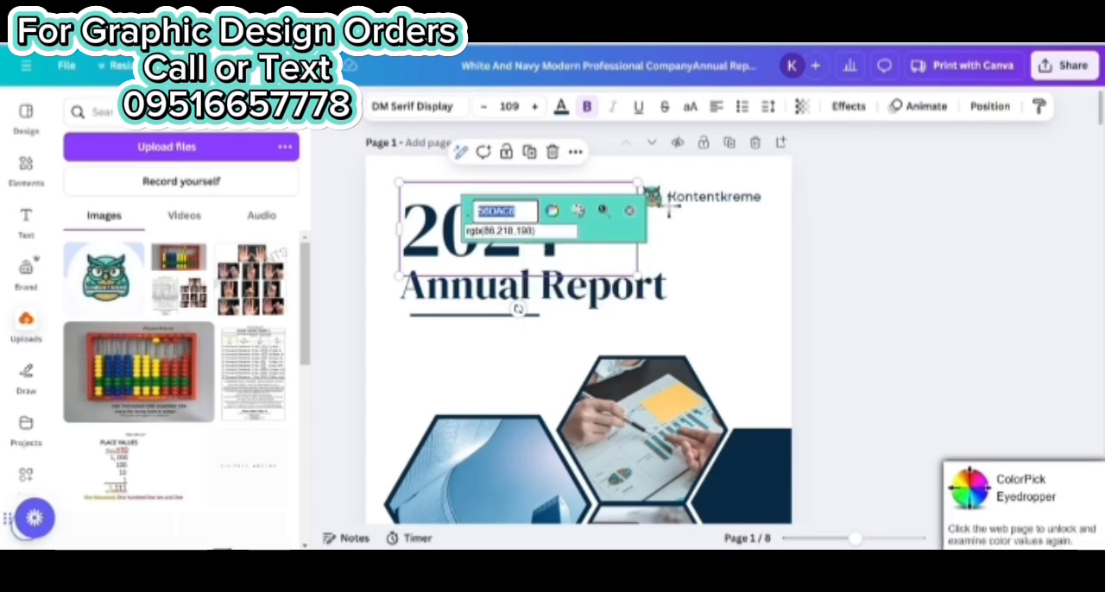
left_click(670, 207)
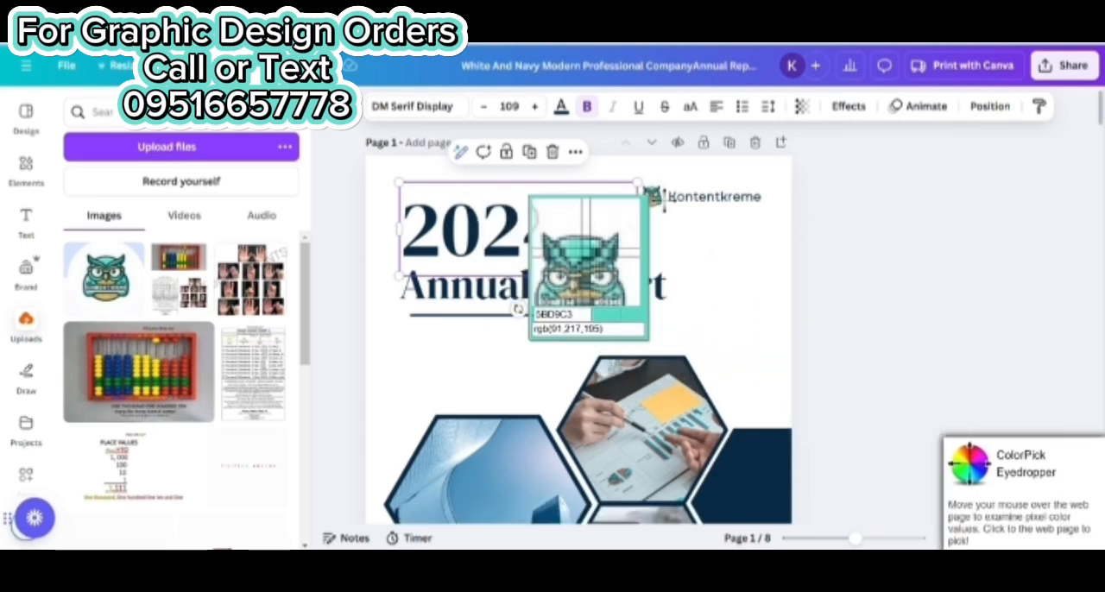
left_click(654, 198)
key("ctrl+c")
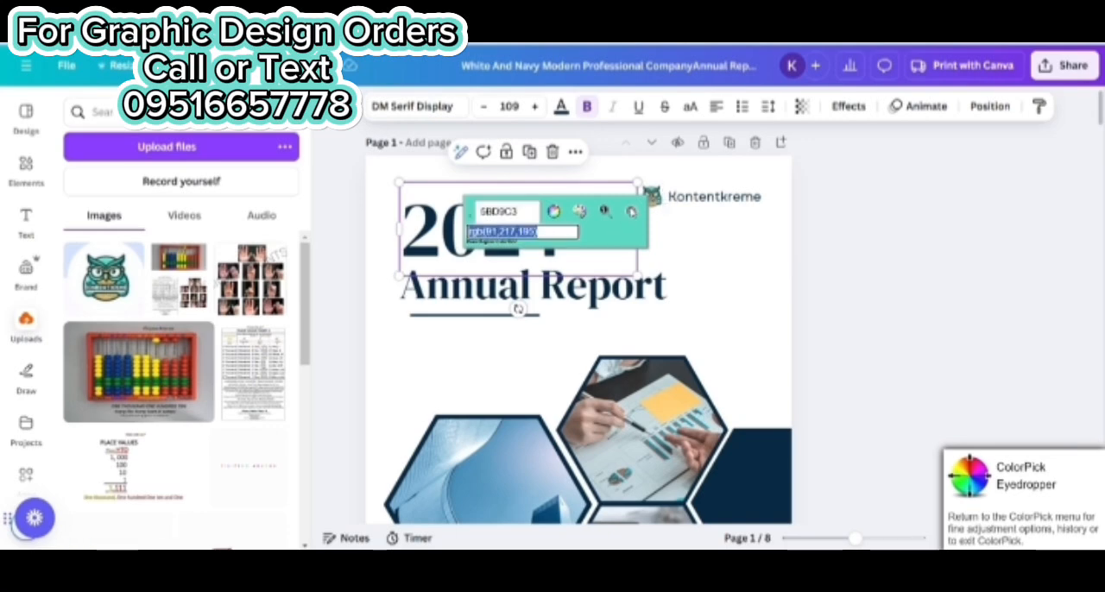
left_click(631, 211)
Recolor the navy shape beside the hexagon photos to 5BD9C3 and apply the change to all matching elements in the document
scroll(819, 319, "down", 2)
left_click(779, 338)
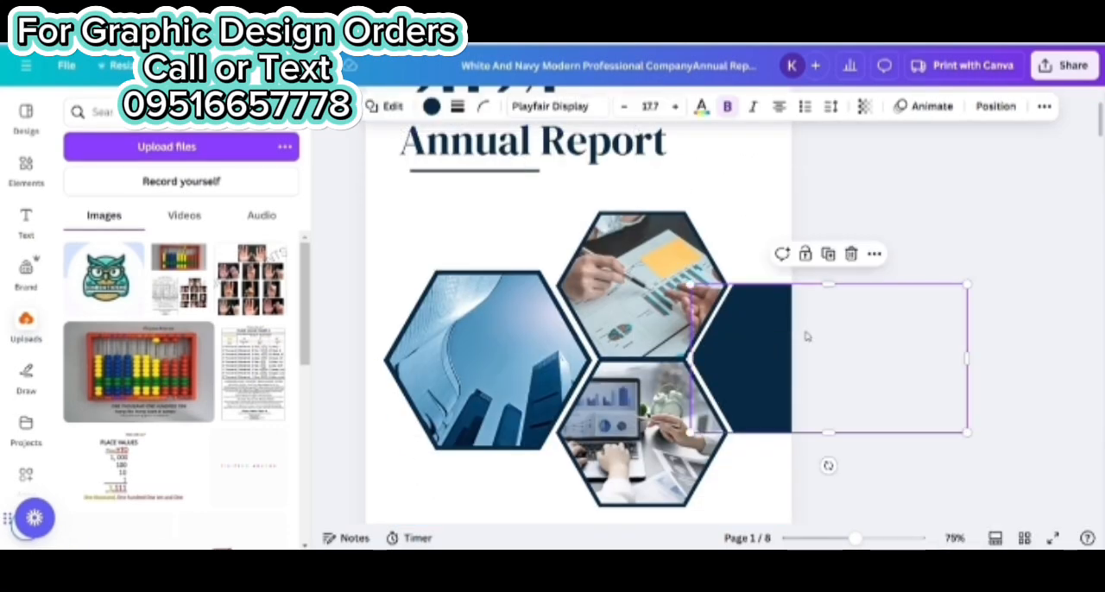
left_click(432, 106)
left_click(130, 147)
key("ctrl+v")
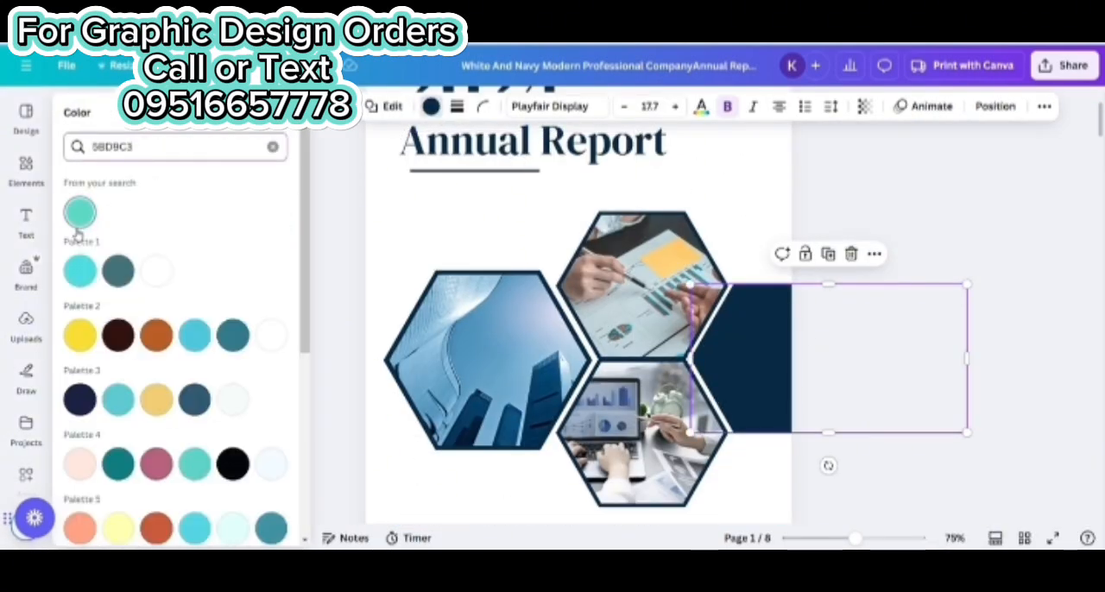
left_click(78, 220)
left_click(137, 519)
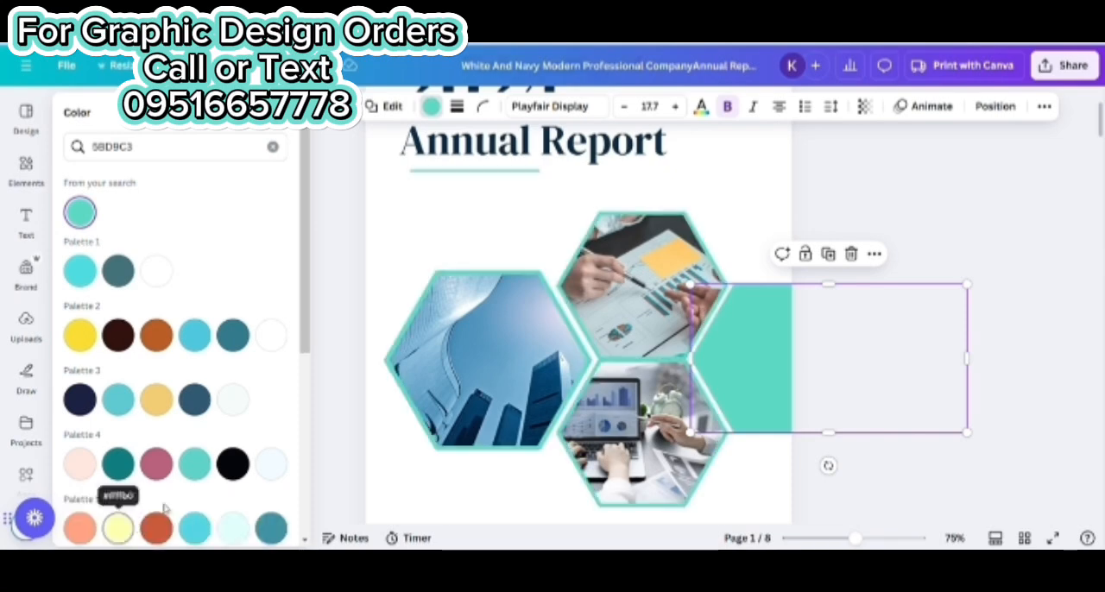
left_click(913, 228)
Change the "2024" and "Annual Report" cover headings to black
scroll(814, 247, "up", 3)
left_click(502, 233)
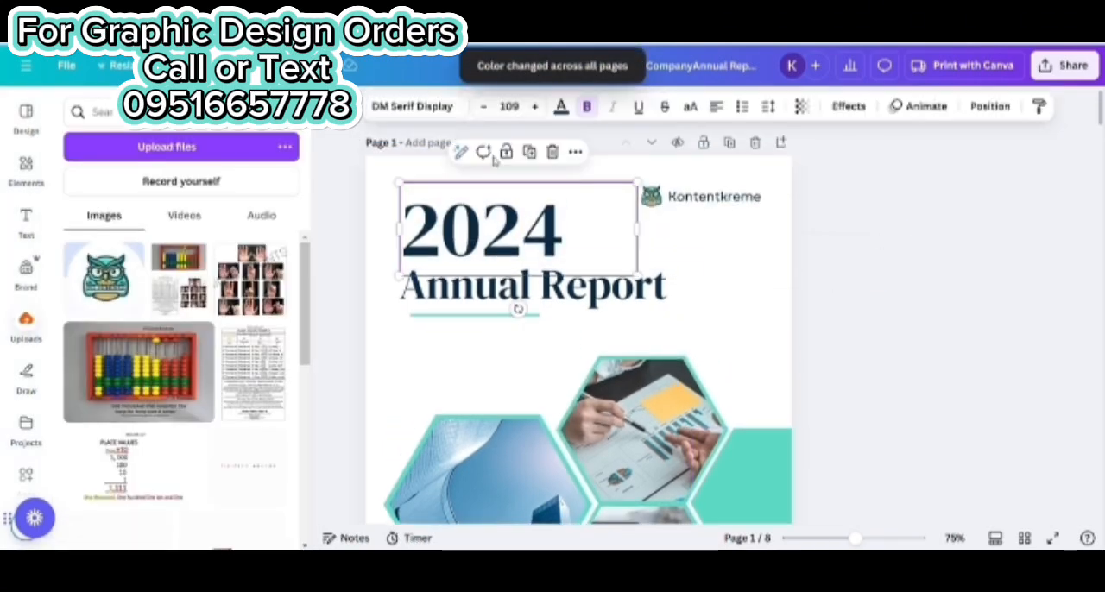
left_click(561, 105)
left_click(117, 220)
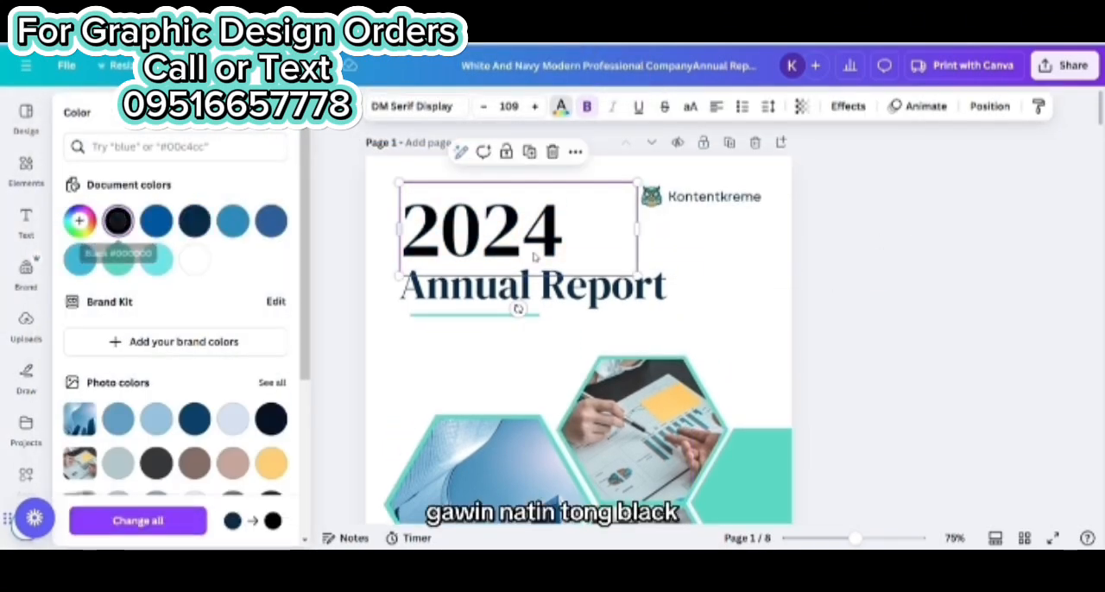
left_click(587, 285)
left_click(118, 228)
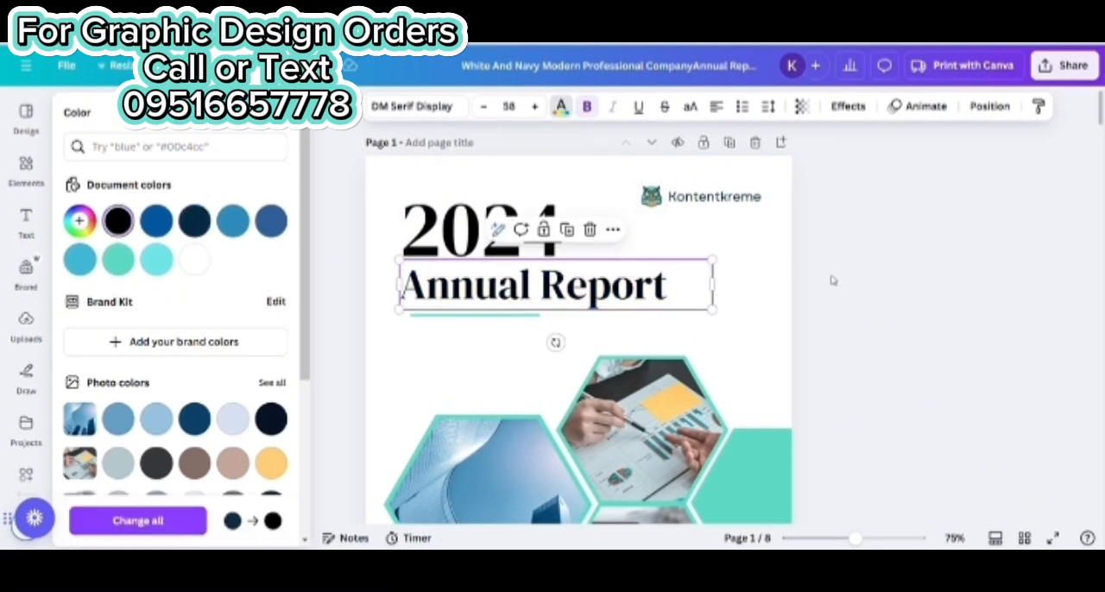
left_click(846, 283)
Select the line under the cover heading and sample the gold color D8AD62 from the uploaded owl logo with the ColorPick Eyedropper
scroll(846, 283, "down", 2)
left_click(480, 171)
scroll(480, 179, "up", 3)
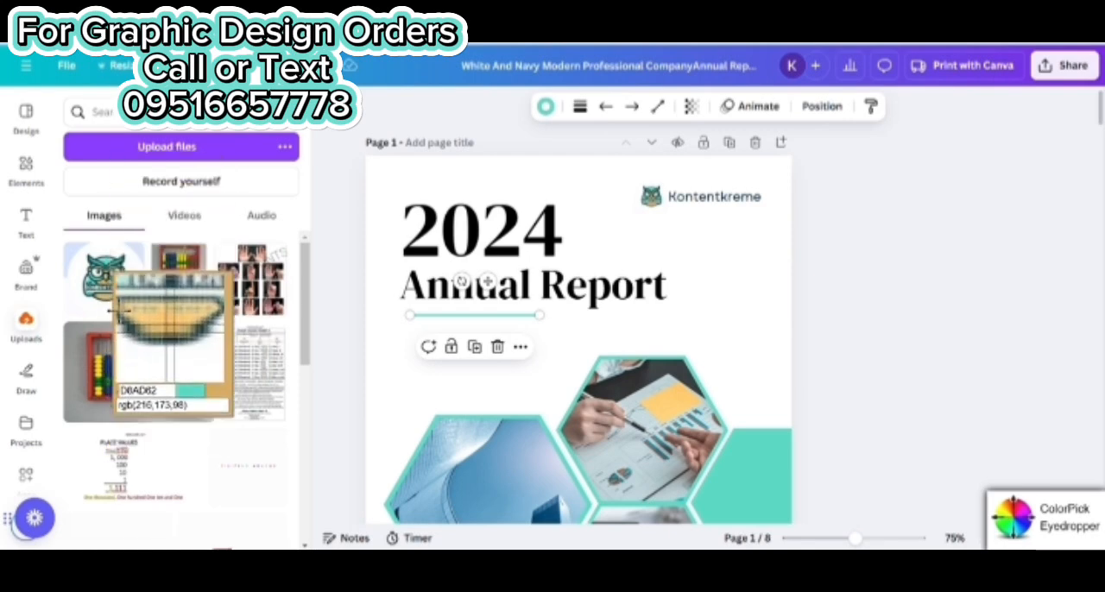
left_click(115, 309)
key("ctrl+c")
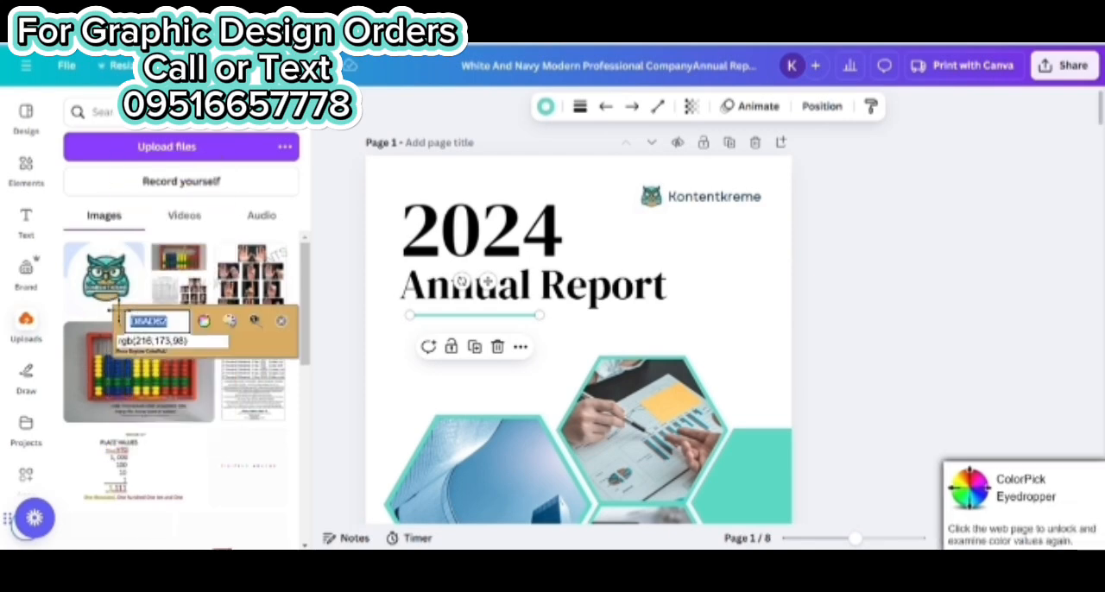
left_click(280, 321)
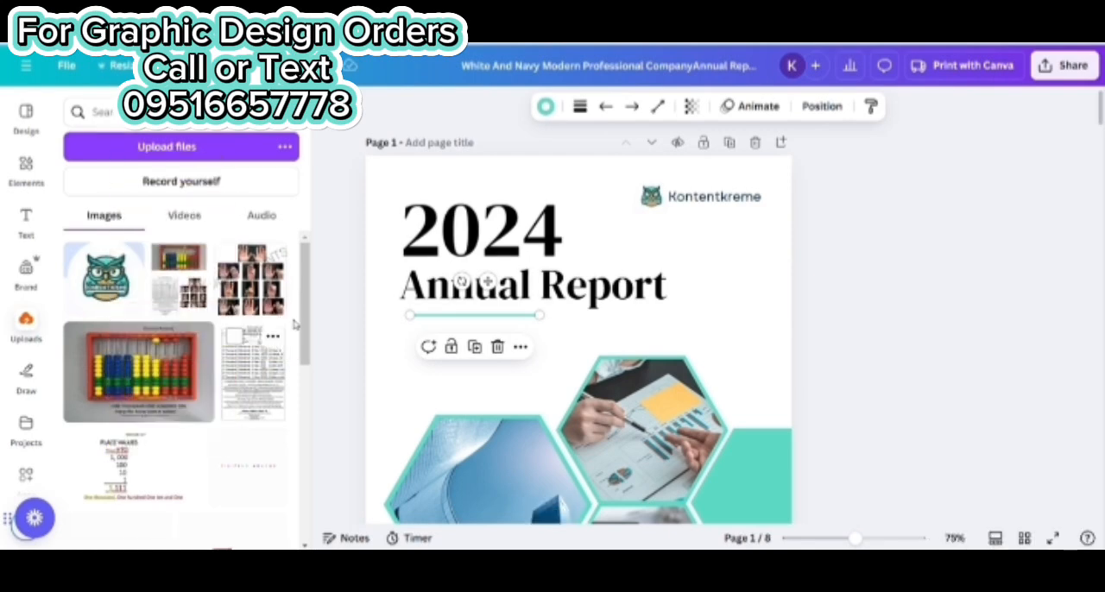
Set the line under the "Annual Report" heading to the sampled gold color D8AD62
left_click(546, 106)
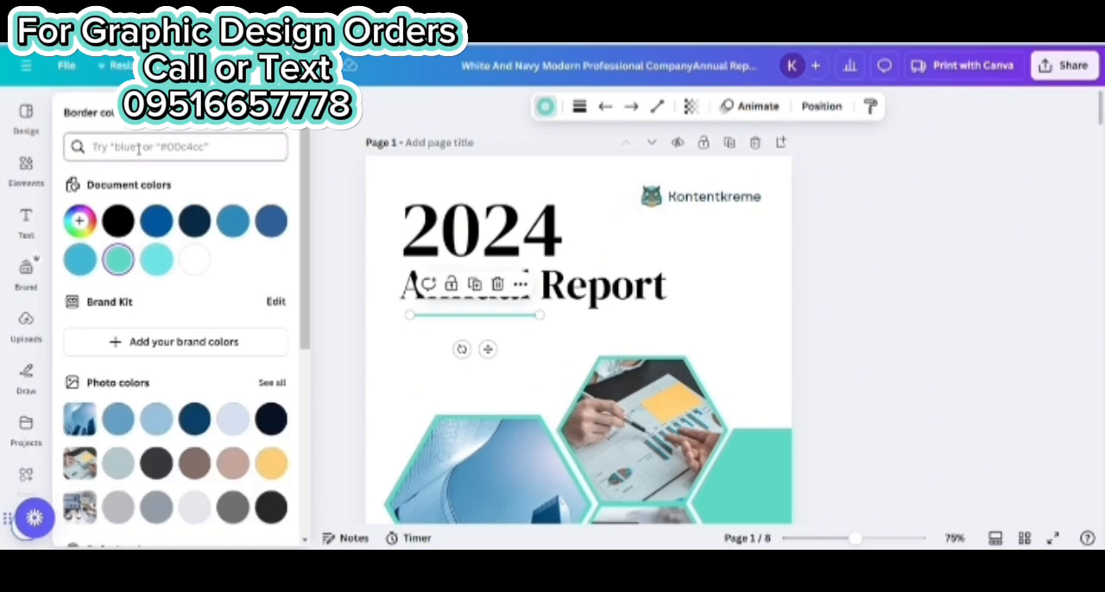
key("ctrl+v")
left_click(78, 215)
left_click(963, 314)
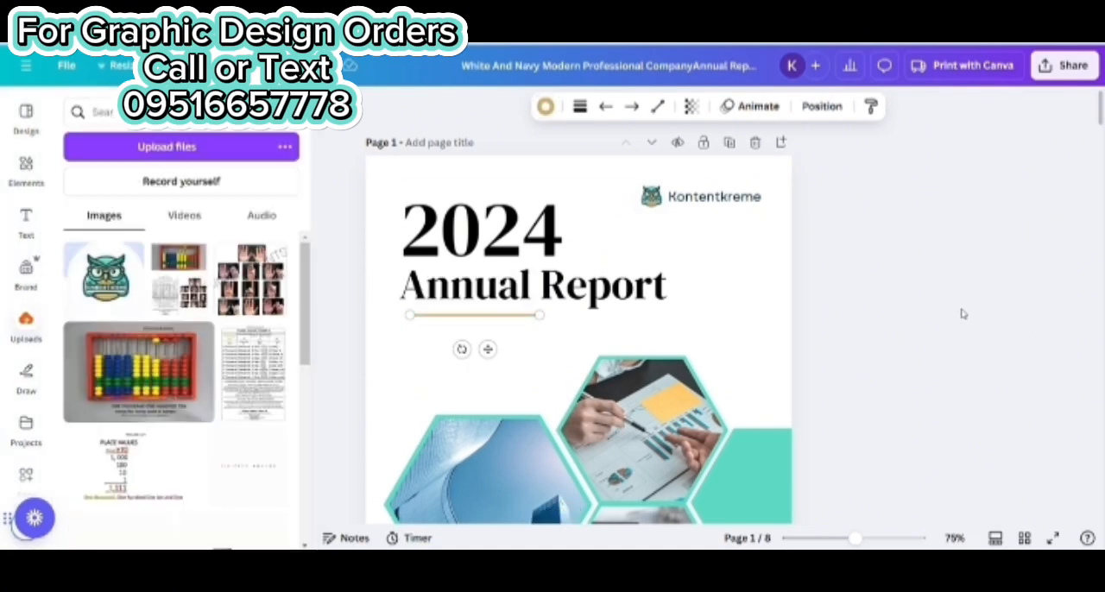
Make the Kontentkreme text beside the cover logo bold
left_click(690, 197)
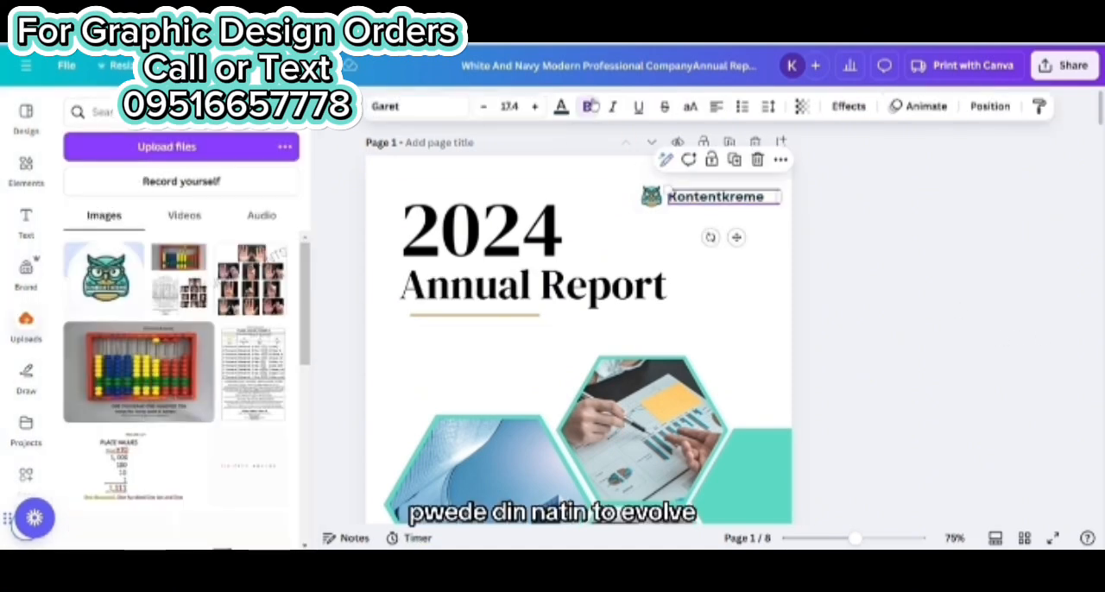
left_click(978, 273)
Change the navy "Prepared by" label to black and apply that color to all matching text across the pages
scroll(915, 252, "down", 5)
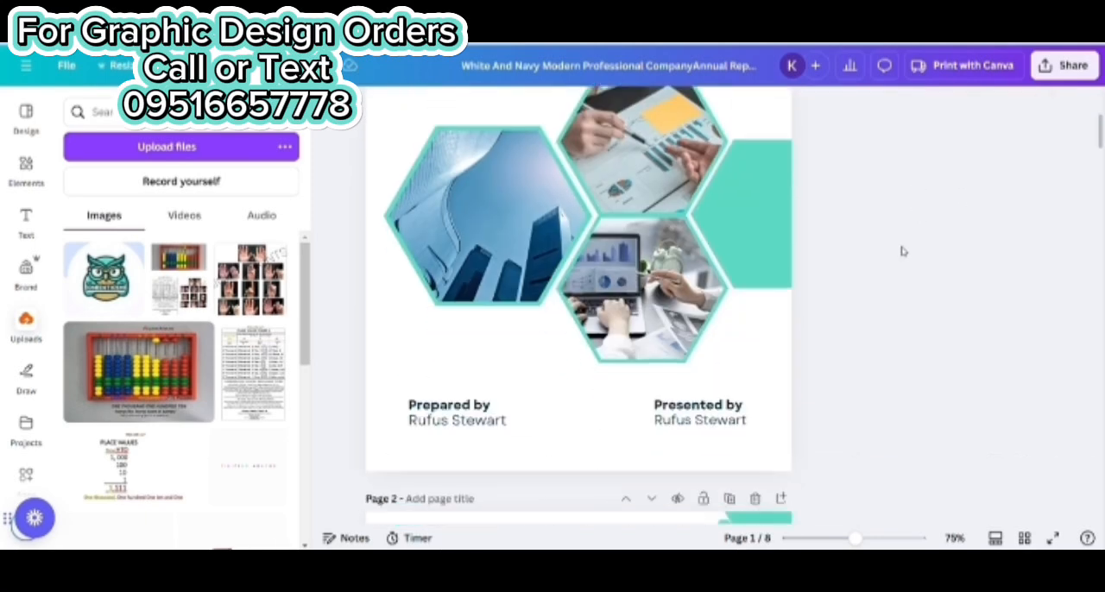
left_click(450, 413)
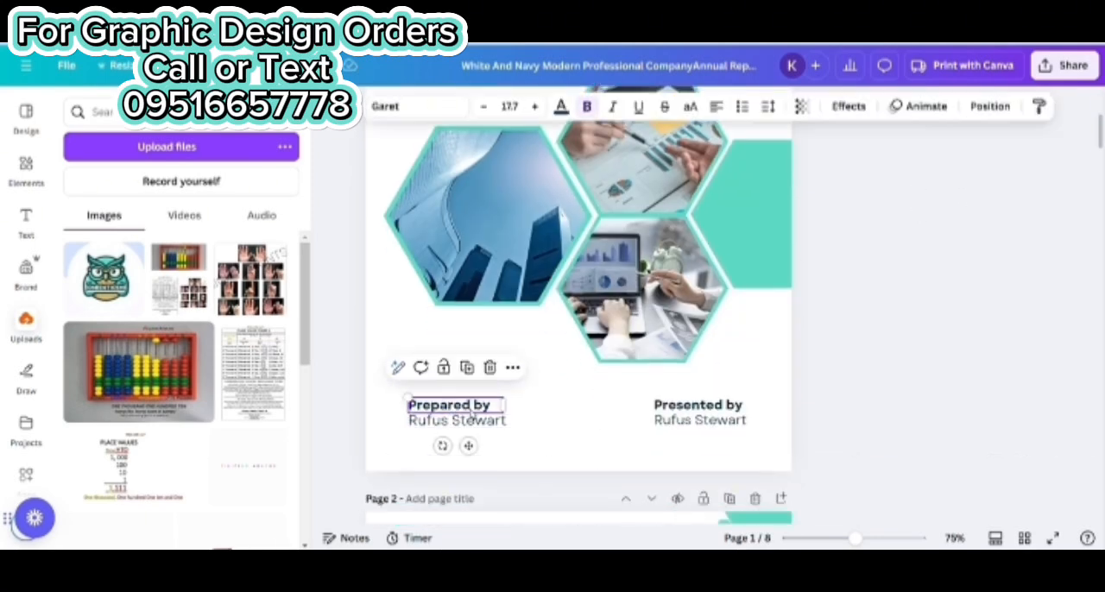
left_click(560, 106)
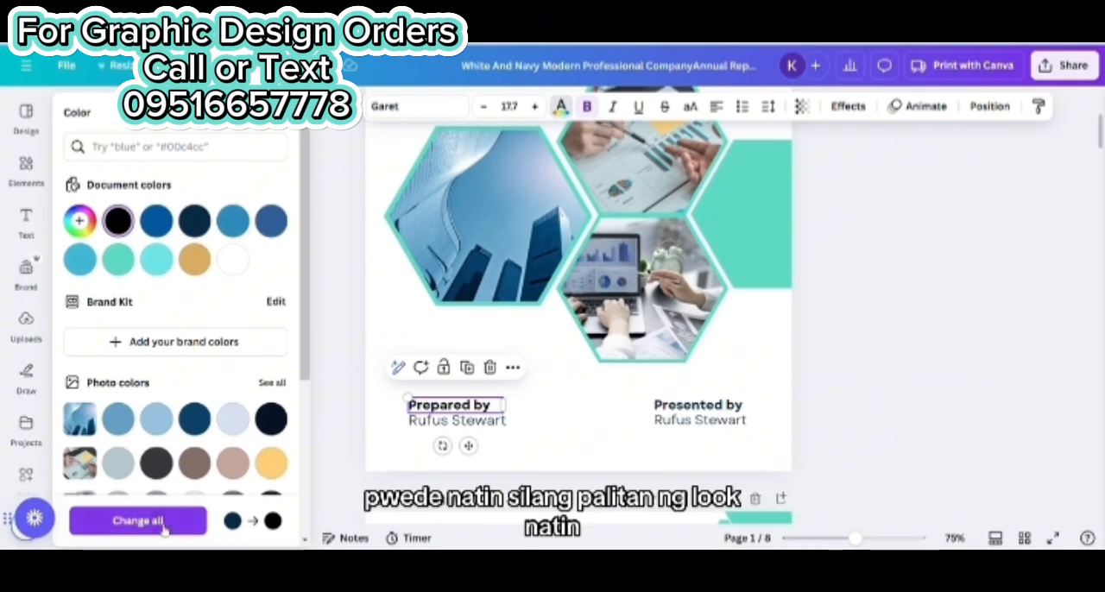
left_click(1011, 474)
Replace the placeholder under "Prepared by" with the preparer's full name
scroll(895, 380, "down", 1)
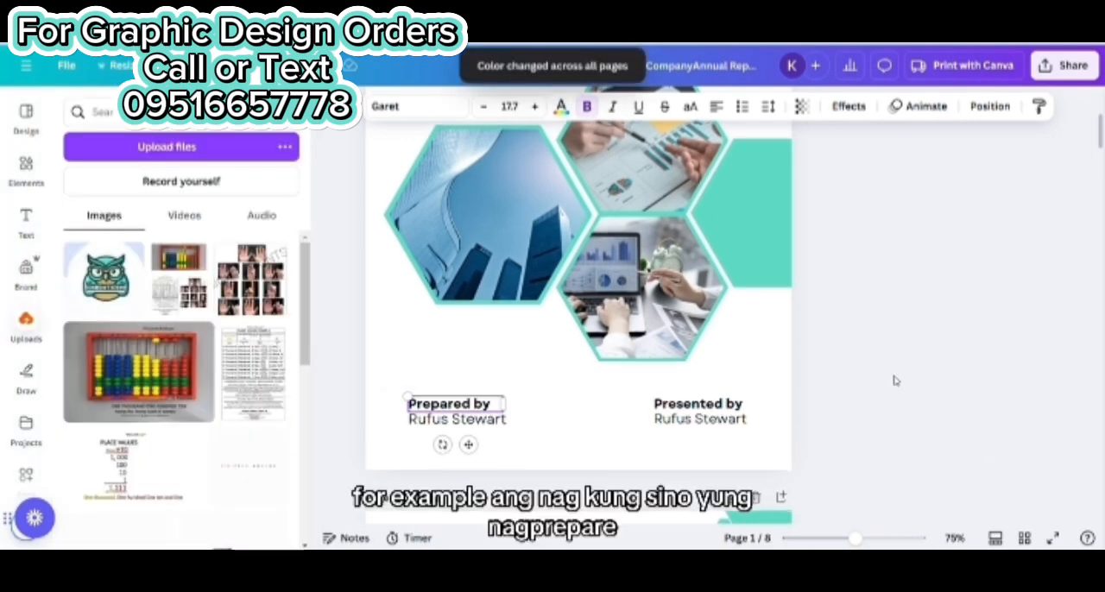
left_click(455, 352)
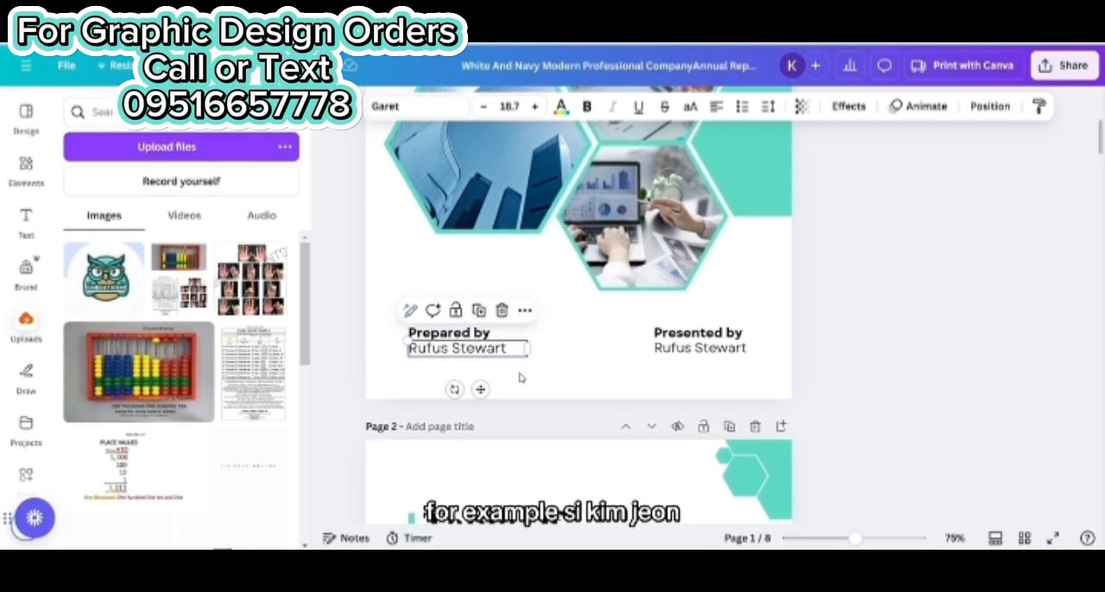
double_click(507, 353)
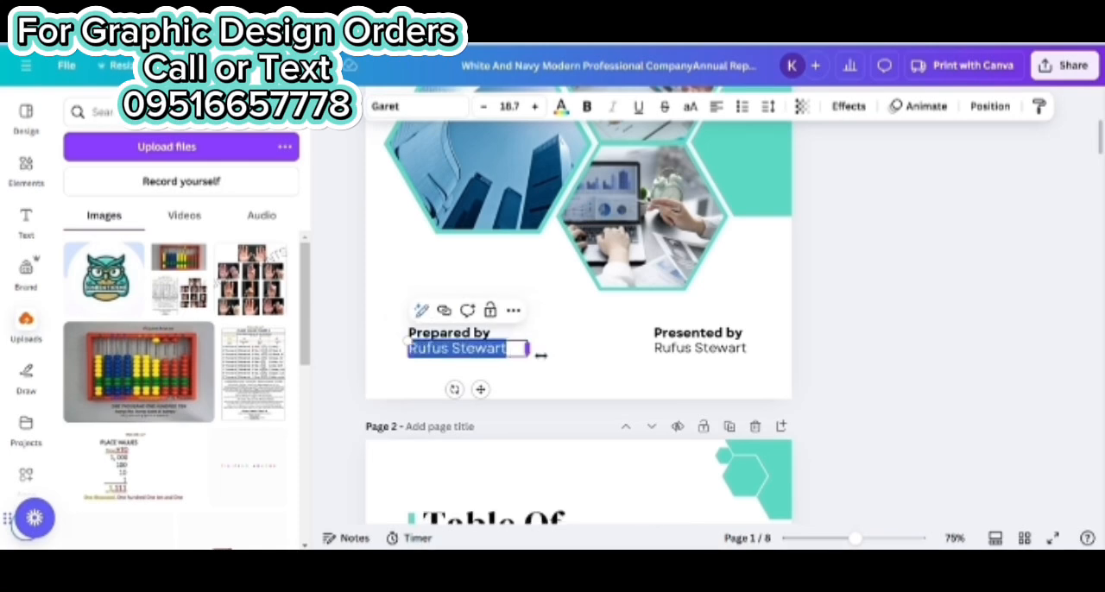
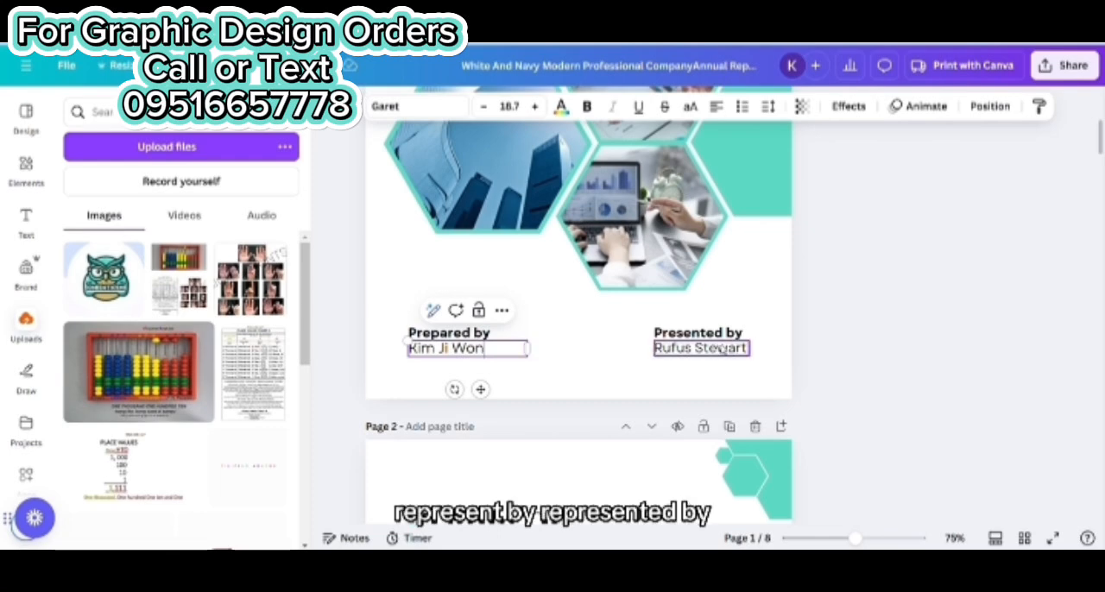
Replace the placeholder under "Presented by" with the presenter's full name
left_click(721, 349)
double_click(721, 347)
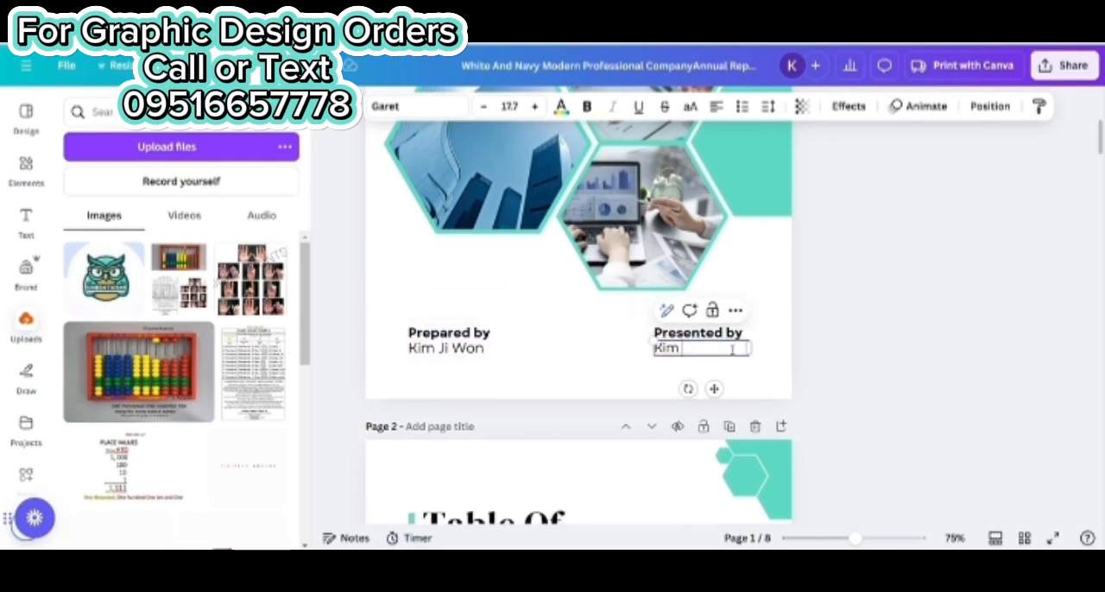
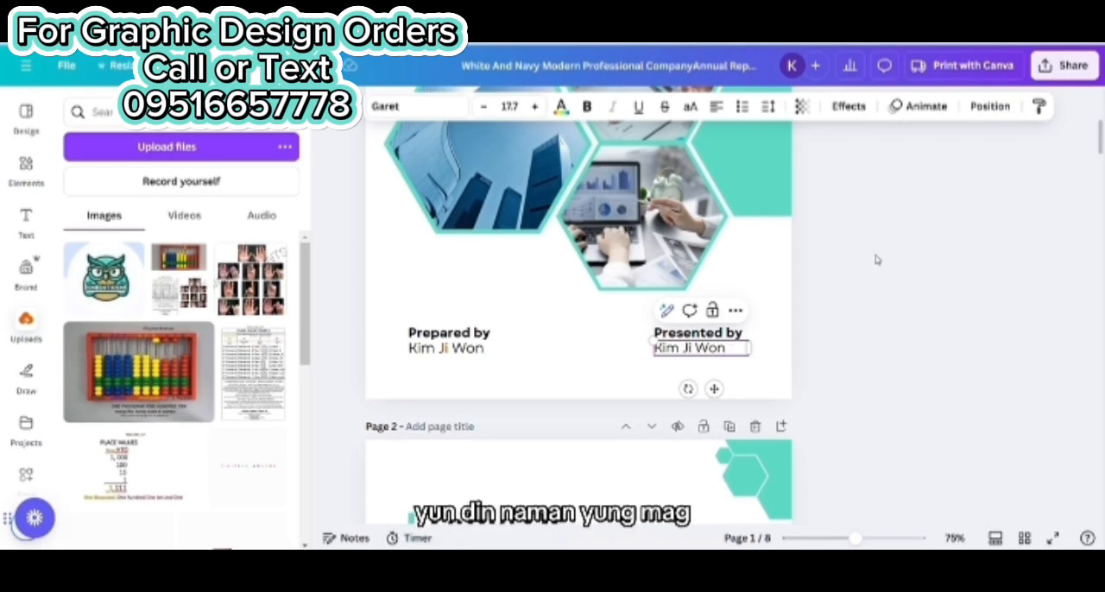
left_click(831, 343)
Recolor the middle hexagon of the corner decoration on page 2 with the gold document color
scroll(831, 343, "up", 3)
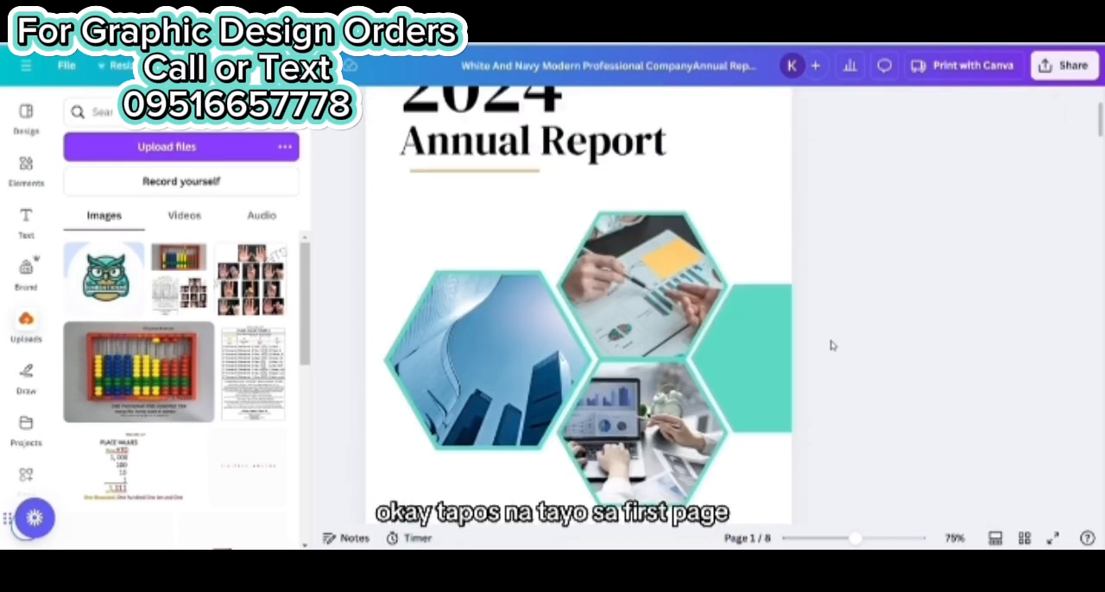
scroll(825, 330, "down", 5)
scroll(825, 330, "down", 3)
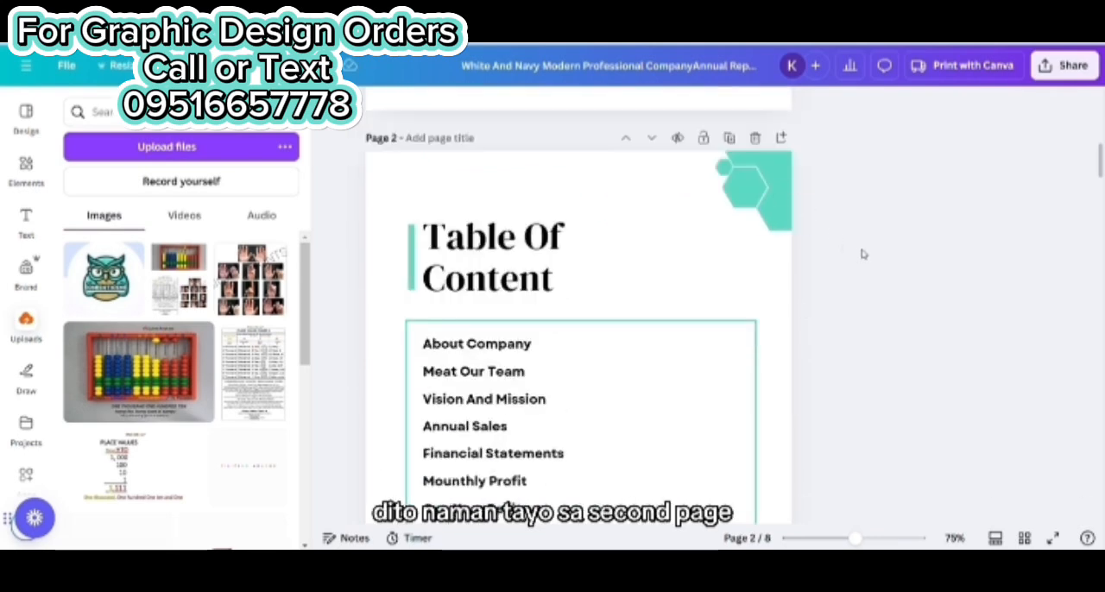
scroll(846, 263, "down", 3)
scroll(820, 281, "up", 3)
left_click(782, 207)
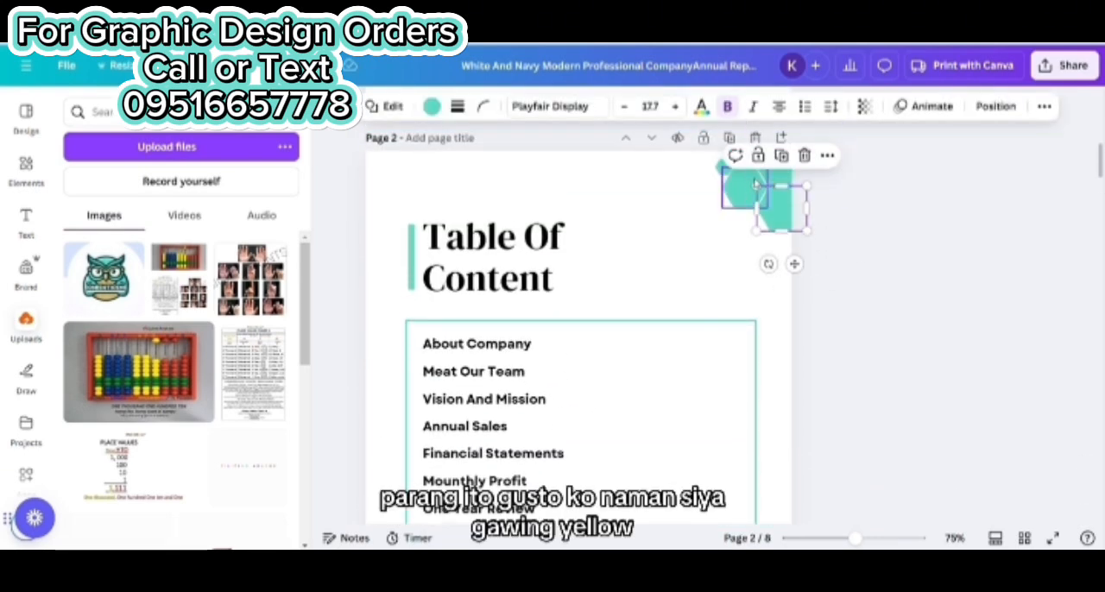
left_click(747, 188)
left_click(748, 163)
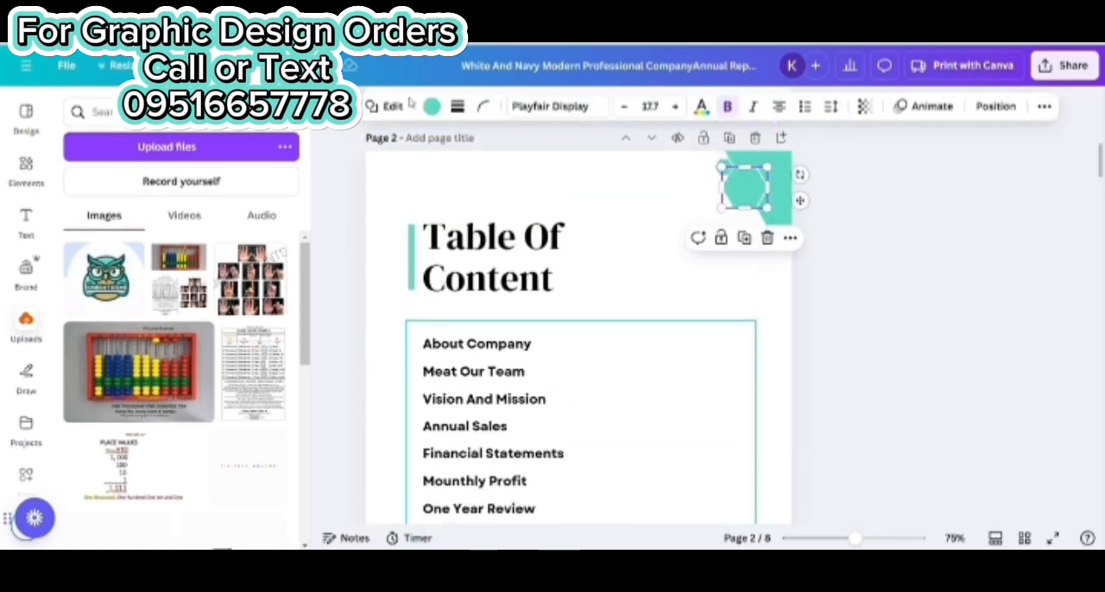
left_click(432, 107)
left_click(273, 147)
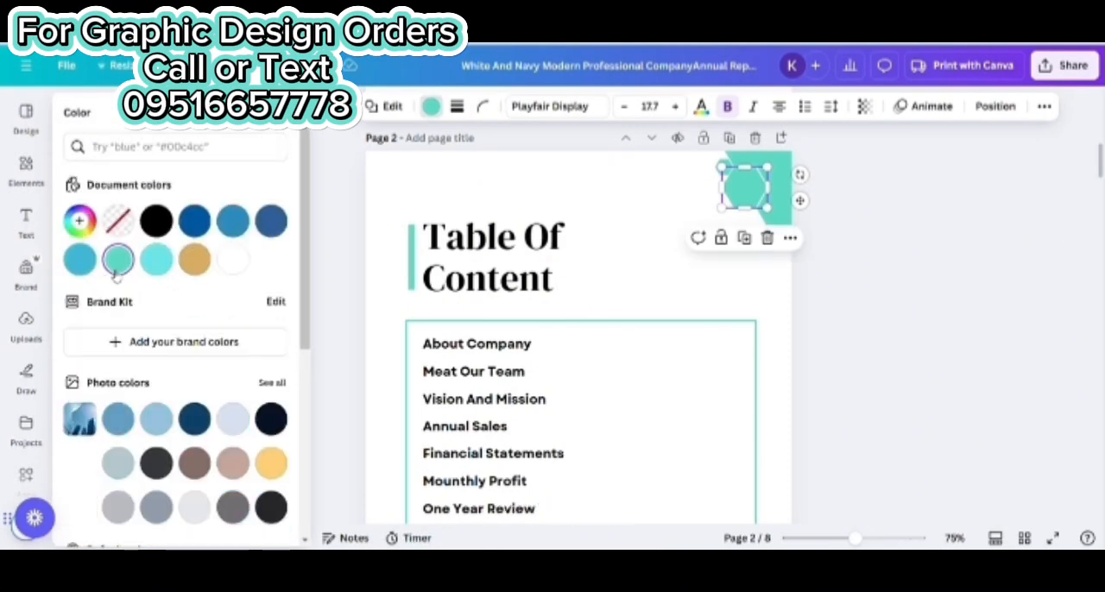
left_click(194, 259)
Apply the gold document color to the remaining corner hexagons on page 2 and the bar beside the "Table Of Content" heading
left_click(780, 166)
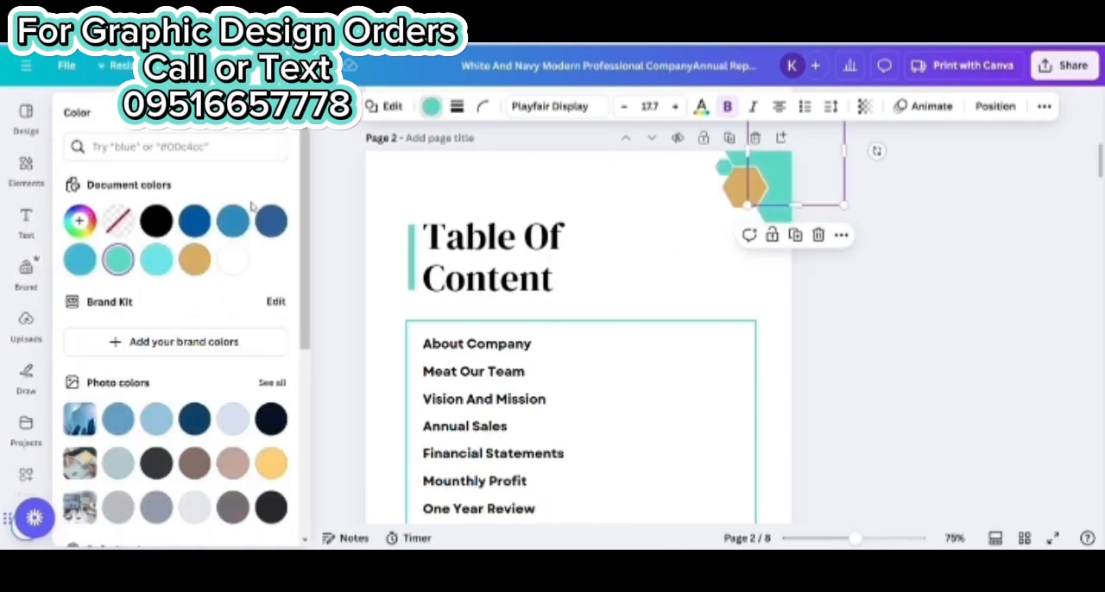
left_click(201, 261)
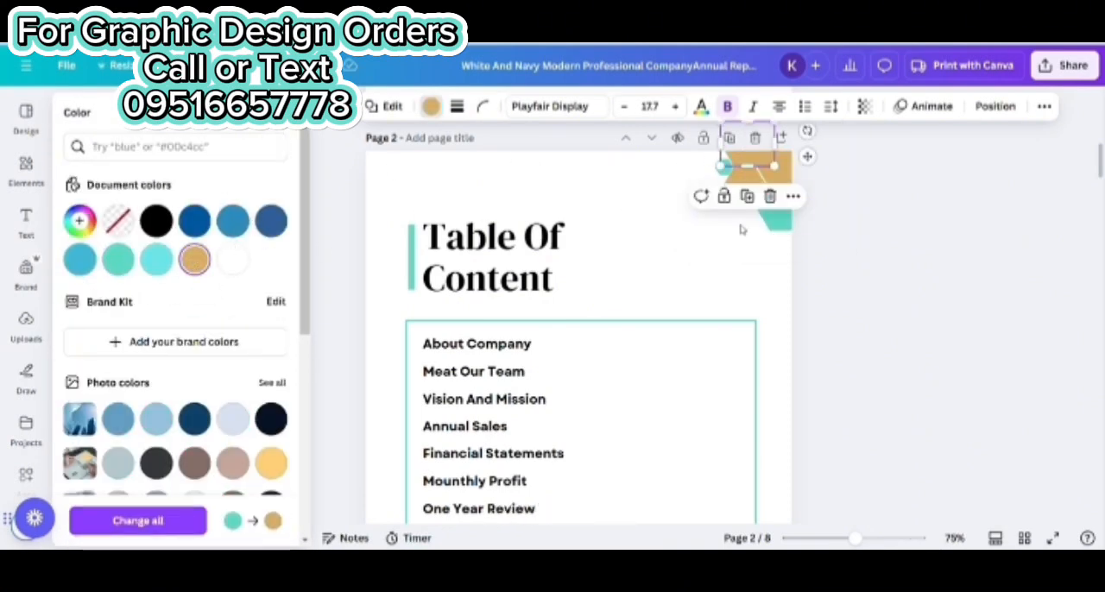
left_click(781, 209)
left_click(203, 259)
left_click(724, 167)
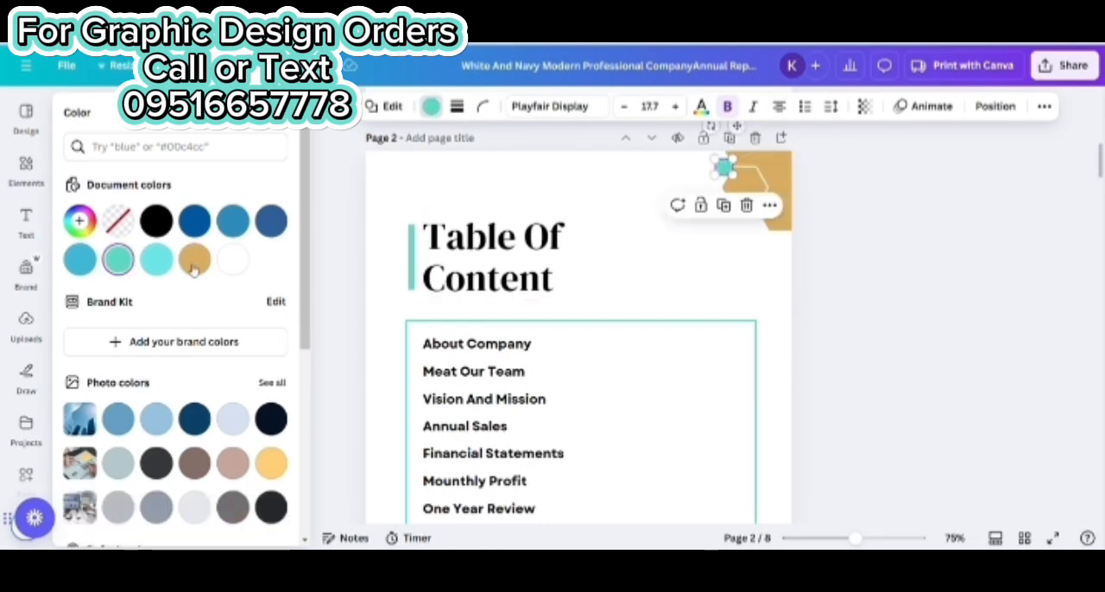
left_click(194, 262)
left_click(412, 247)
left_click(194, 259)
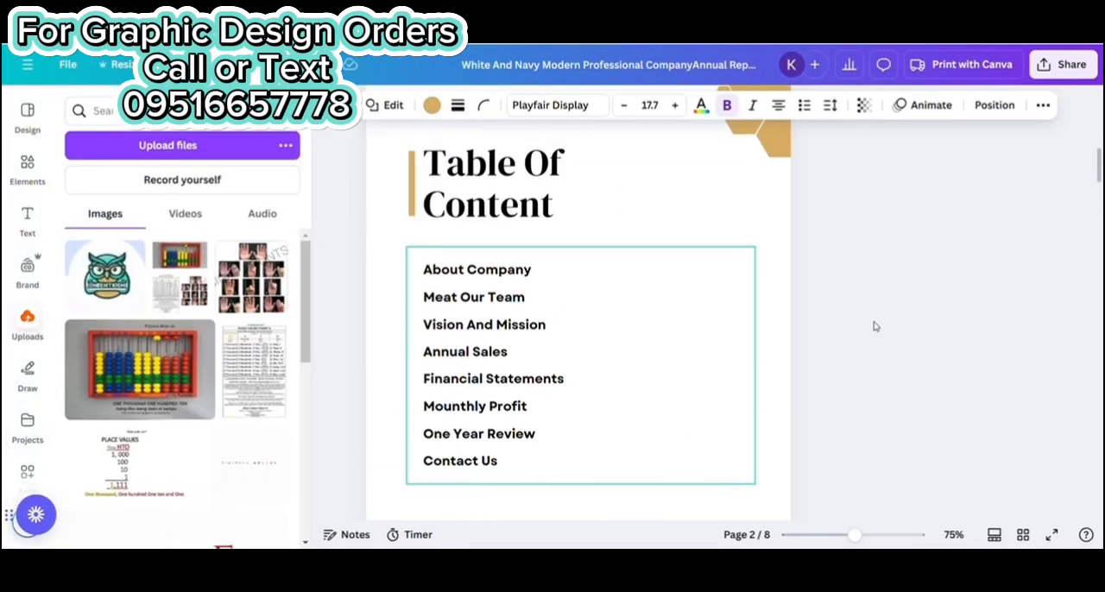
Change the first five contents entries to Executive Summary, Financial Overview, Key Achievements, Team and Leadership, Goals for the Next Year, and the seventh to Contact Information
left_click(531, 290)
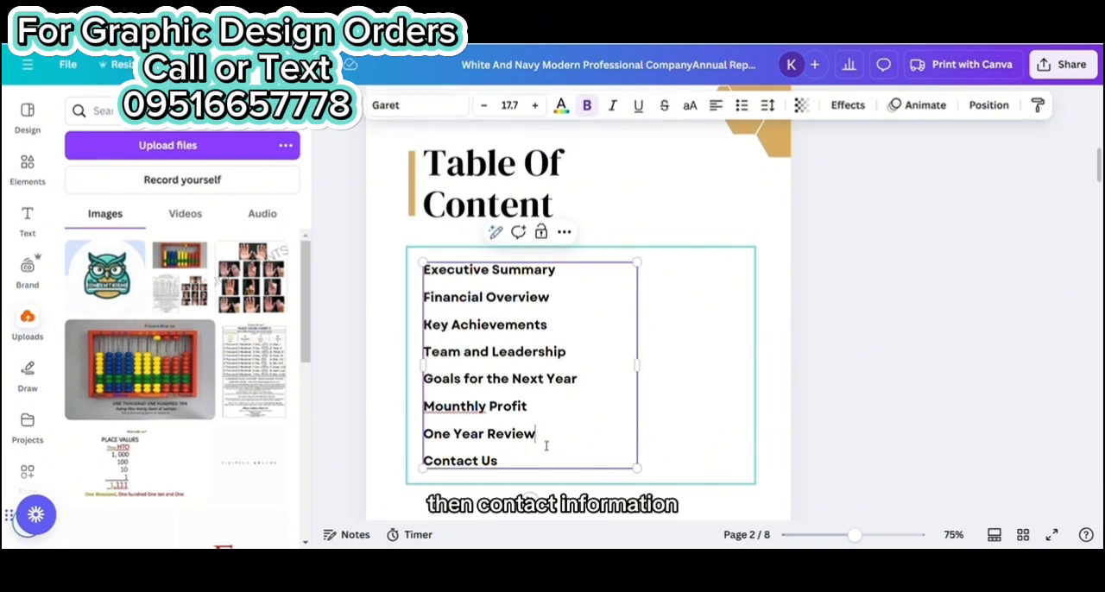
key("BackSpace")
key("BackSpace")
key("BackSpace")
key("BackSpace")
key("BackSpace")
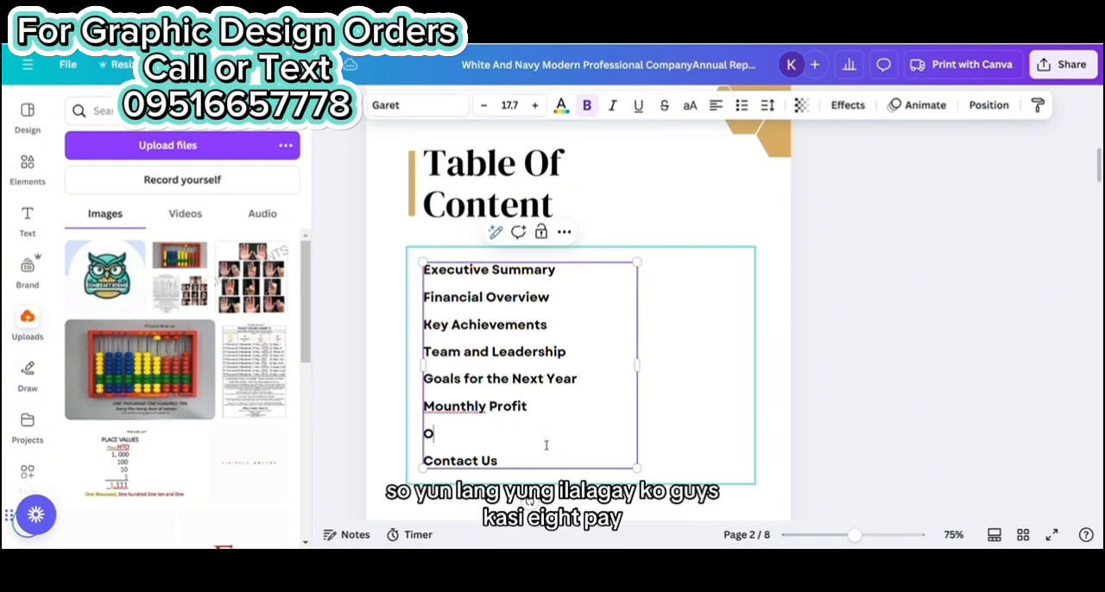
type("Contact")
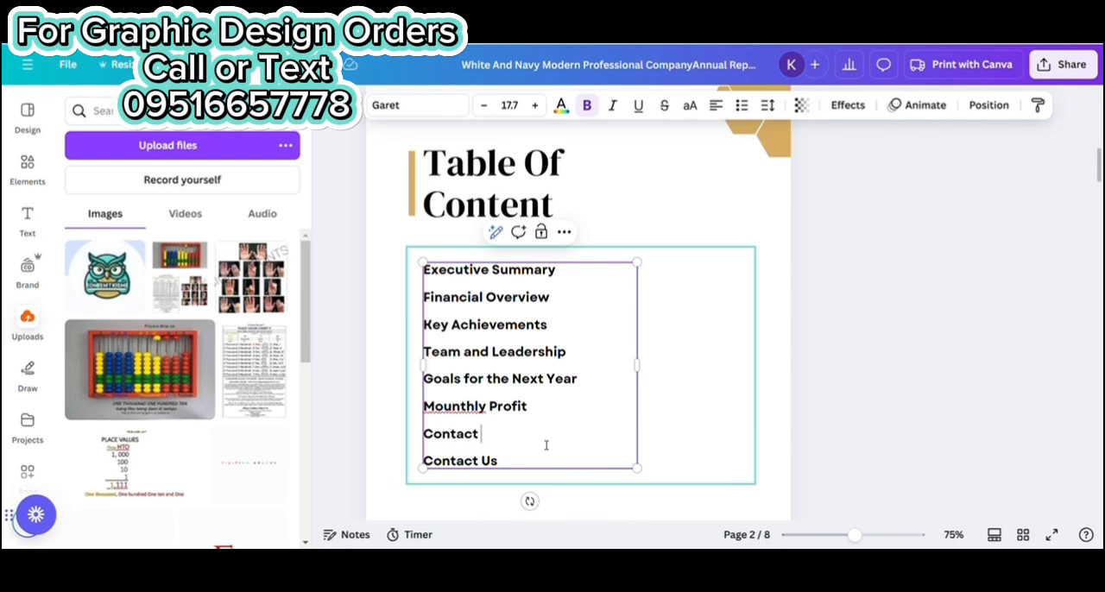
type(" Information")
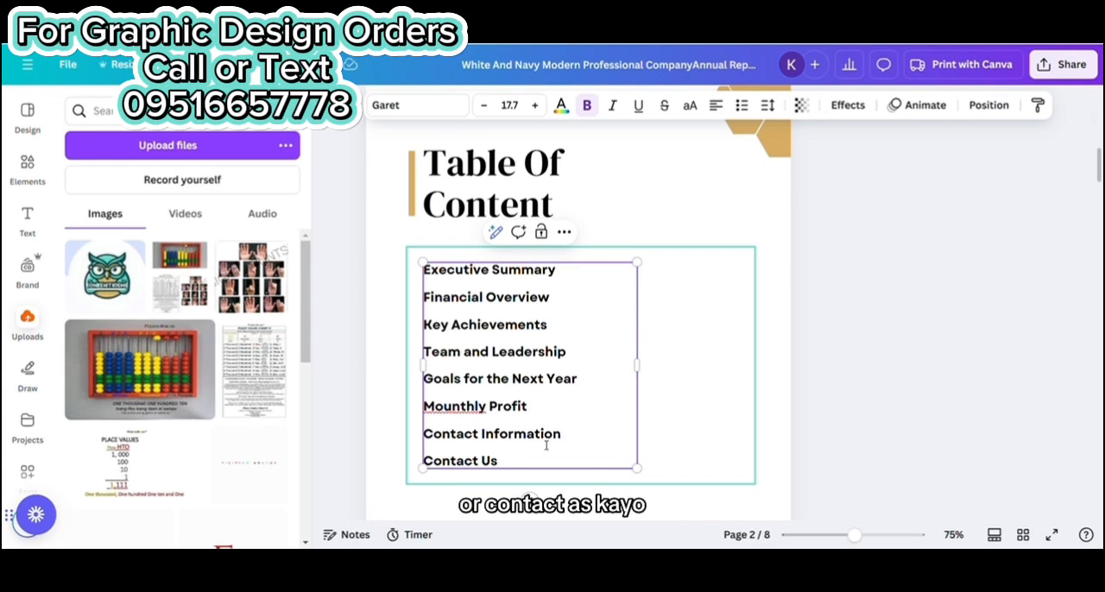
Delete the final "Contact Us" entry from the table of contents on page 2 and nudge the list slightly down
left_click(505, 459)
key("BackSpace")
key("BackSpace")
key("BackSpace")
key("BackSpace")
key("BackSpace")
key("BackSpace")
key("BackSpace")
key("BackSpace")
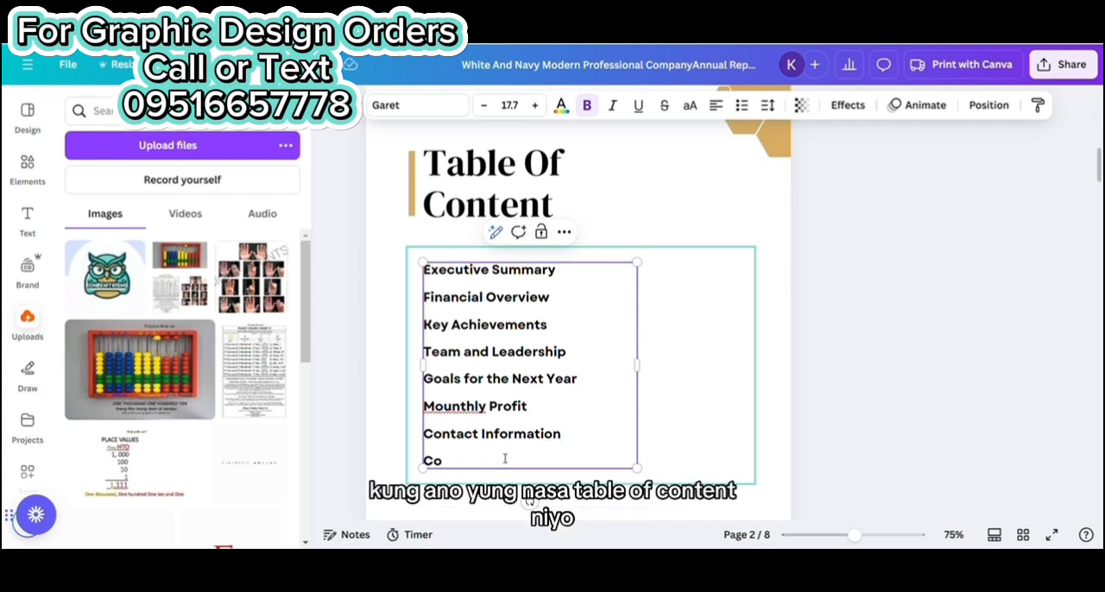
key("Escape")
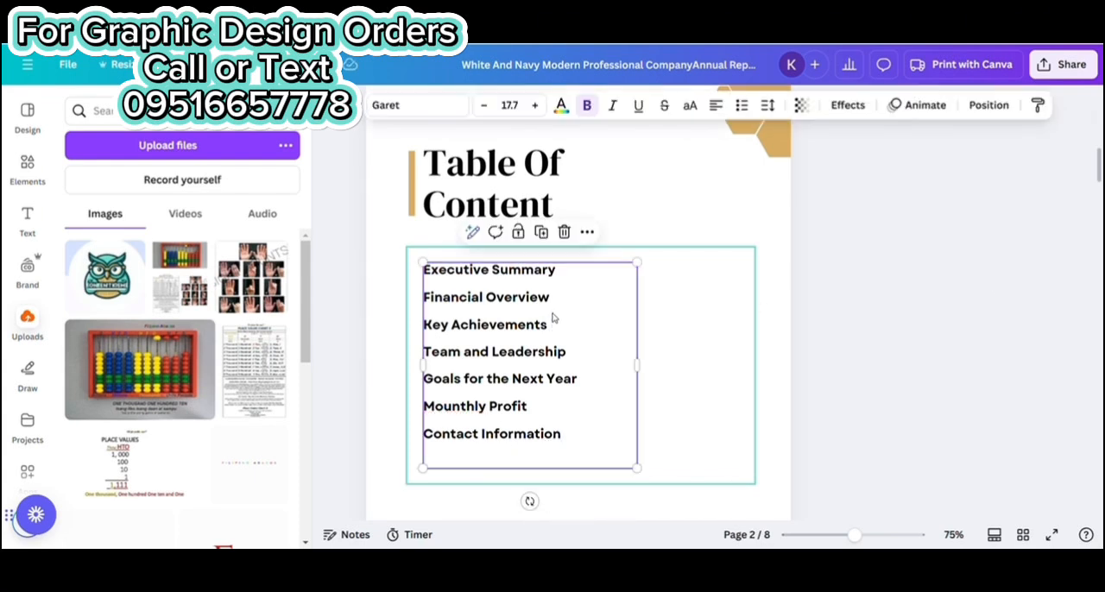
left_click_drag(512, 321, 518, 330)
left_click(975, 328)
Replace the "About Company" heading on page 3 with "Who is Kontentkreme" and scale it down to about font size 45
scroll(955, 312, "down", 2)
scroll(954, 311, "down", 6)
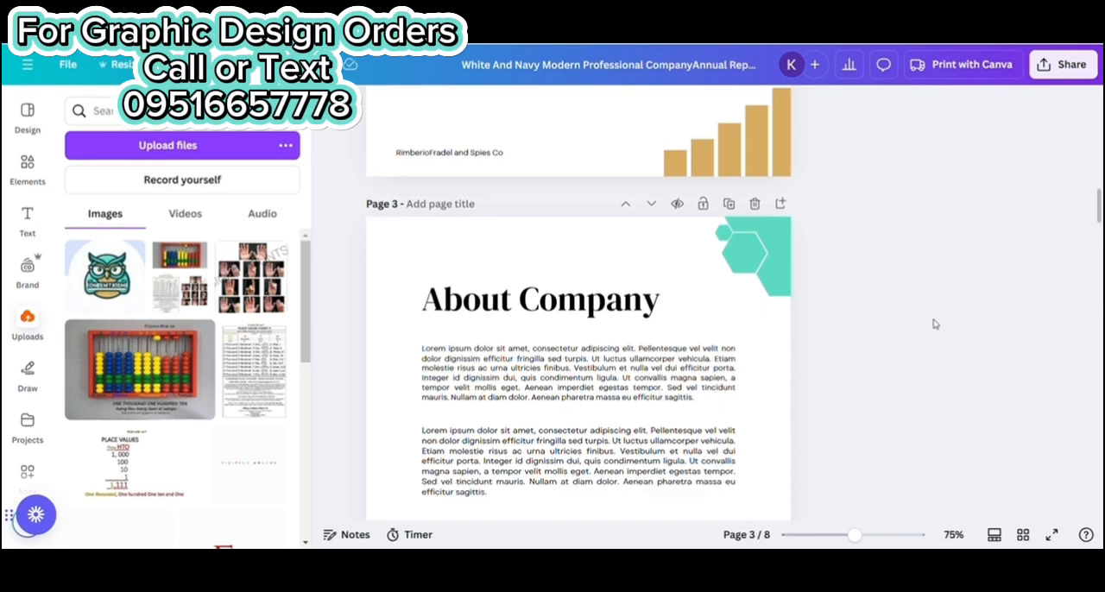
scroll(510, 394, "up", 1)
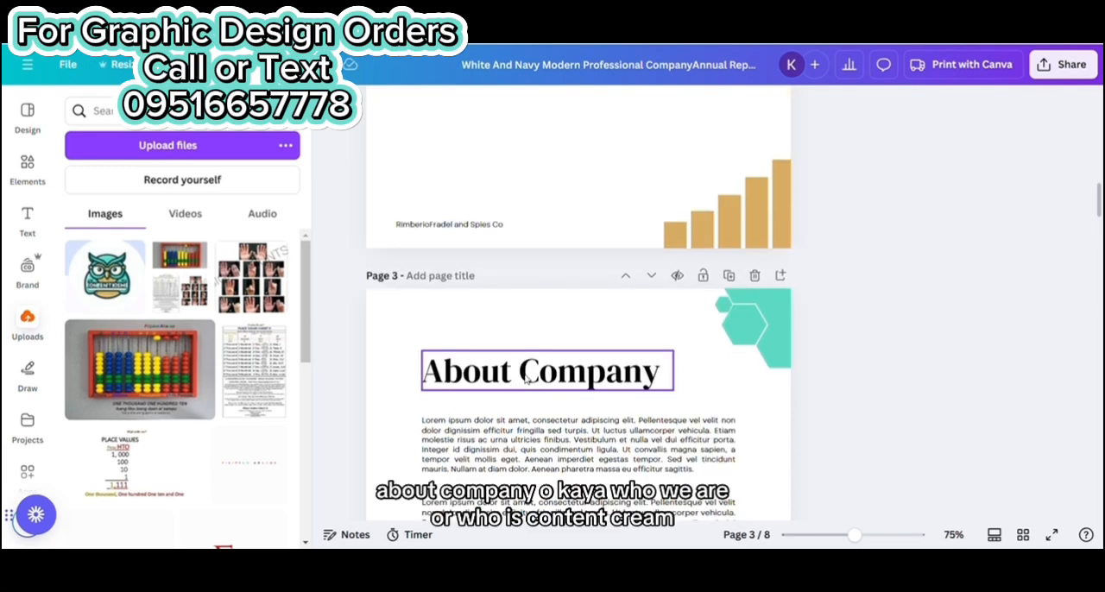
left_click(527, 378)
double_click(527, 378)
double_click(654, 380)
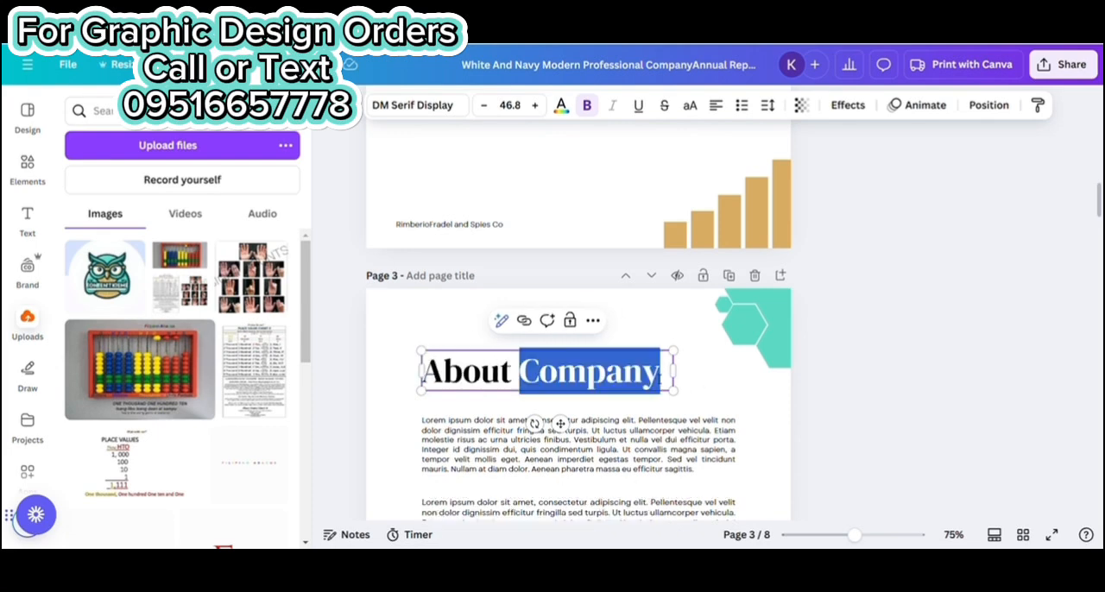
key("ctrl+a")
type("Who is Kontentkreme")
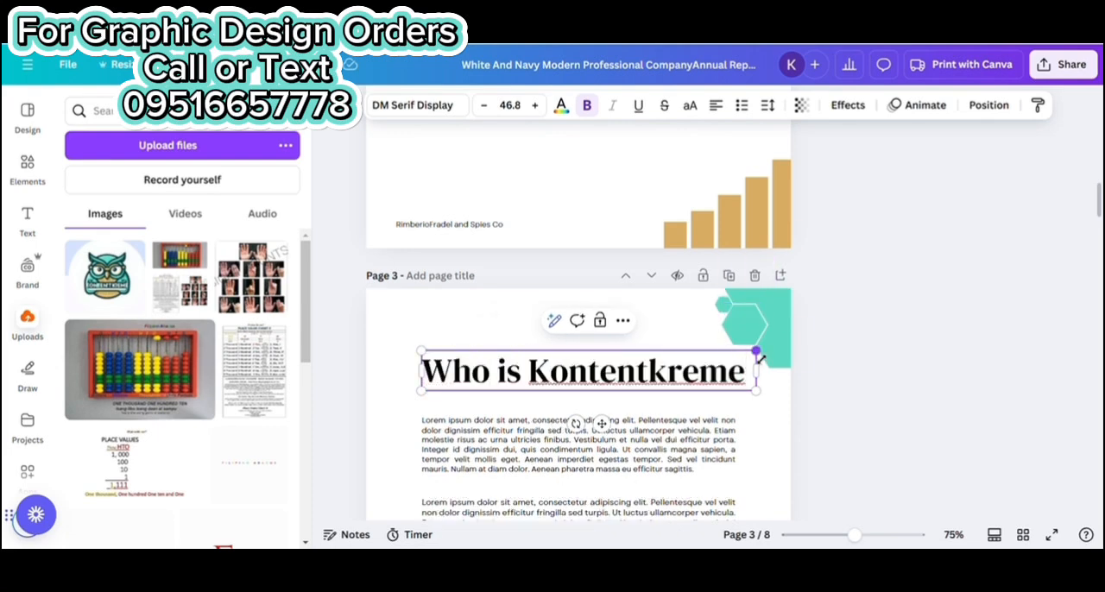
left_click_drag(758, 355, 744, 354)
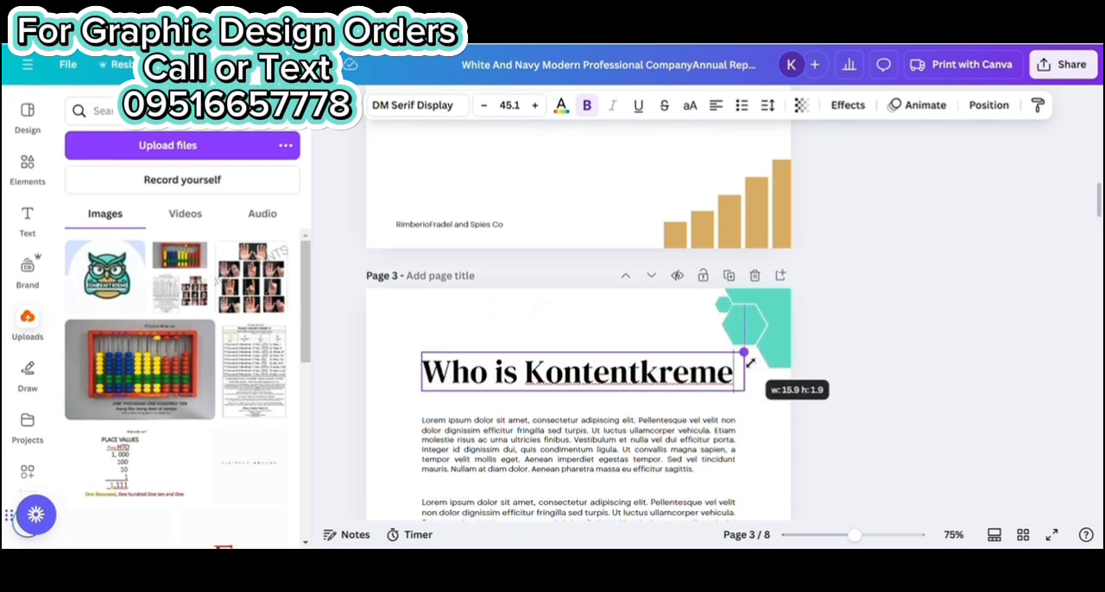
left_click(882, 302)
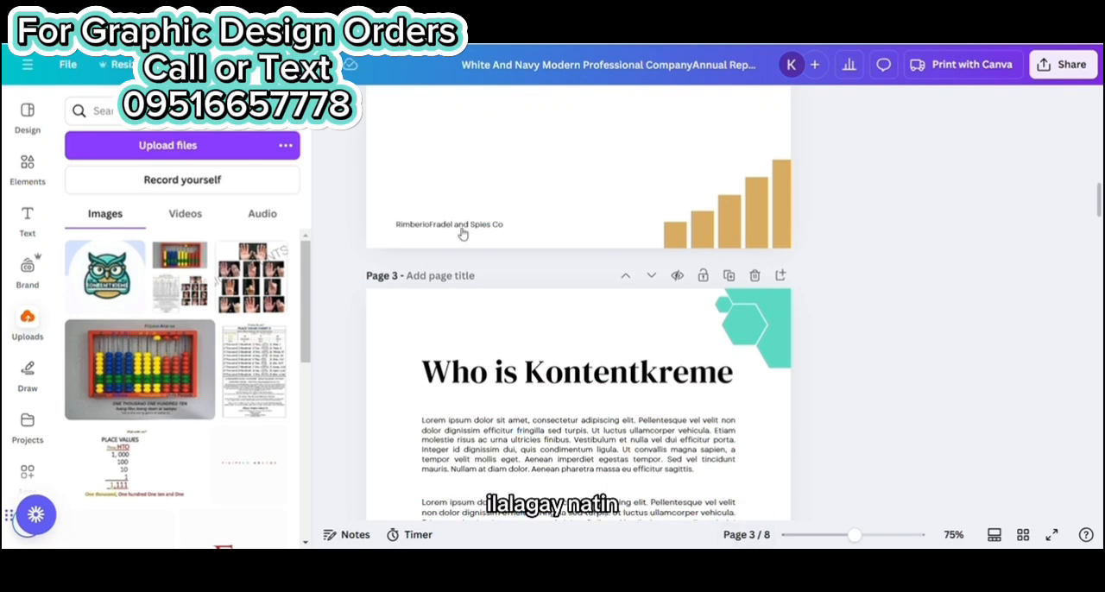
Replace the first placeholder paragraph under the page 3 heading with the copied Kontentkreme company description
scroll(690, 319, "down", 3)
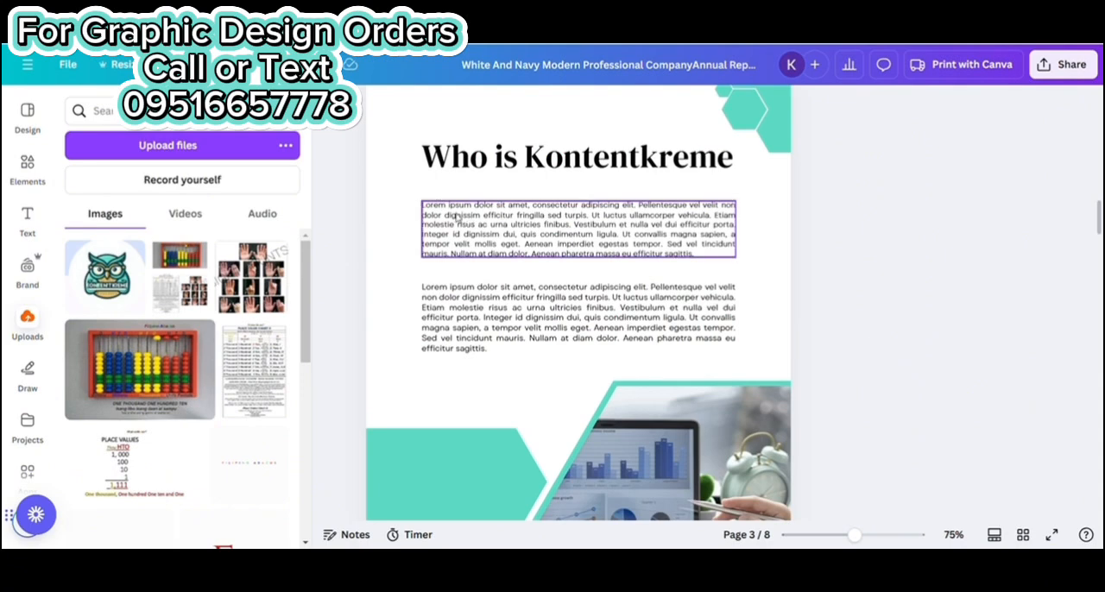
left_click(663, 240)
left_click(709, 250)
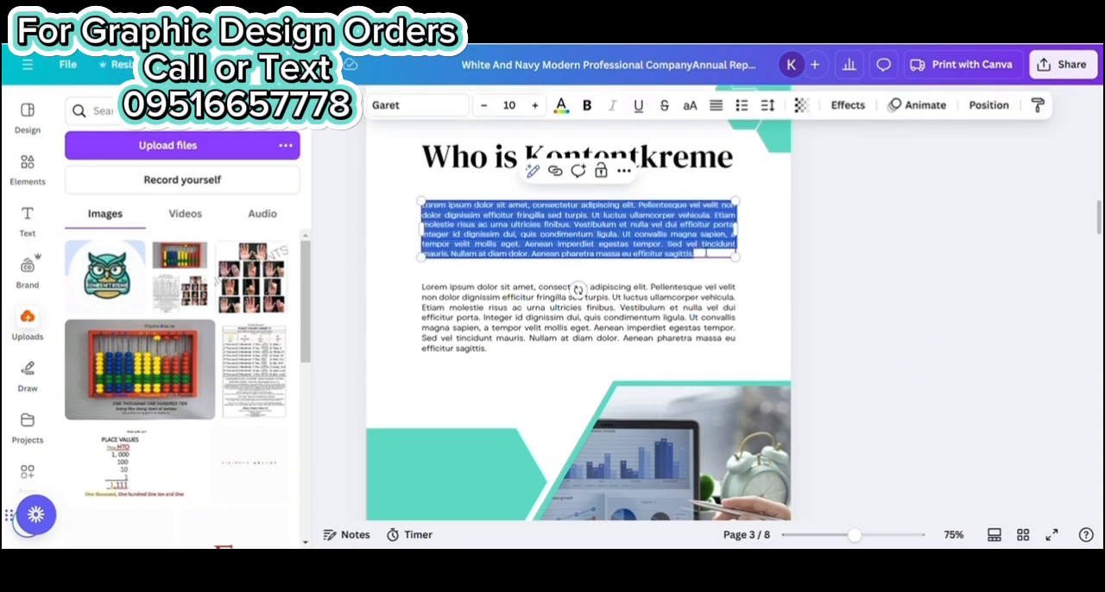
type("KontentKreme is a premier provider of digital solutions specializing in content creation, social media management, and lead generation. Founded in 2020, we have grown from a small startup into a trusted partner for businesses looking to enhance their online presence. Our mission is to deliver innovative, data-driven strategies that empower brands to achieve their goals.")
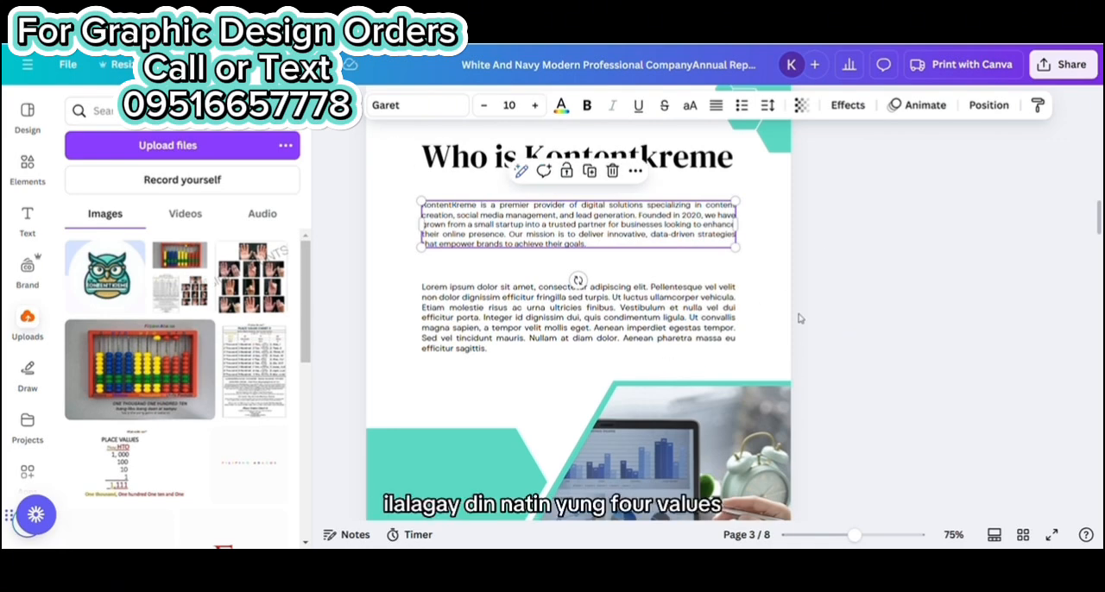
Replace the second placeholder paragraph on page 3 with the copied Core Values and Achievements bullet lists
double_click(534, 318)
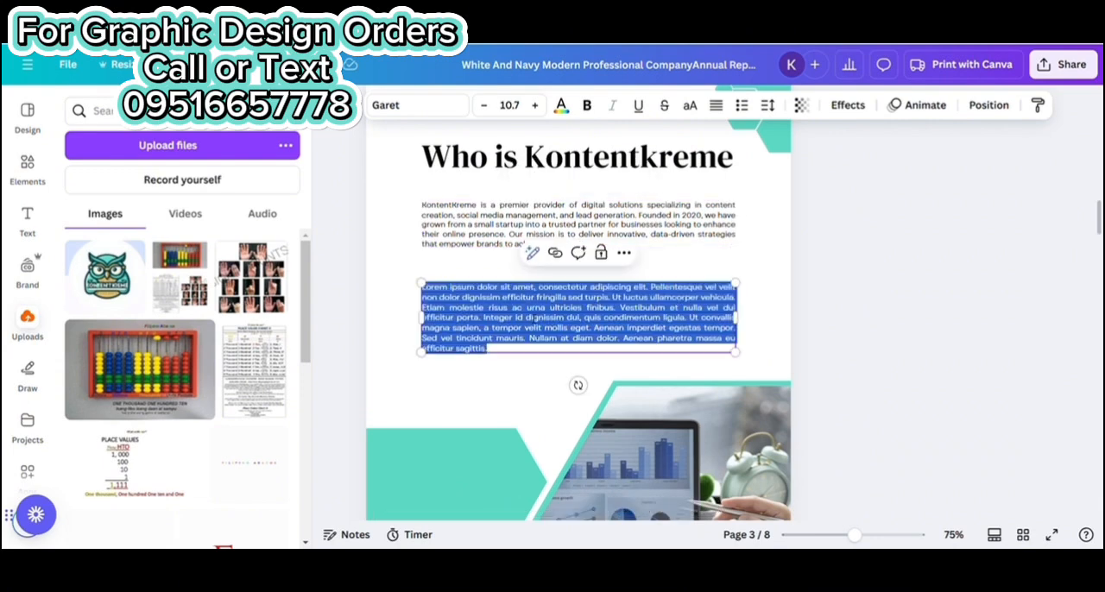
type("Core Values: Innovation: Staying ahead of the curve by embracing new technologies. Excellence: Striving for the highest standards in all our services. Integrity: Building trust through transparency and accountability. Achievements: Helped over 200 businesses achieve their marketing goals. Increased client engagement by an average of 45% across all platforms. Generated over 10,000 qualified leads for our clients in the past year.")
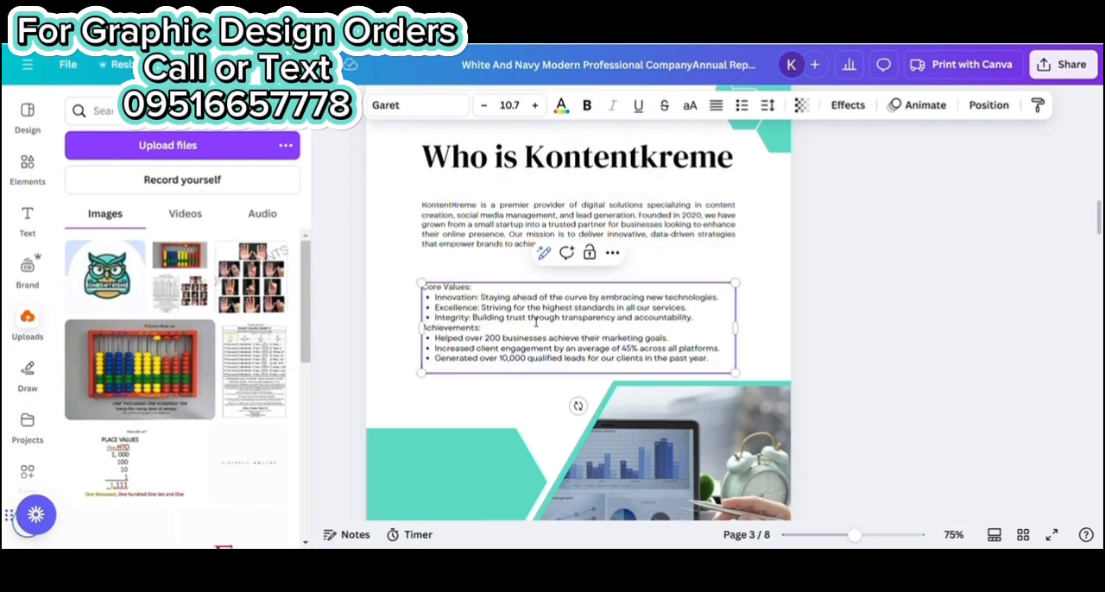
left_click(921, 309)
Replace the company name in the page 3 footer with "Kontentkremee"
scroll(725, 311, "down", 3)
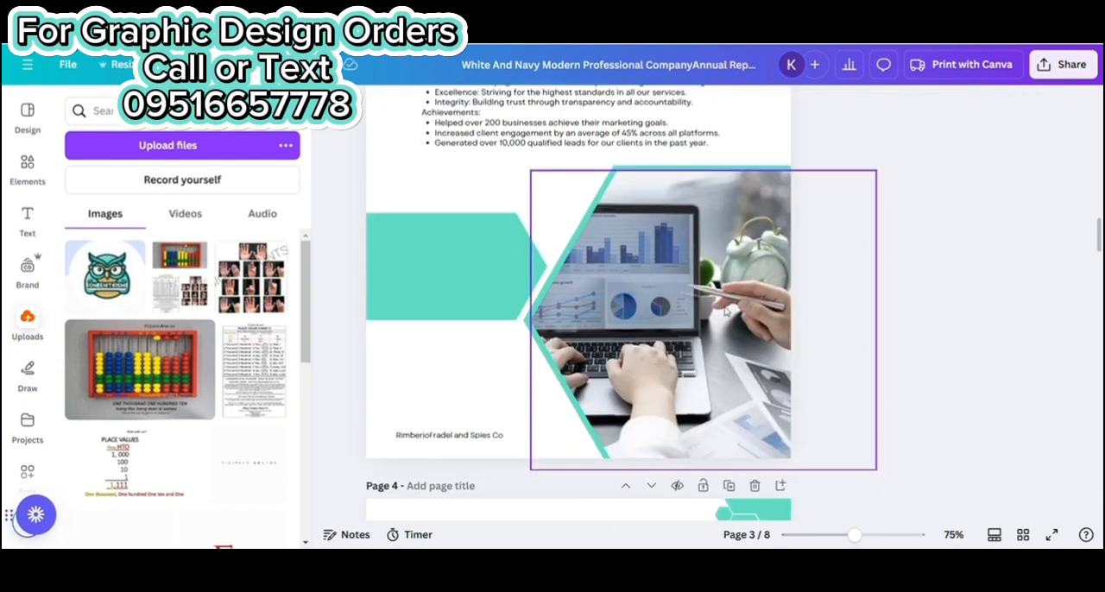
double_click(506, 436)
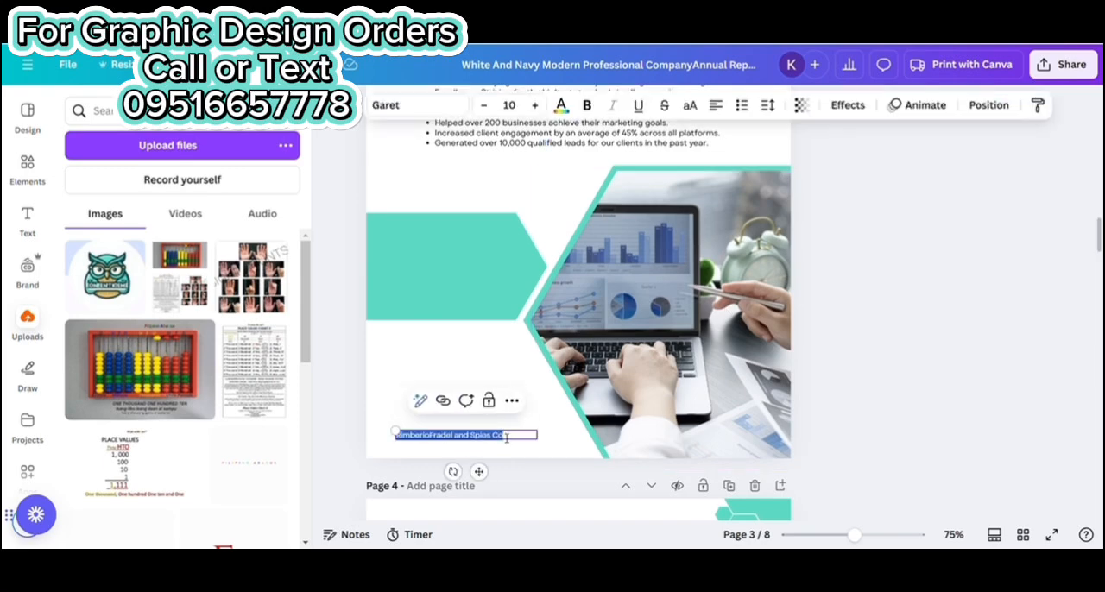
key("BackSpace")
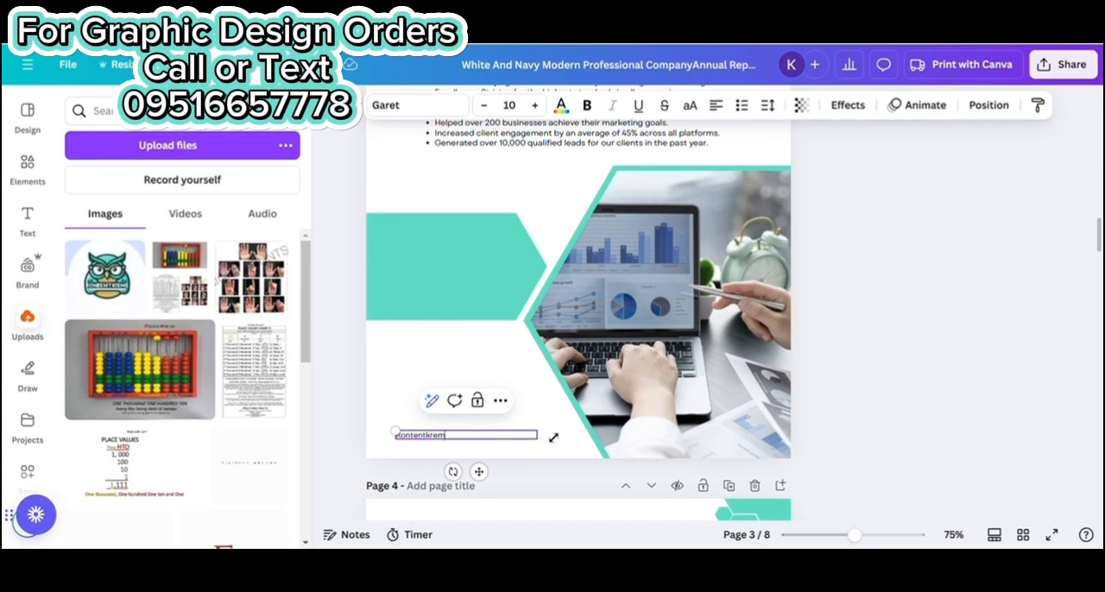
type("Kontentkremee")
left_click(1009, 343)
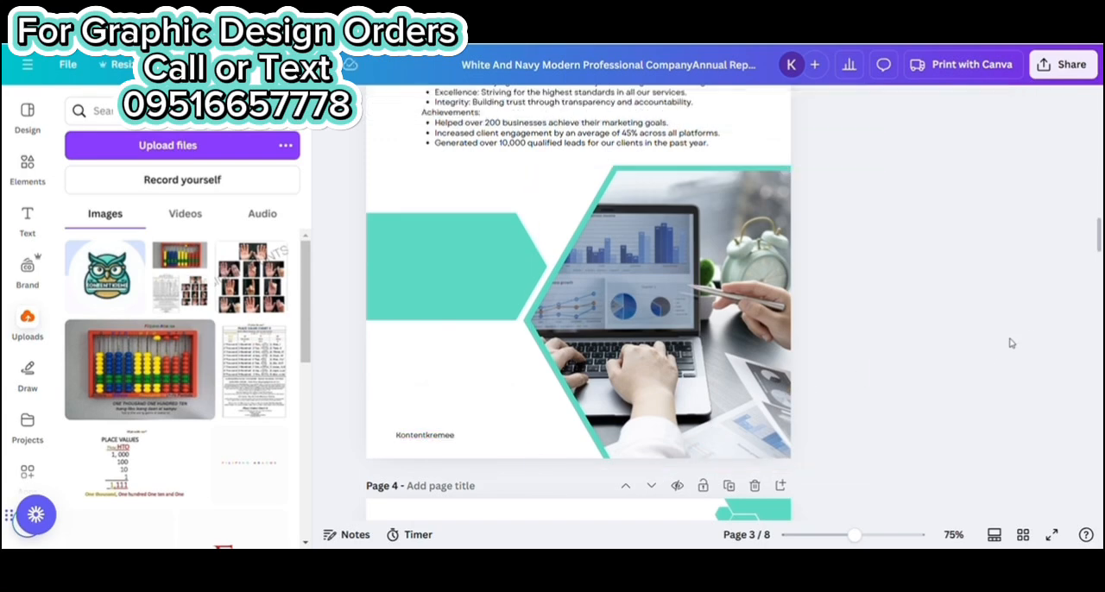
Enlarge the company description on page 3 toward both page margins, scaling its text to font size 11
scroll(721, 343, "up", 5)
left_click(729, 242)
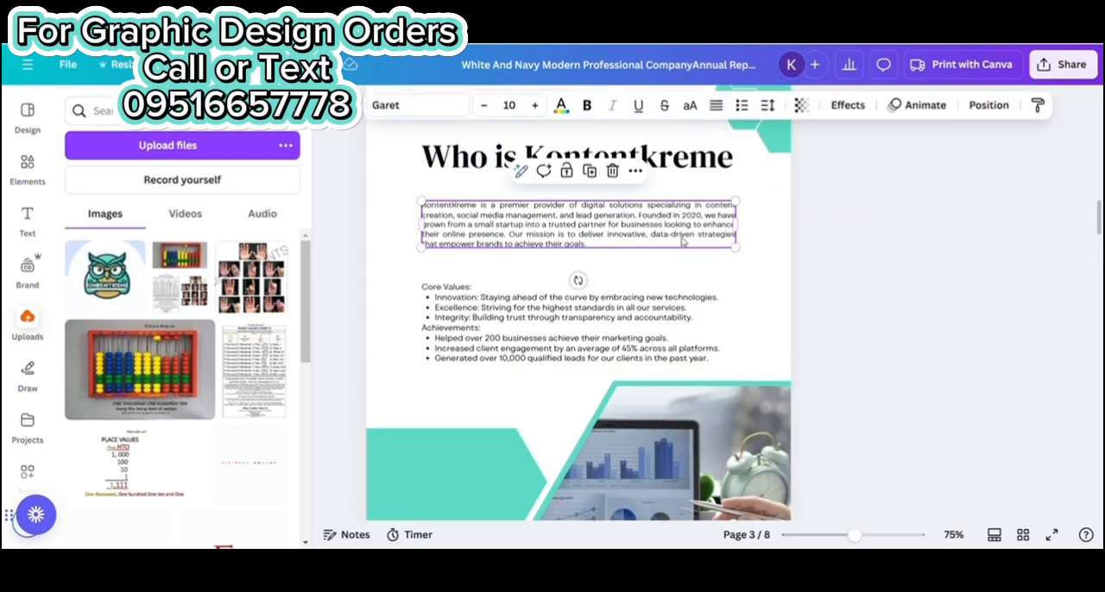
left_click_drag(735, 248, 747, 250)
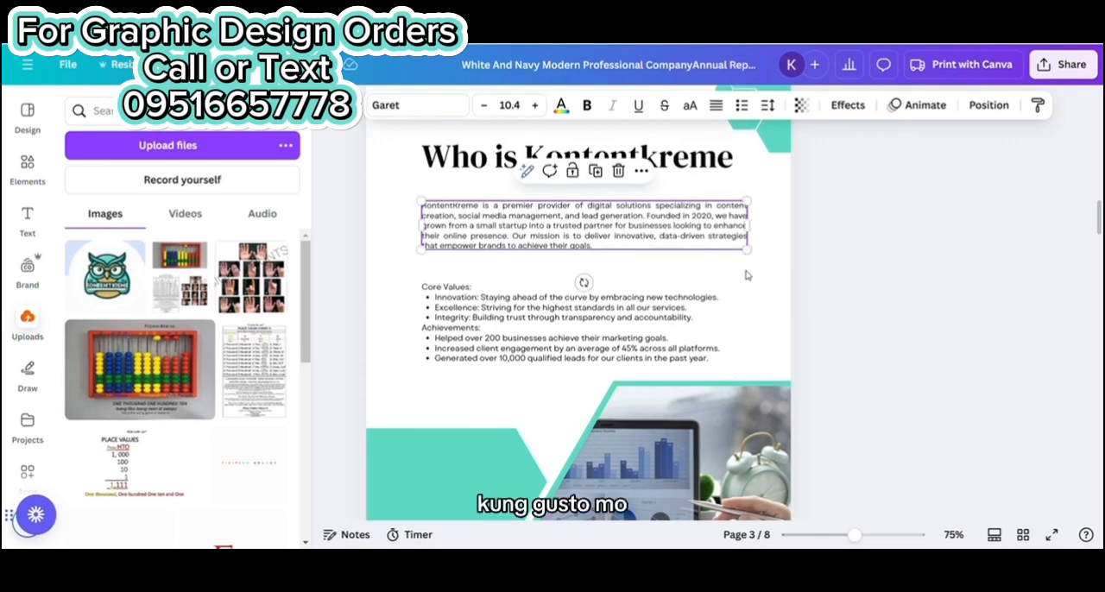
left_click(438, 270)
left_click(423, 246)
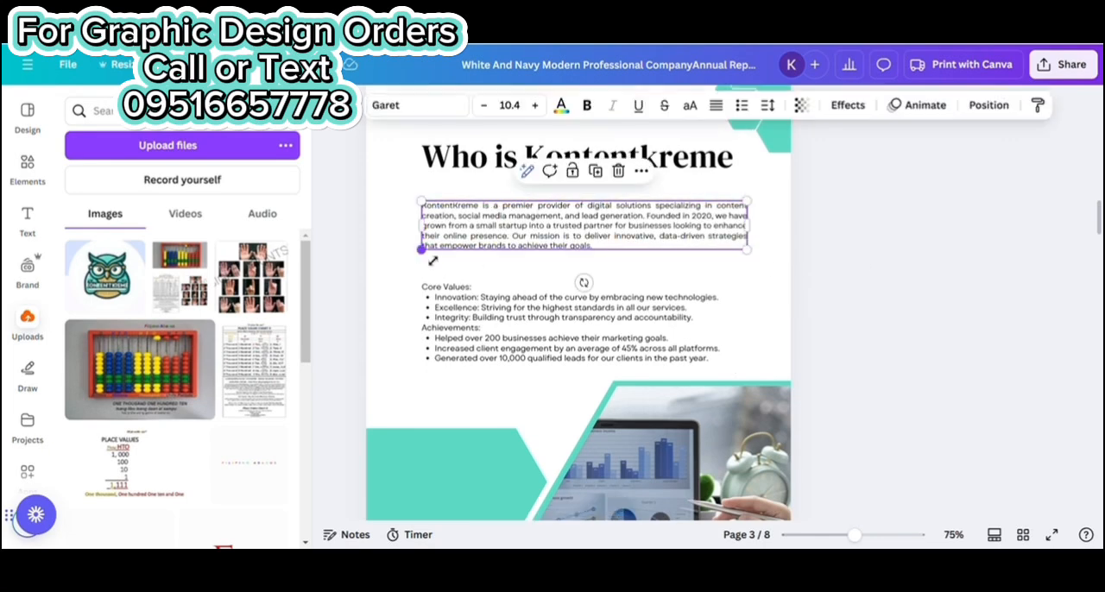
left_click_drag(422, 249, 402, 252)
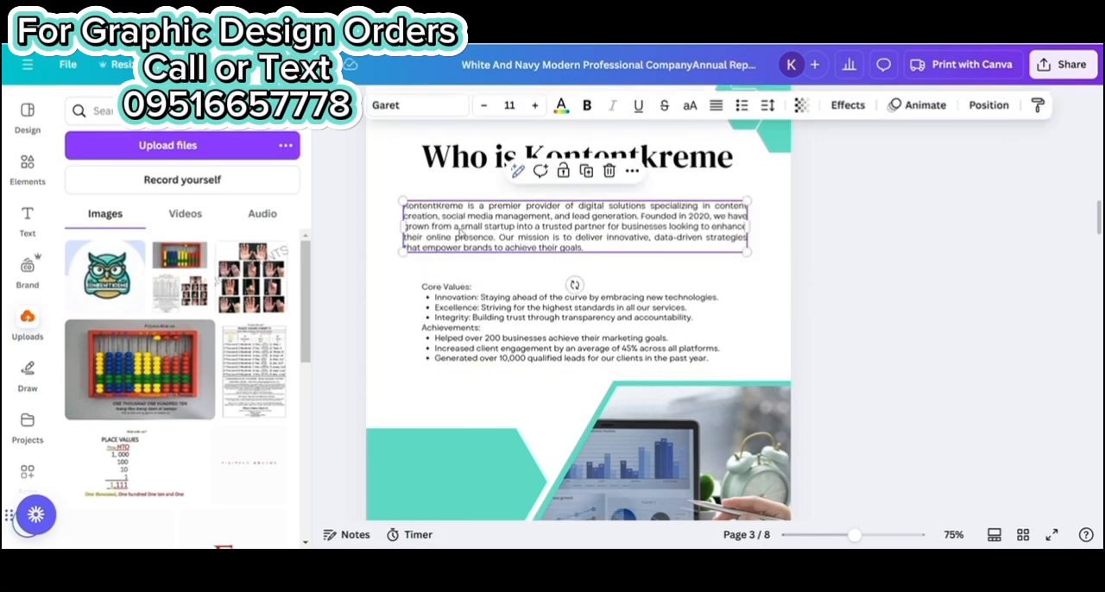
Set the Core Values and Achievements text on page 3 to font size 11 and shift it slightly down
left_click(482, 290)
left_click(527, 106)
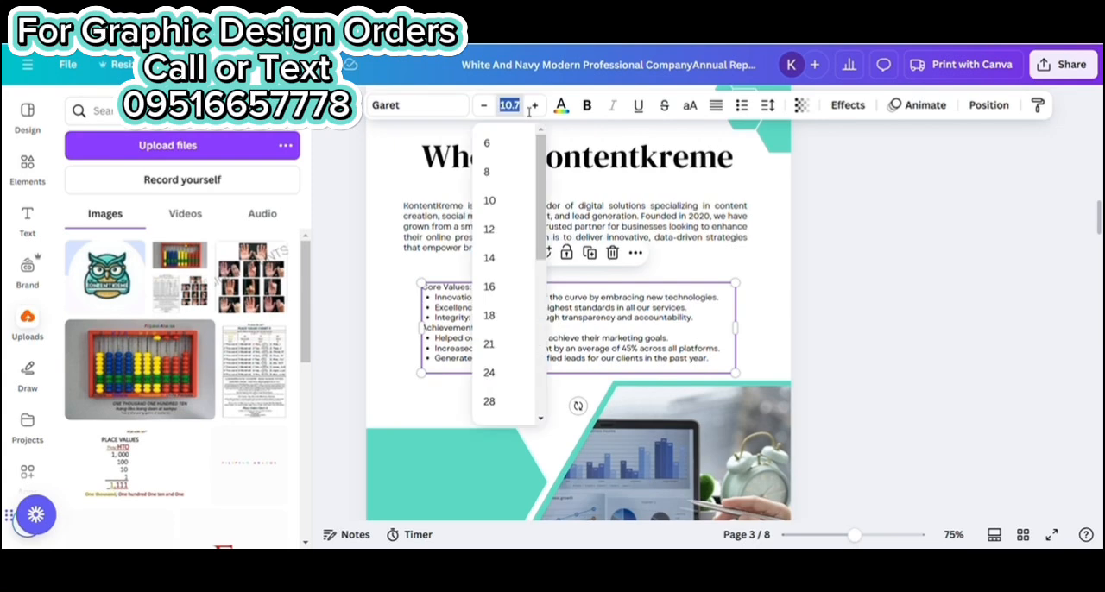
type("11")
key("Return")
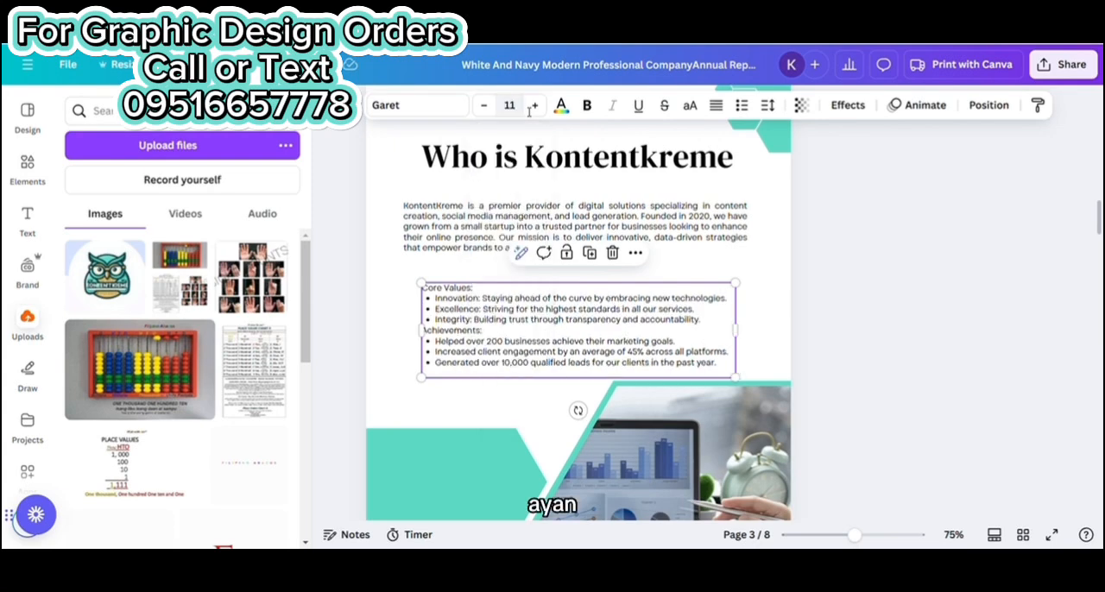
left_click(925, 255)
left_click(595, 327)
left_click_drag(555, 329, 556, 331)
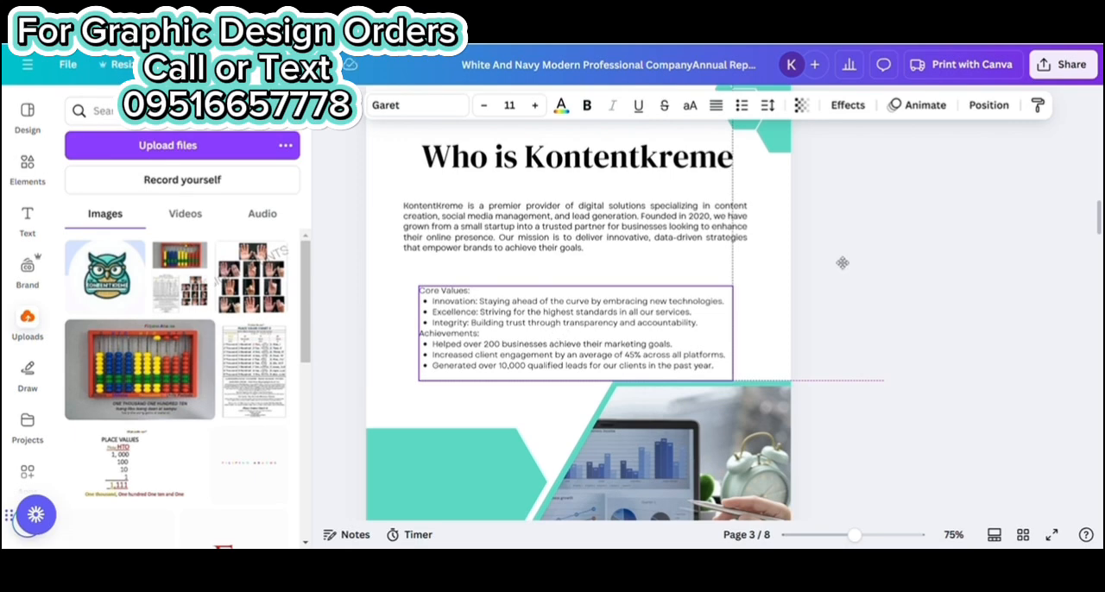
left_click(895, 279)
Replace the page 4 heading with "Financial Overview" and widen its text box so the heading fits on one line
scroll(809, 224, "down", 5)
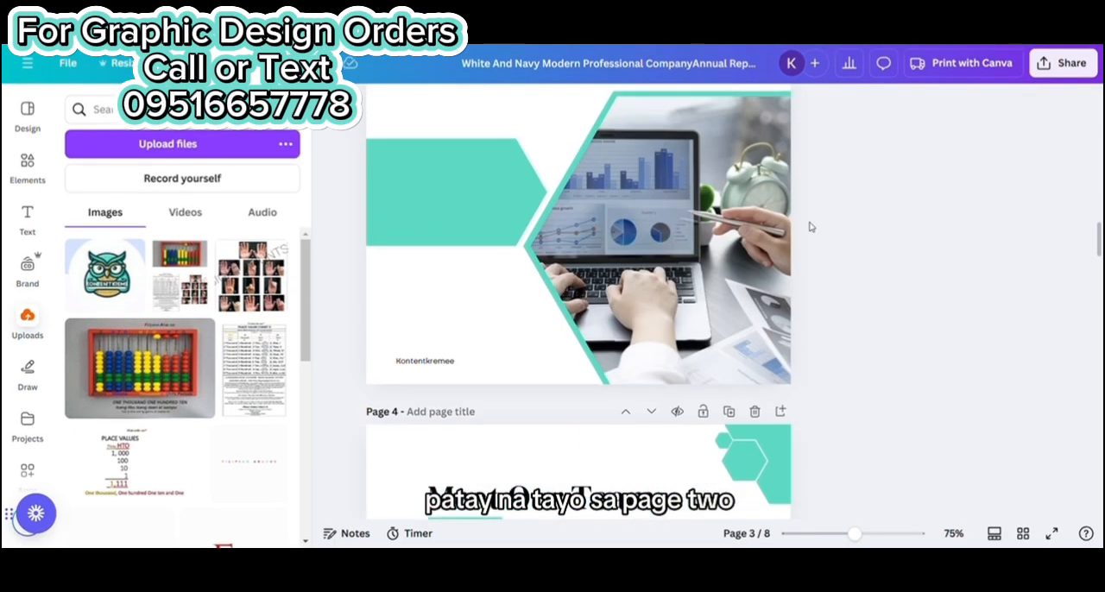
scroll(809, 226, "down", 3)
scroll(809, 226, "up", 3)
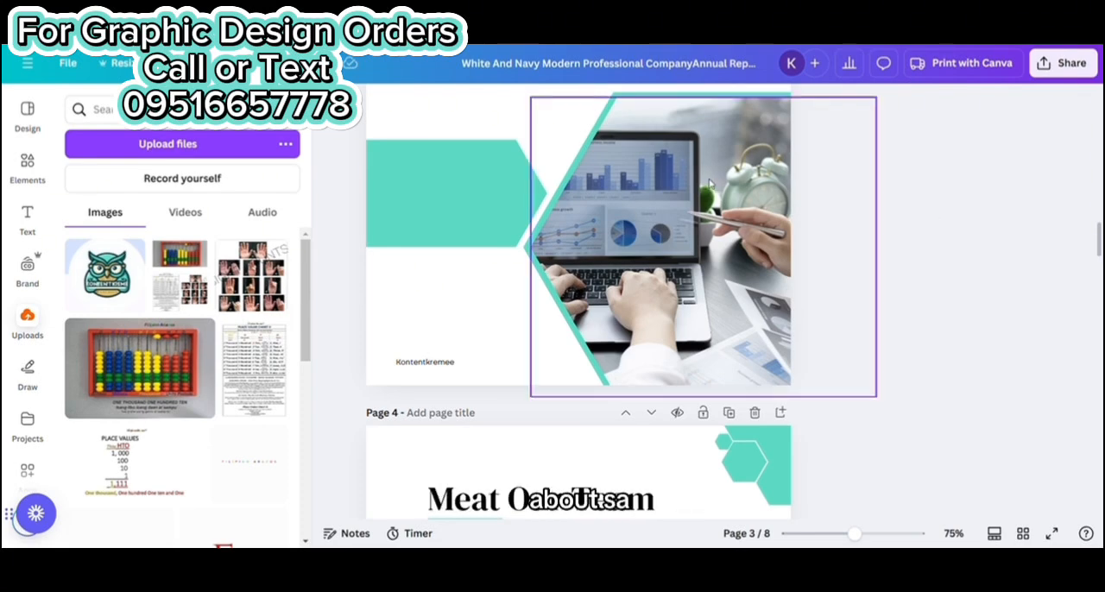
scroll(742, 242, "down", 3)
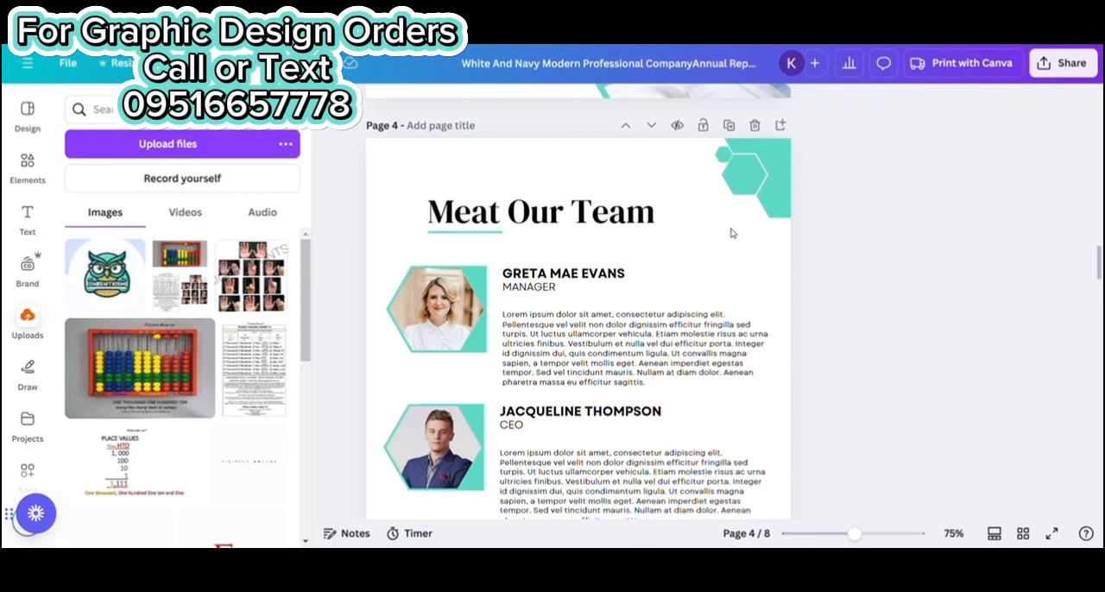
left_click(664, 214)
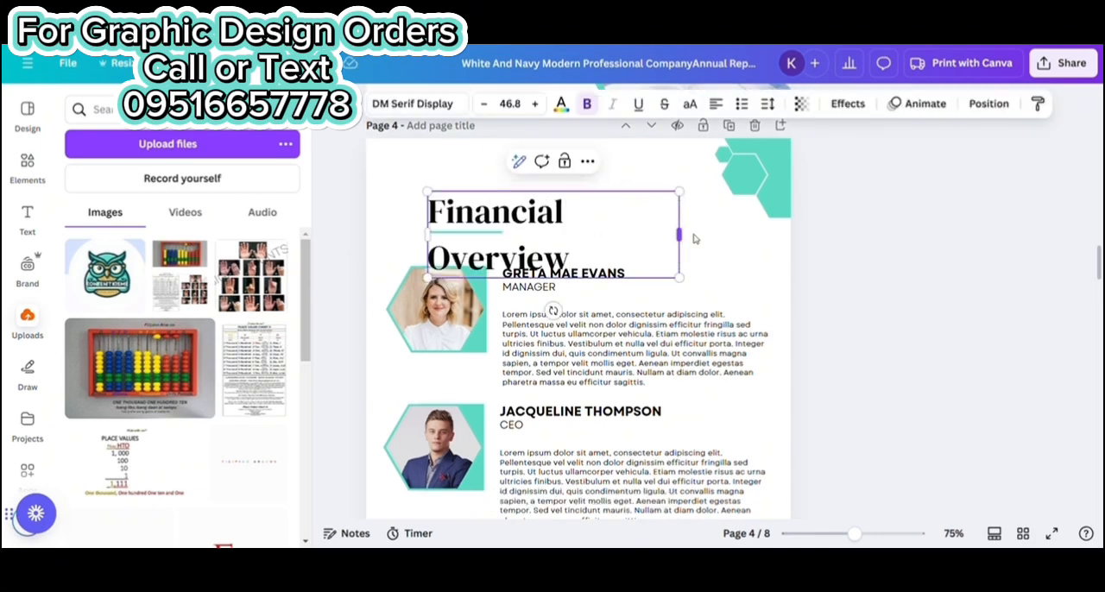
left_click_drag(694, 238, 741, 232)
left_click_drag(843, 192, 759, 172)
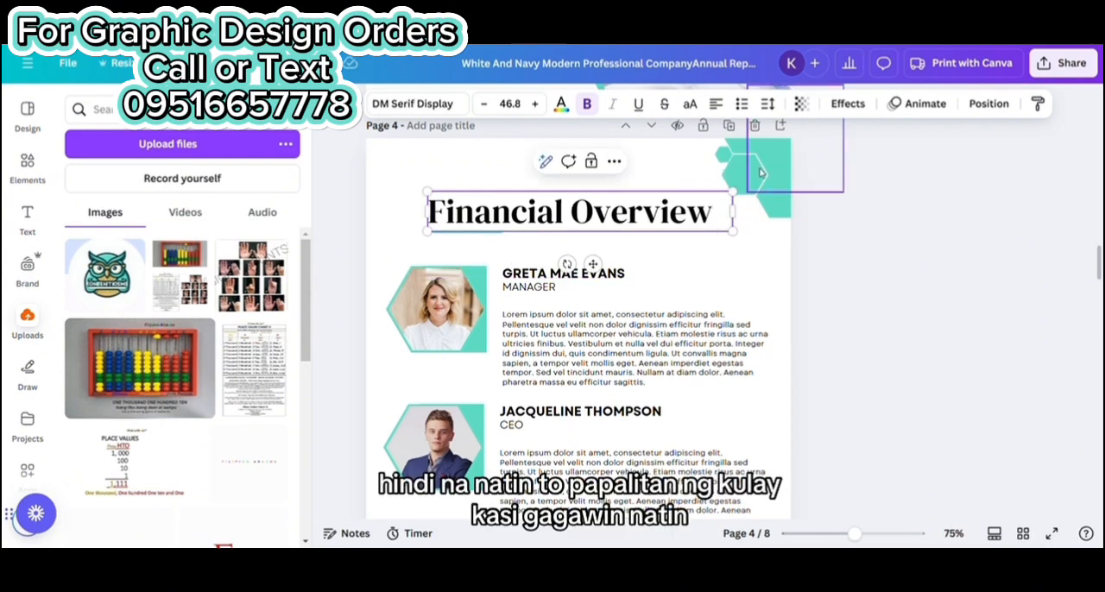
Recolor the short line under the "Financial Overview" heading on page 4 with gold D8AD62
left_click(950, 260)
left_click(442, 234)
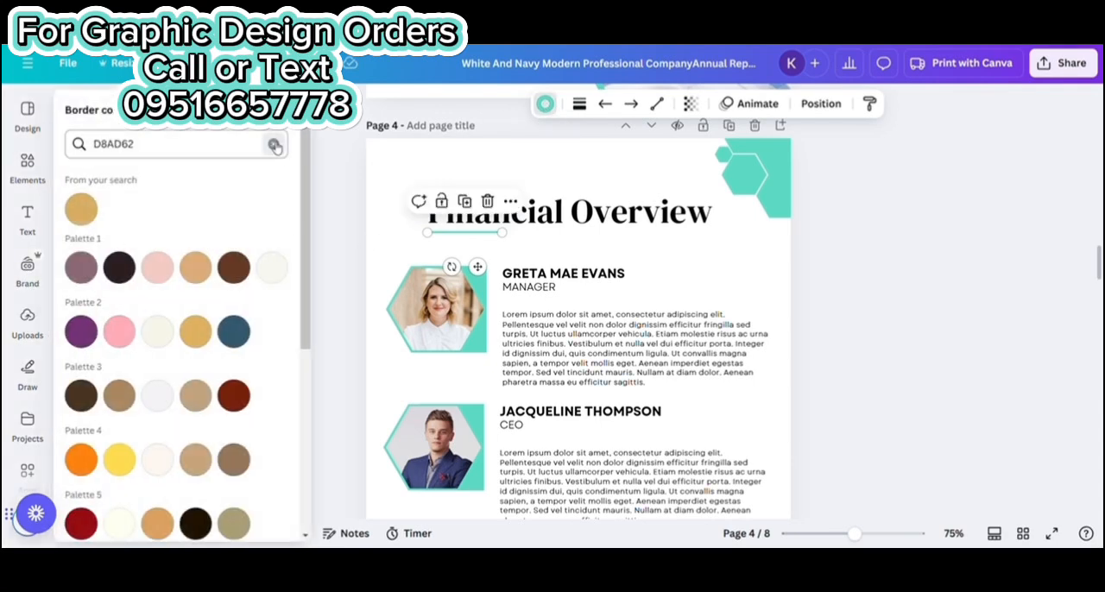
left_click(81, 209)
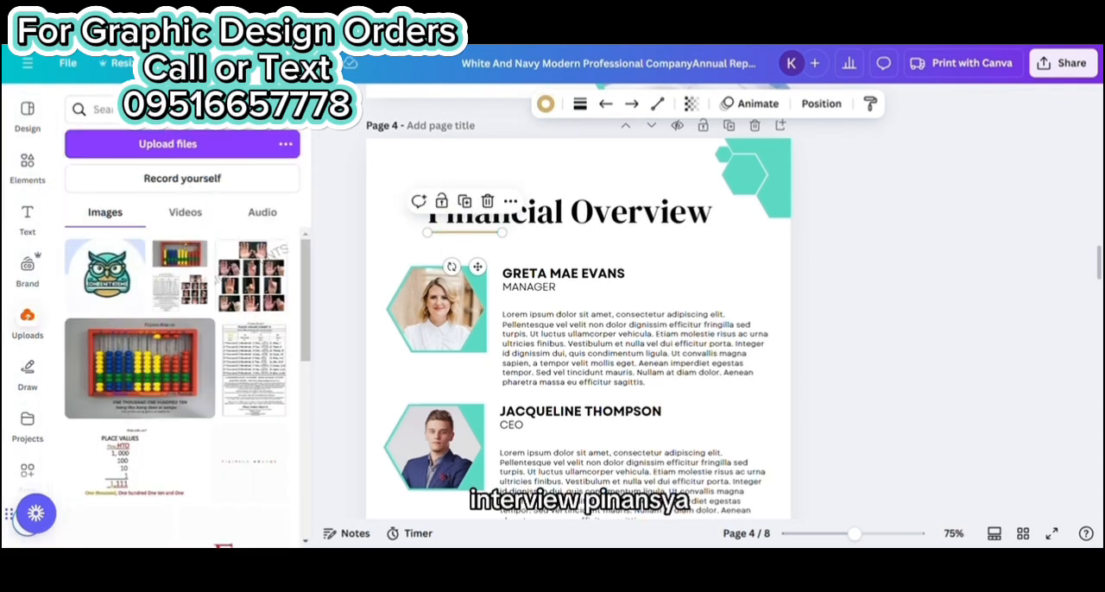
Delete the team photos, names, job titles and descriptions from page 4, keeping only the last paragraph
scroll(625, 208, "down", 3)
scroll(486, 225, "up", 2)
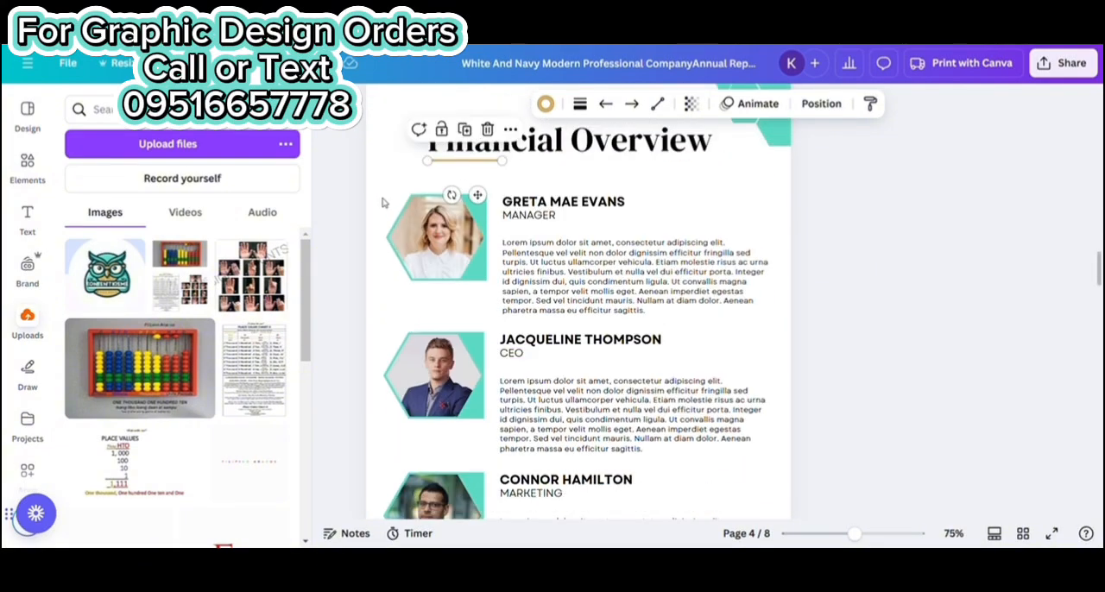
left_click_drag(382, 202, 659, 291)
scroll(605, 273, "down", 3)
Move the remaining paragraph up to the middle of page 4 and replace it with the copied KontentKreme milestones, statistics and achievements text
left_click(623, 375)
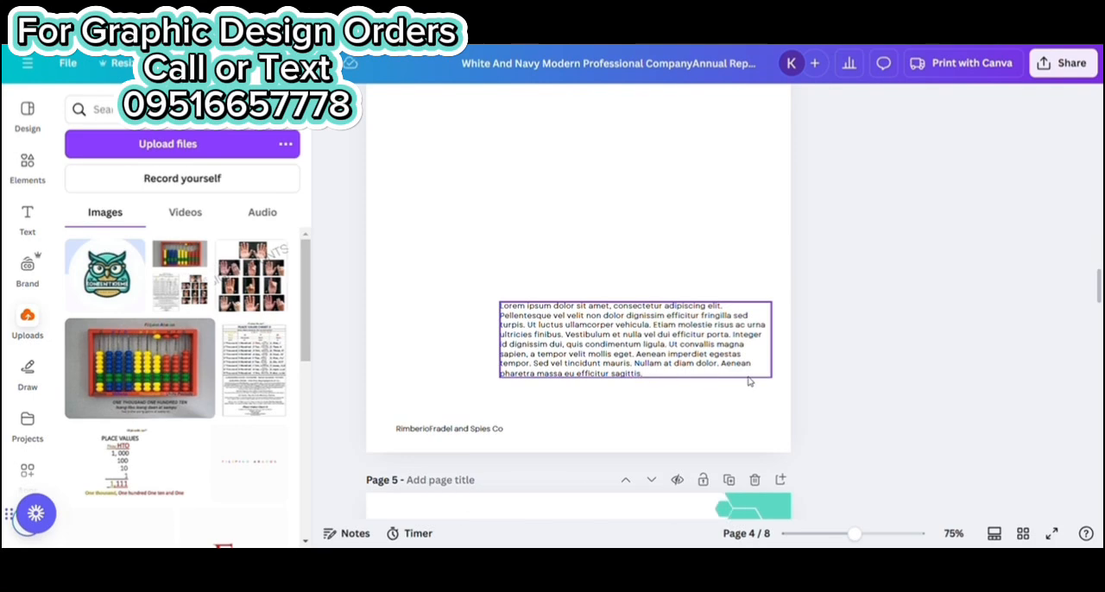
scroll(729, 342, "up", 1)
left_click_drag(654, 416, 631, 320)
scroll(605, 240, "up", 1)
left_click_drag(859, 536, 842, 533)
left_click_drag(609, 306, 587, 281)
double_click(587, 280)
type("This year, KontentXtreme achieved remarkable milestones, strengthening our position in the industry. Statistics: Revenue Growth: 30% year-over-year increase. Client Retention: Maintained a 95% client retention rate. Campaign Success: Over 100 successful social media campaigns executed. Notable Achievements: Launched a new lead generation service, which attracted 50+ new clients. Partnered with three major international brands for exclusive content creation projects. Expanded our team by 40%, adding skilled professionals to key departments.")
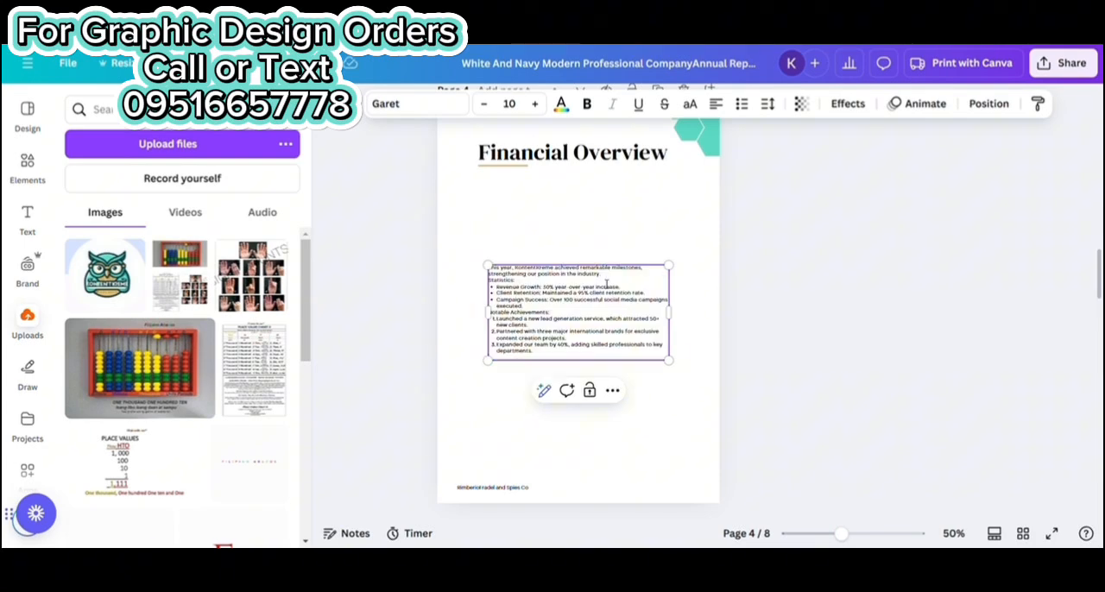
Enlarge the milestones text toward the page 4 margins to font size 18.7, with blank lines before Statistics and Notable Achievements
left_click_drag(668, 360, 713, 384)
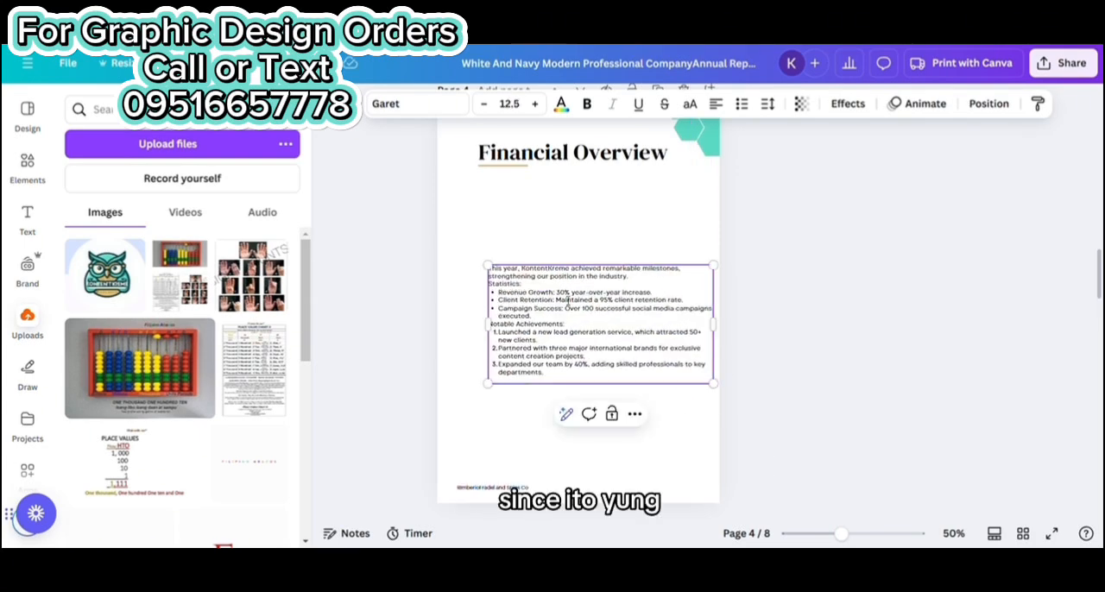
left_click_drag(488, 266, 466, 253)
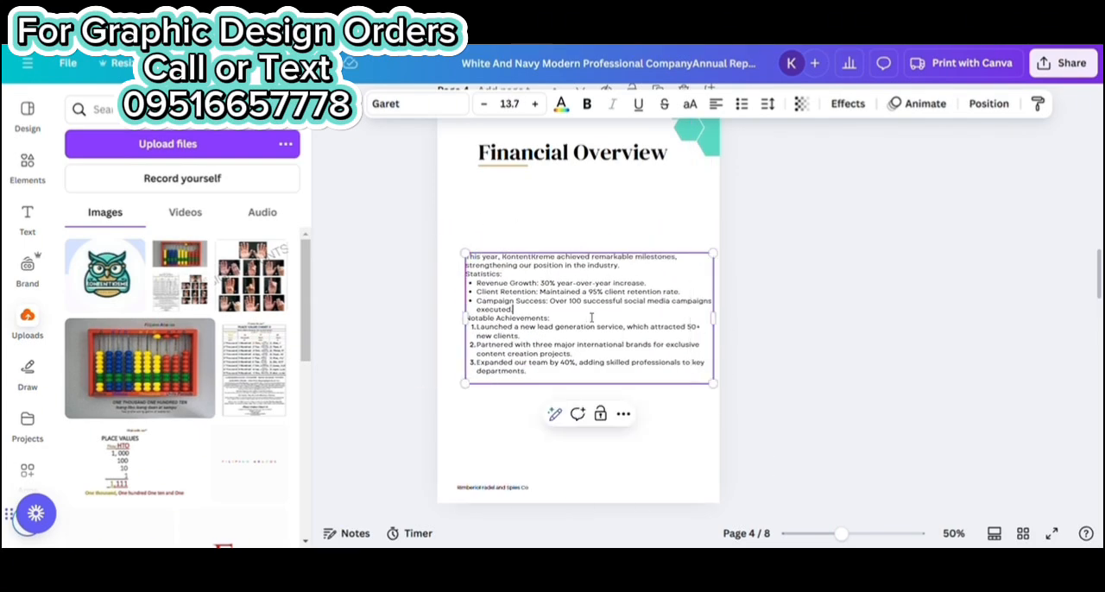
left_click_drag(625, 310, 611, 292)
Make the "Statistics:" and "Notable Achievements:" labels on page 4 bold
left_click_drag(506, 254, 452, 254)
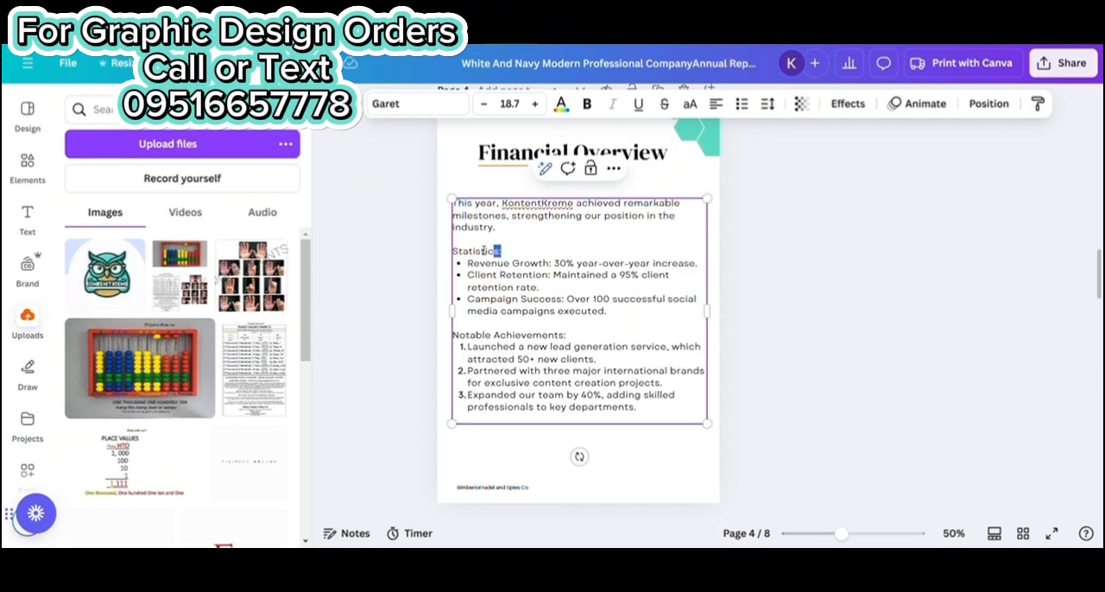
left_click(587, 105)
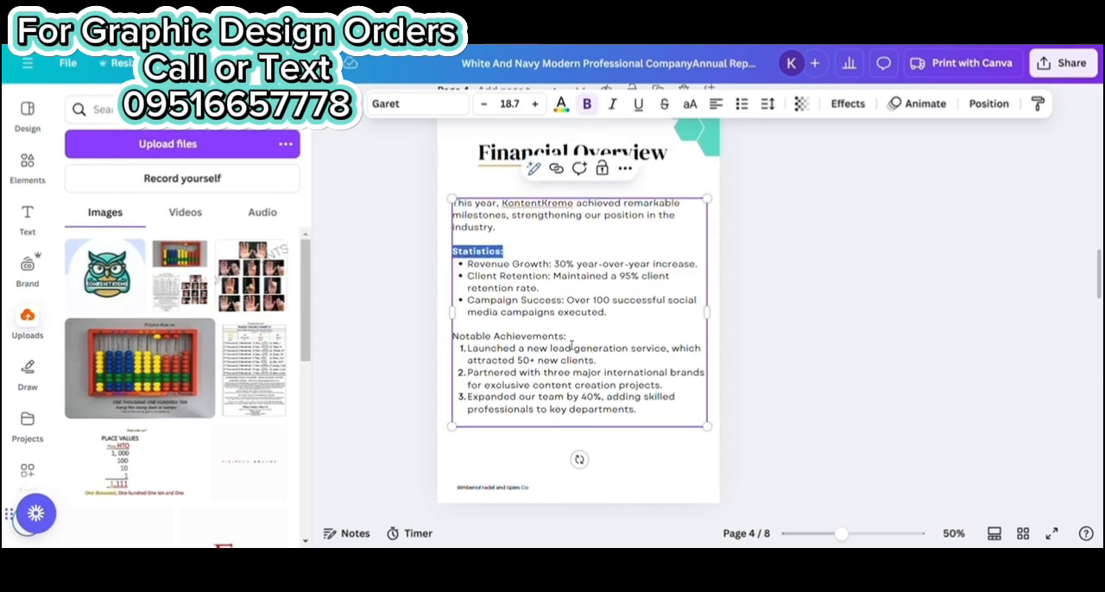
left_click_drag(571, 339, 452, 338)
left_click(866, 233)
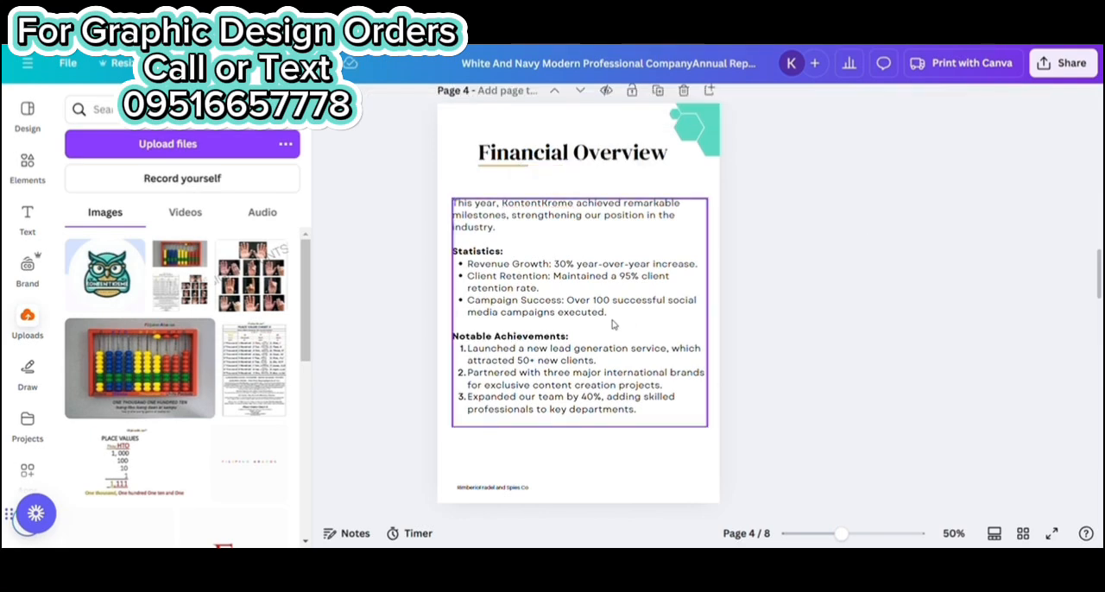
Set the financial overview body text to font size 20.7 and shift it slightly up beneath the heading
left_click(614, 322)
left_click(536, 105)
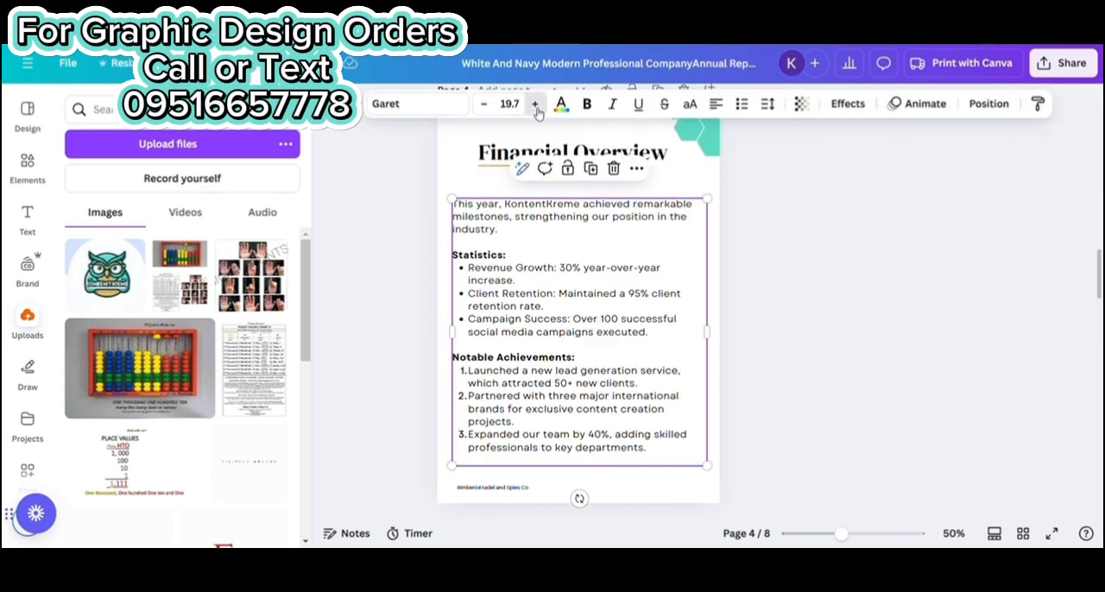
left_click(536, 105)
scroll(924, 285, "down", 1)
scroll(725, 307, "up", 3)
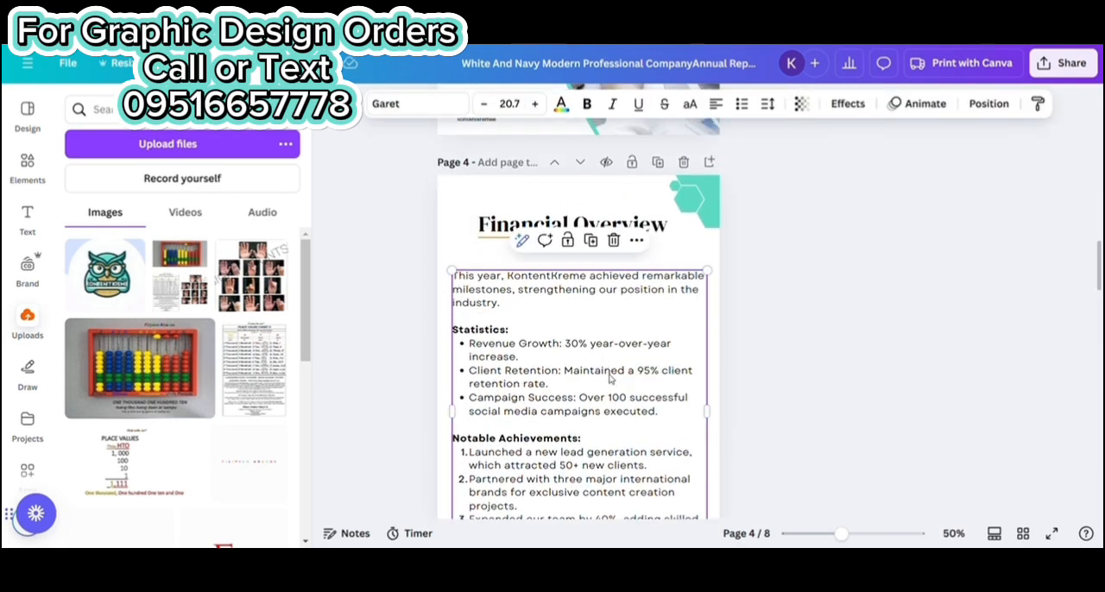
left_click_drag(609, 378, 610, 368)
scroll(812, 447, "down", 2)
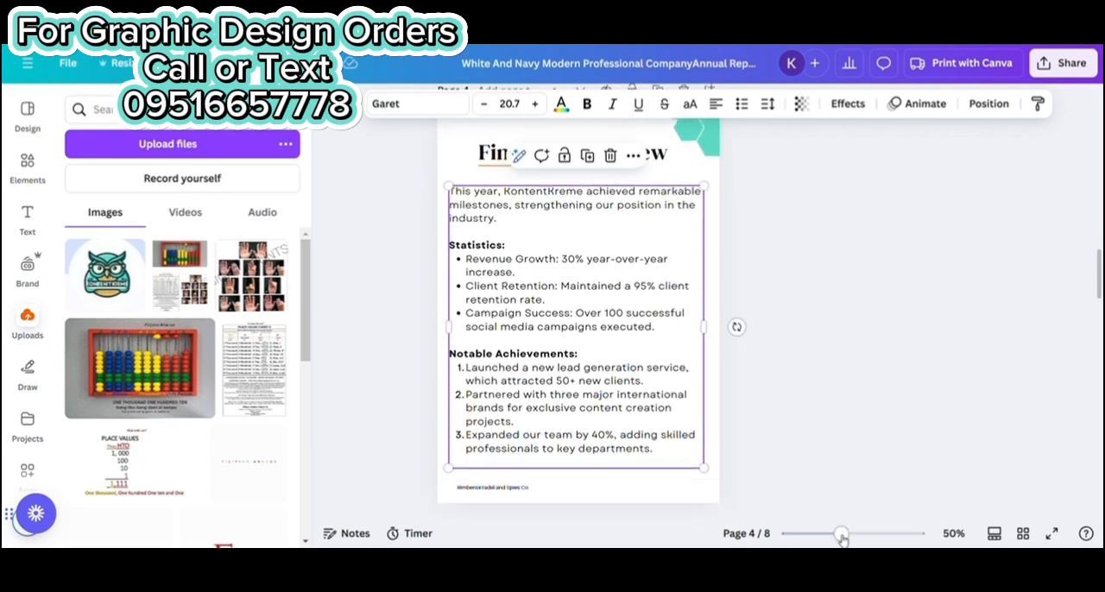
Replace the page 4 footer text with "Kontentkreme"
left_click_drag(842, 537, 830, 535)
left_click(535, 435)
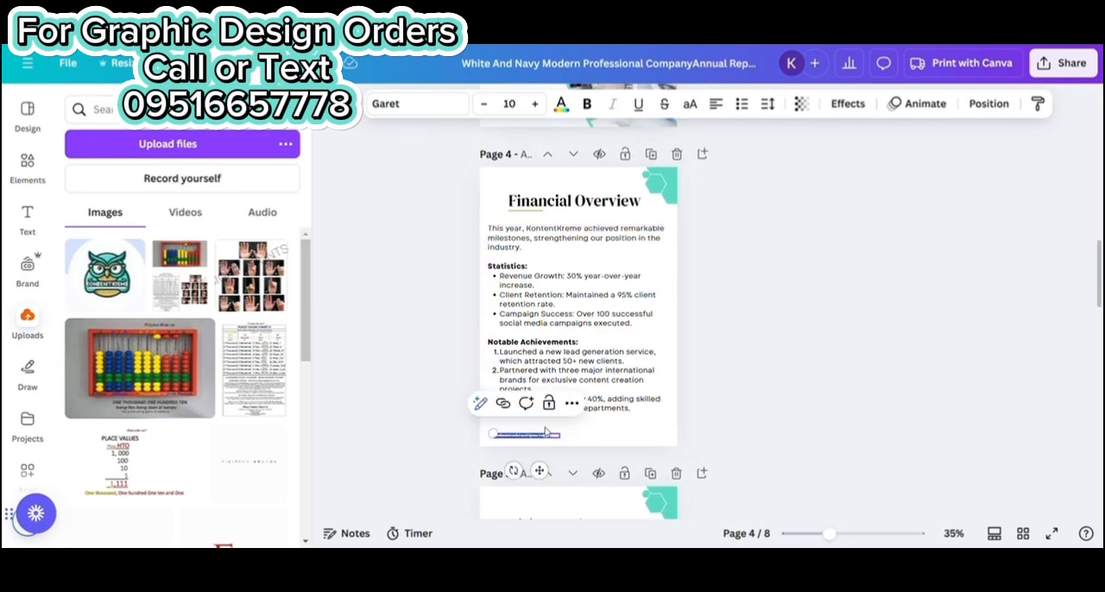
key("BackSpace")
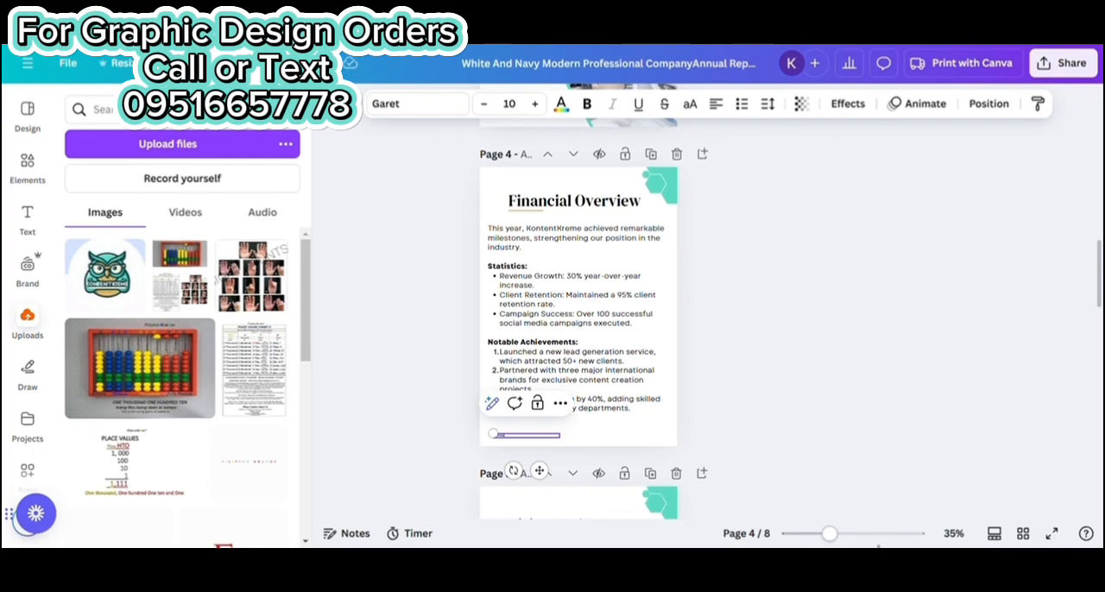
left_click_drag(877, 535, 852, 535)
Change the page 5 heading to "Sevices Overview", aligned beside the teal bar, and recolor the page's hexagons and Vision banner gold
scroll(647, 303, "down", 7)
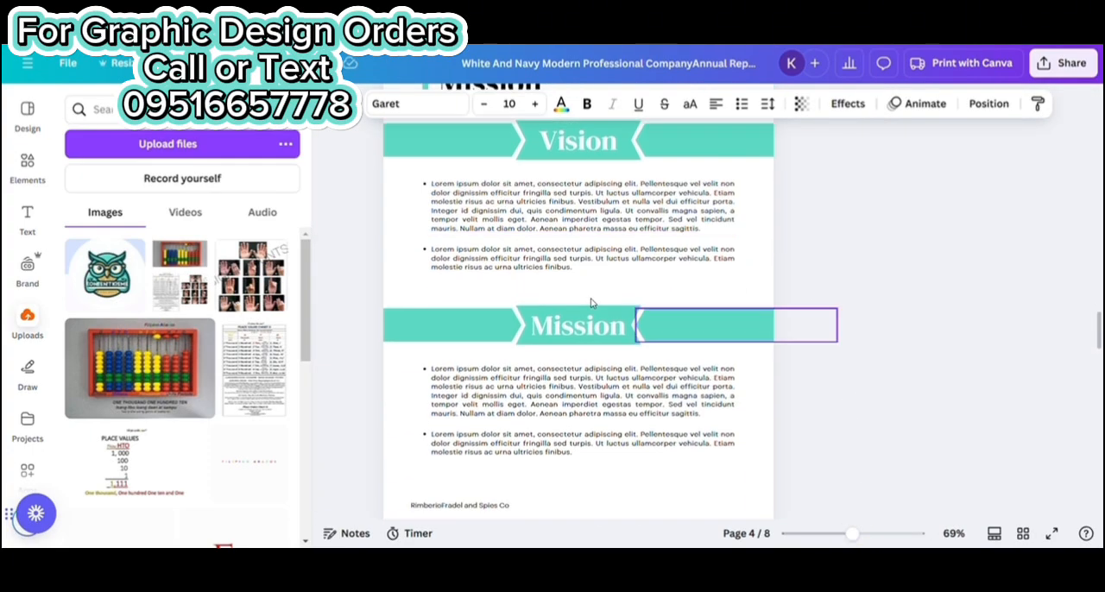
scroll(591, 302, "up", 5)
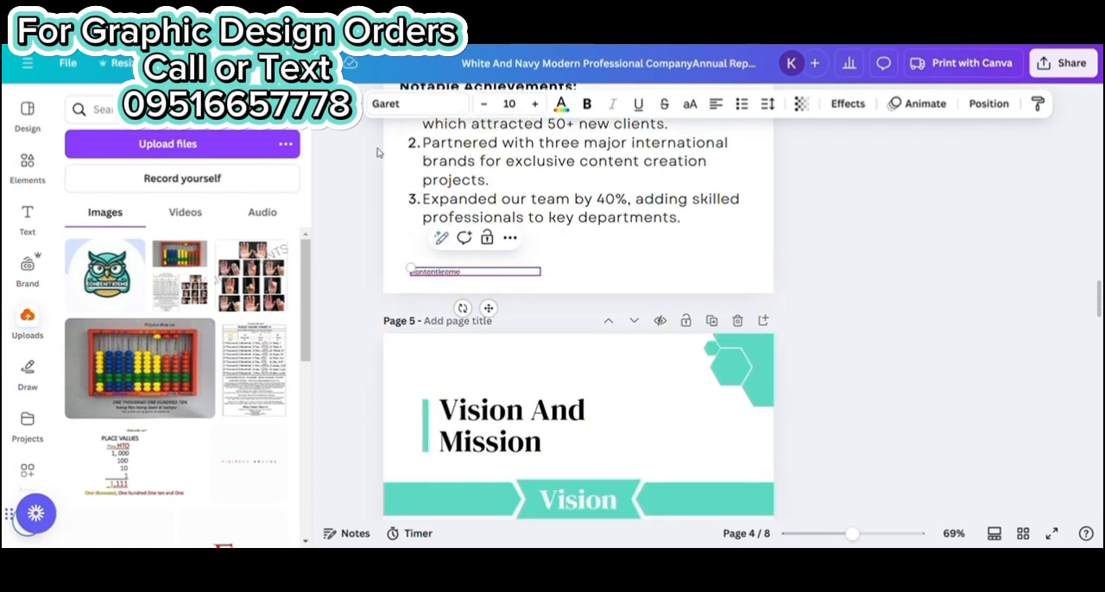
scroll(596, 304, "down", 2)
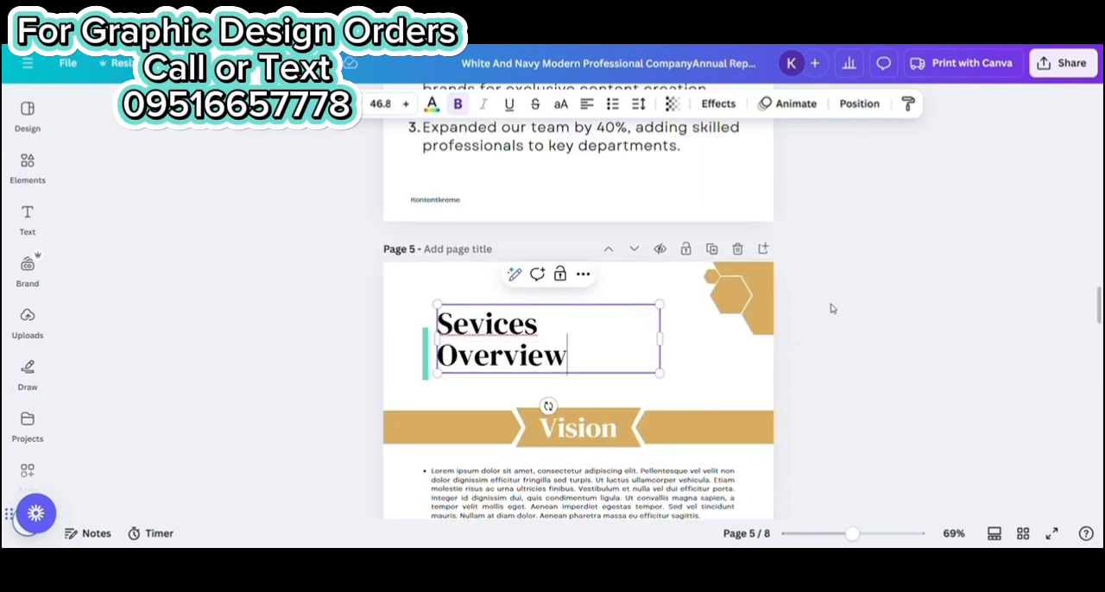
left_click(831, 308)
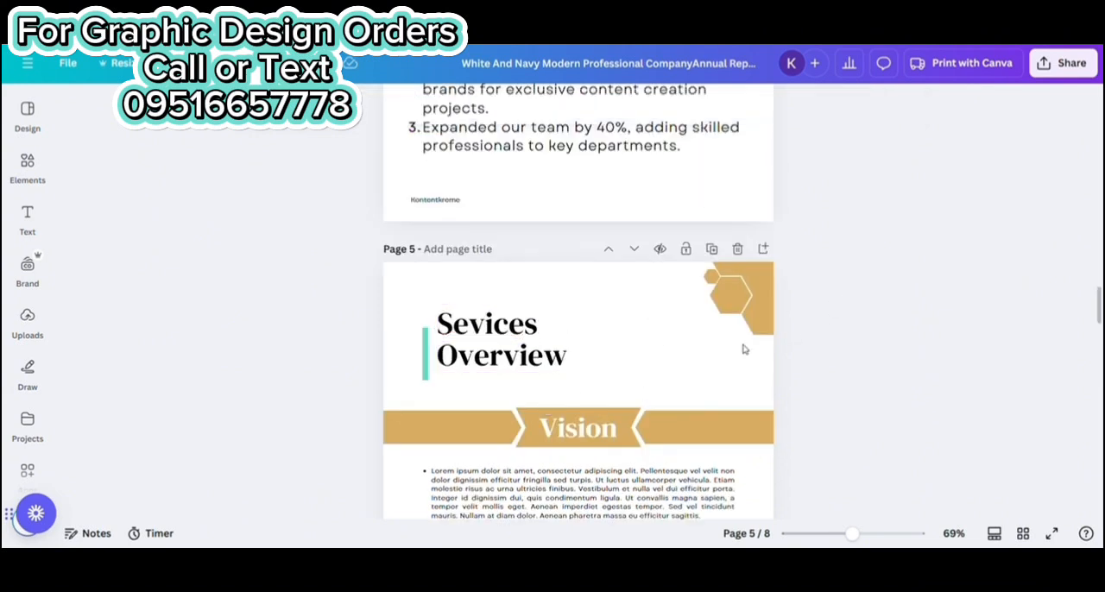
left_click_drag(473, 337, 479, 349)
left_click(903, 402)
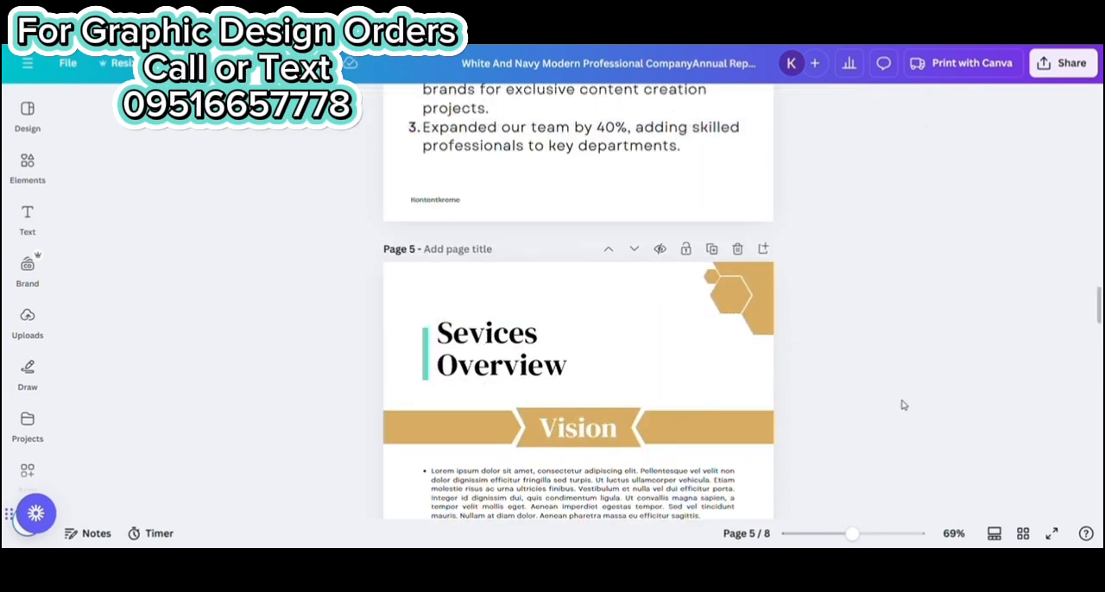
Delete the Vision and Mission banners and their paragraphs from page 5, keeping only the last bulleted paragraph
scroll(907, 397, "down", 2)
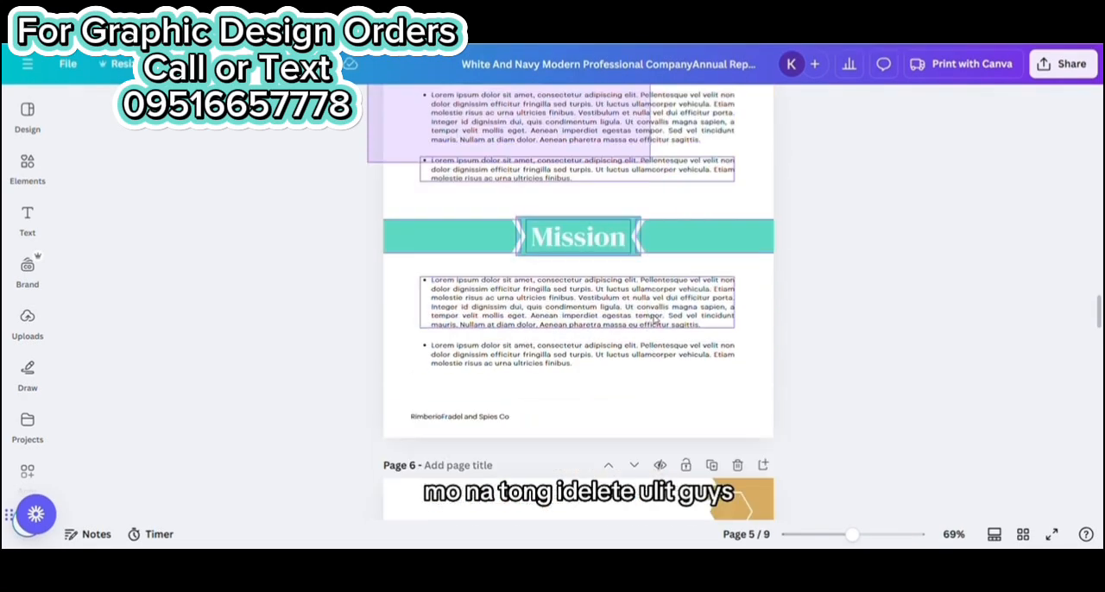
left_click_drag(733, 161, 748, 277)
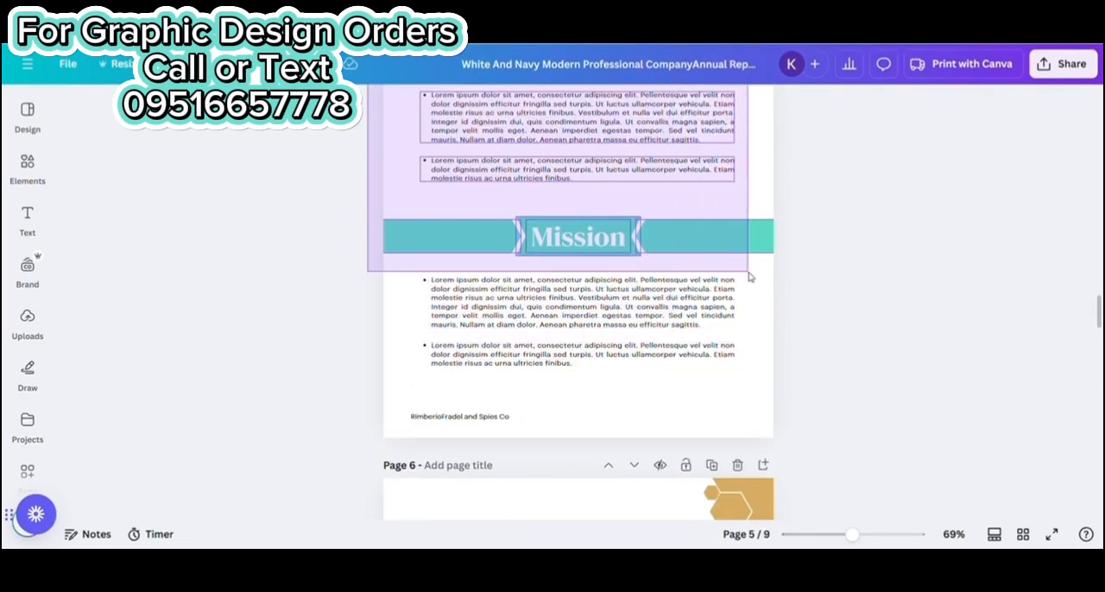
key("Delete")
scroll(445, 329, "up", 1)
left_click_drag(445, 301, 525, 394)
key("Delete")
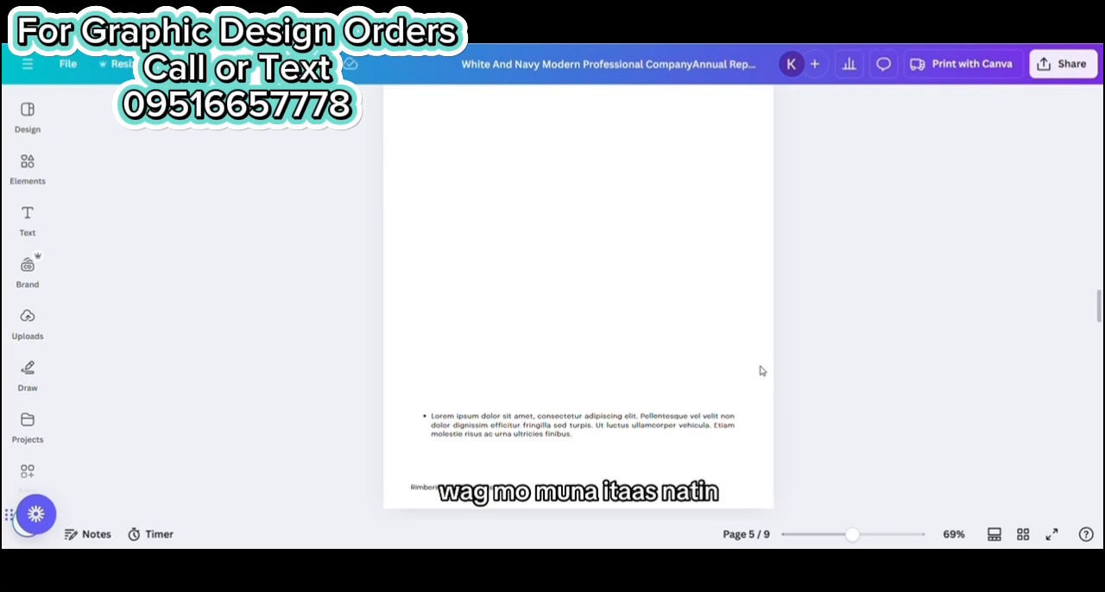
Move the remaining bulleted paragraph up below the page 5 heading and replace it with the copied KontentKreme services text
scroll(760, 371, "down", 1)
left_click(576, 354)
scroll(595, 324, "up", 4)
left_click_drag(590, 361, 596, 414)
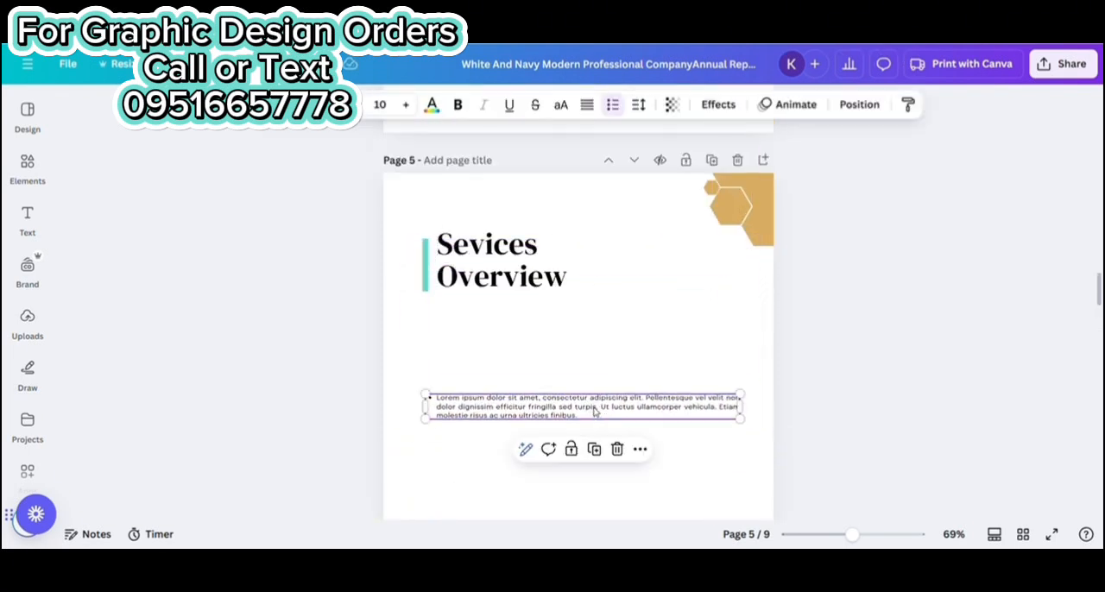
double_click(592, 415)
type("KontentKreme offers a range of services tailored to meet the diverse needs of businesses: Content Creation: Crafting compelling articles, blogs, and social media posts. Custom graphics and video production to captivate audiences. Social Media Management: End-to-end account management across all major platforms. Engagement strategies to build a loyal community. Lead Generation: Targeted campaigns to connect with potential clients. Comprehensive data analysis to improve conversion rates. Digital Marketing: Search engine optimization (SEO) for improved visibility. Pay-per-click (PPC) campaigns to drive immediate traffic. Client Success Story: \"KontentKreme transformed our online presence. Within six months, our social media engagement doubled, and our sales increased by 40%!\" - Jane Smith, CEO of ABC Company")
scroll(705, 308, "down", 2)
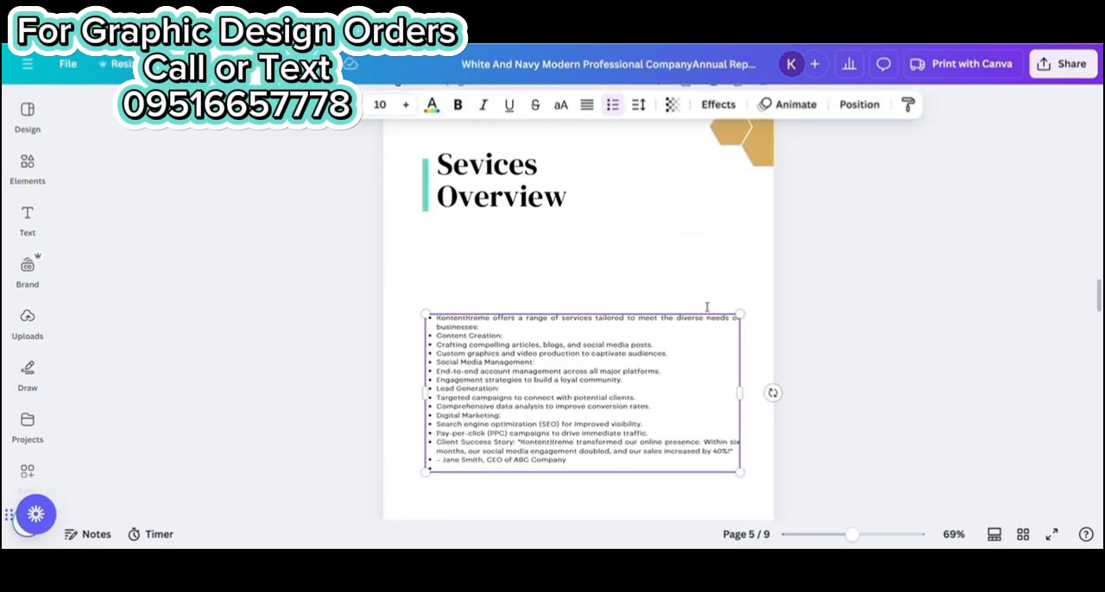
Try to increase the font size of the services text, and remove the empty bullet at its end
left_click(406, 105)
left_click(406, 105)
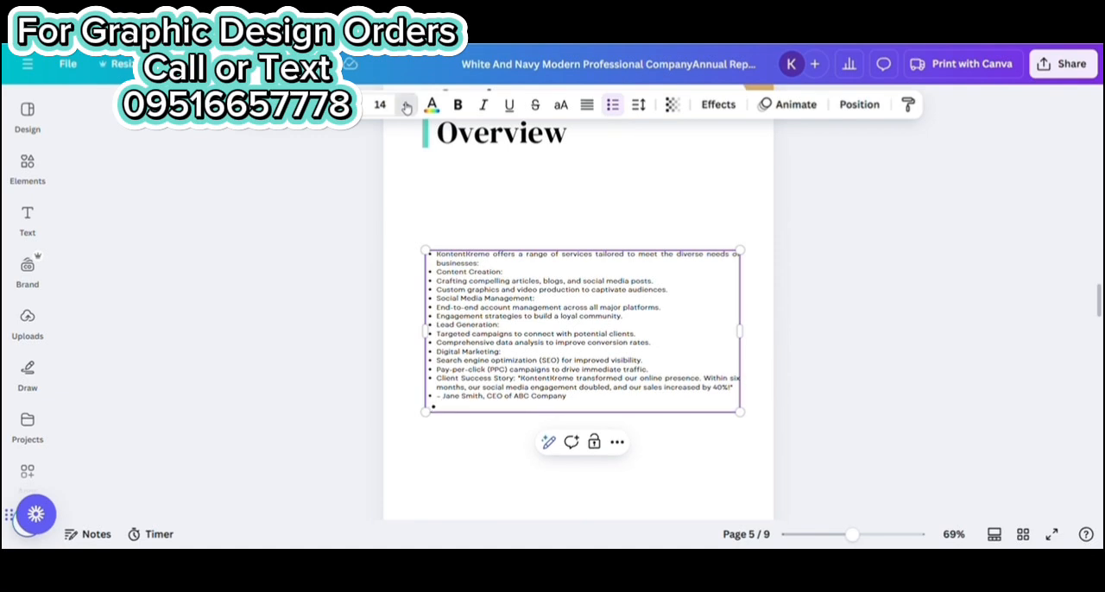
left_click(404, 105)
left_click(404, 104)
key("BackSpace")
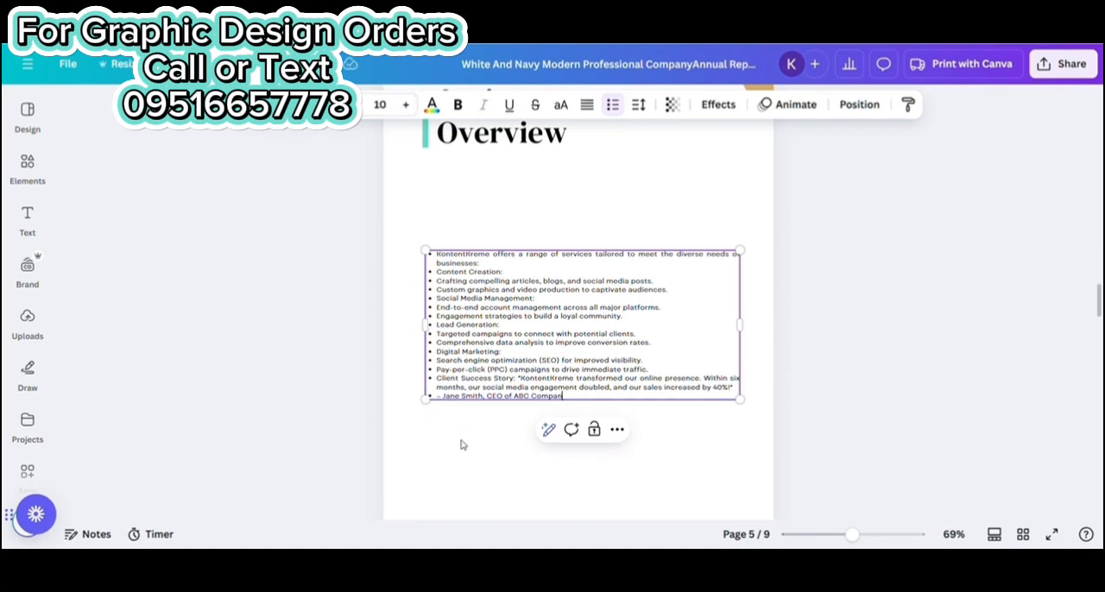
key("Return")
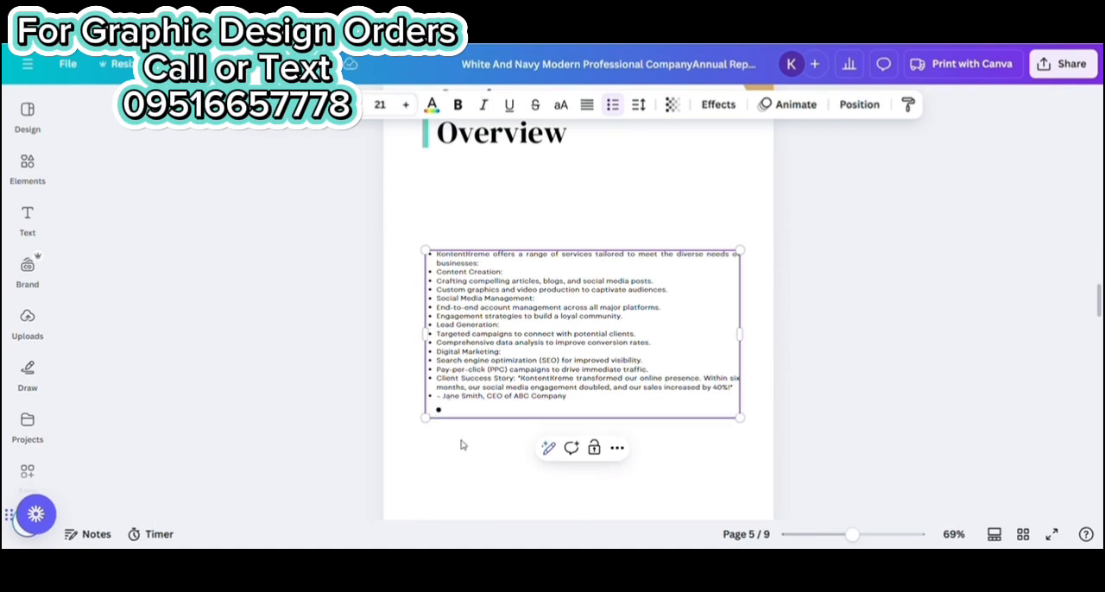
key("BackSpace")
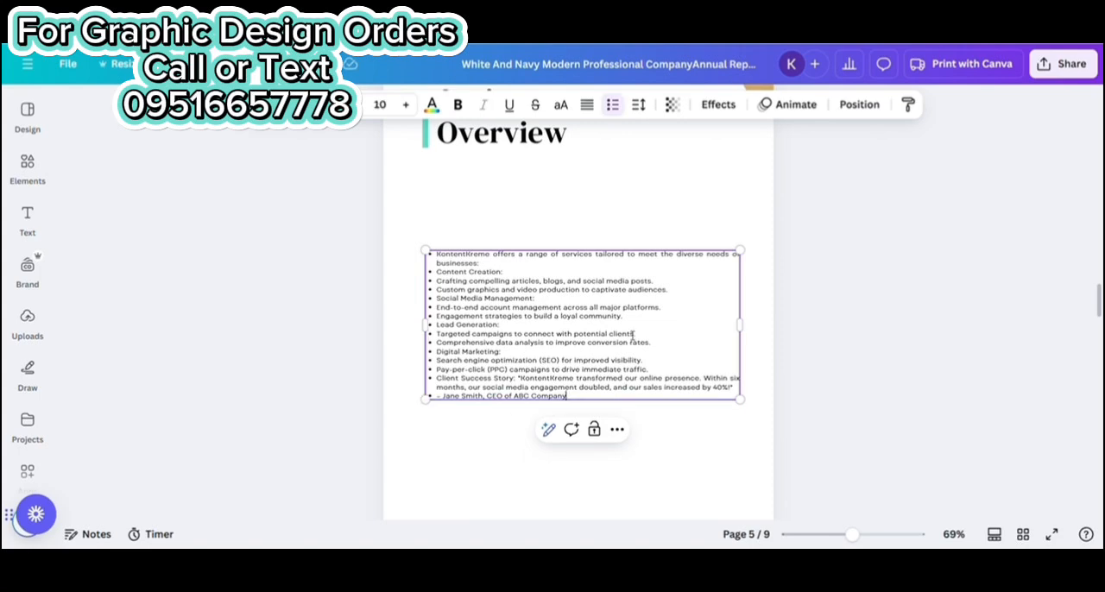
Arrange the services text at font size 11.7 into four numbered sections, with blank lines between them and before the Client Success Story
scroll(815, 333, "down", 2)
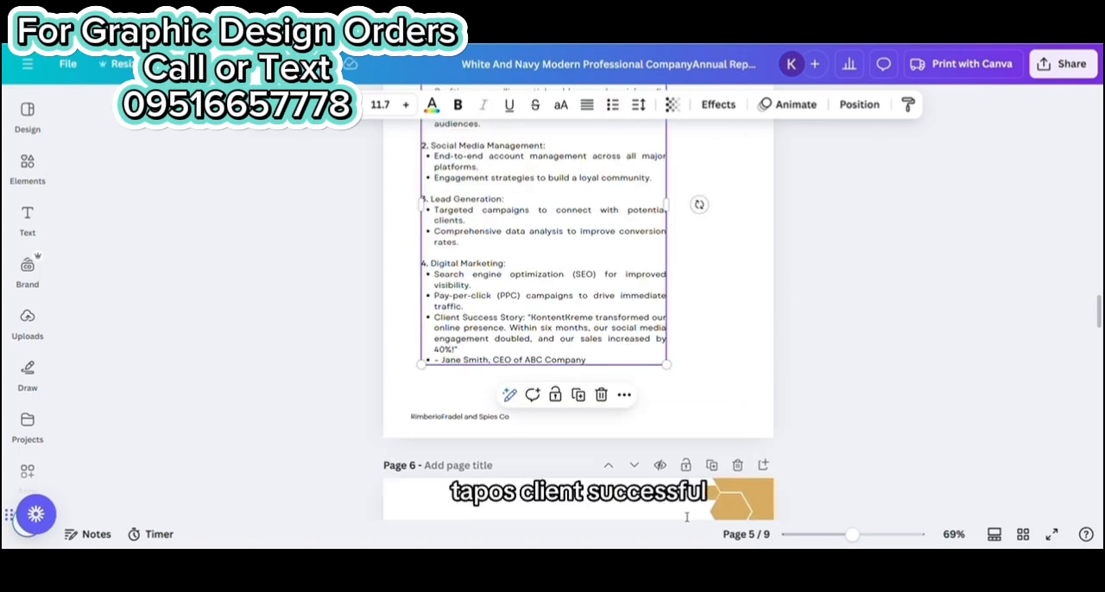
scroll(505, 341, "up", 3)
scroll(583, 341, "down", 3)
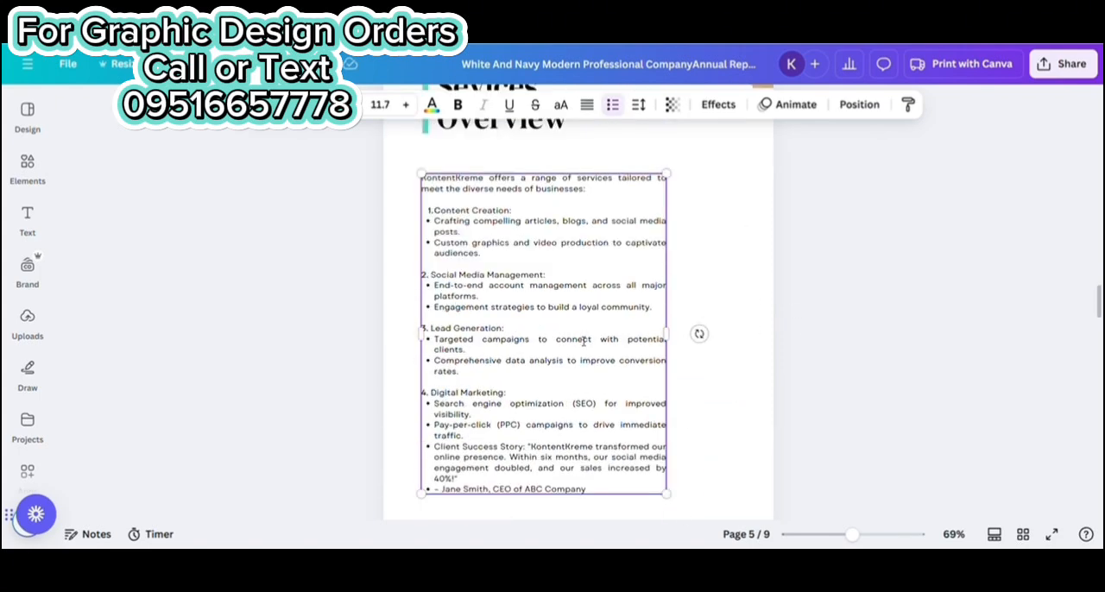
left_click(474, 277)
key("Return")
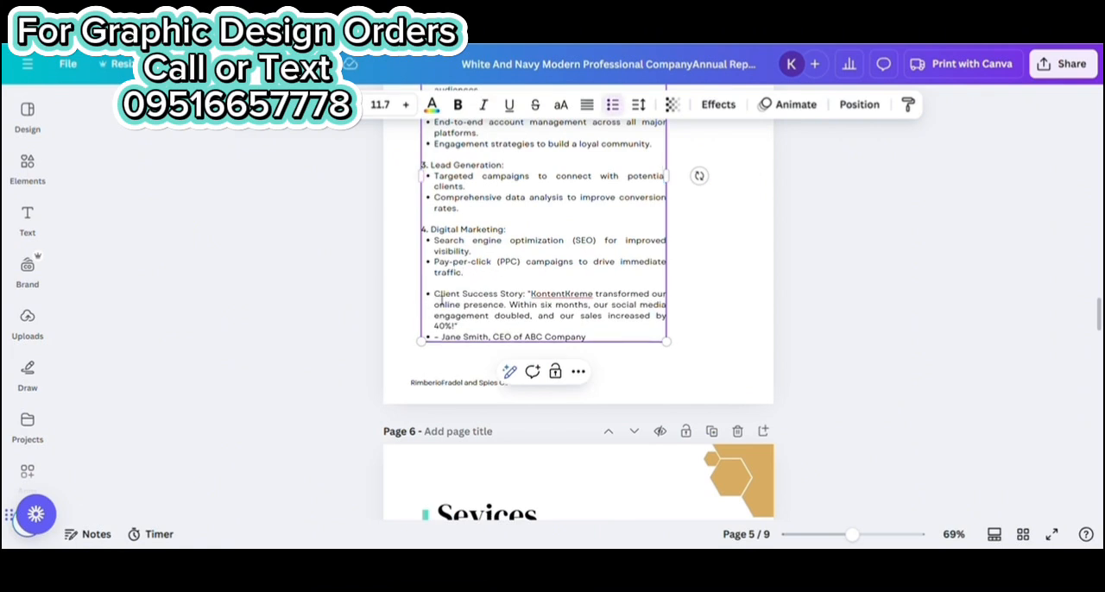
Remove the bullet from the Client Success Story, start its quote on a new line and make the label bold
key("BackSpace")
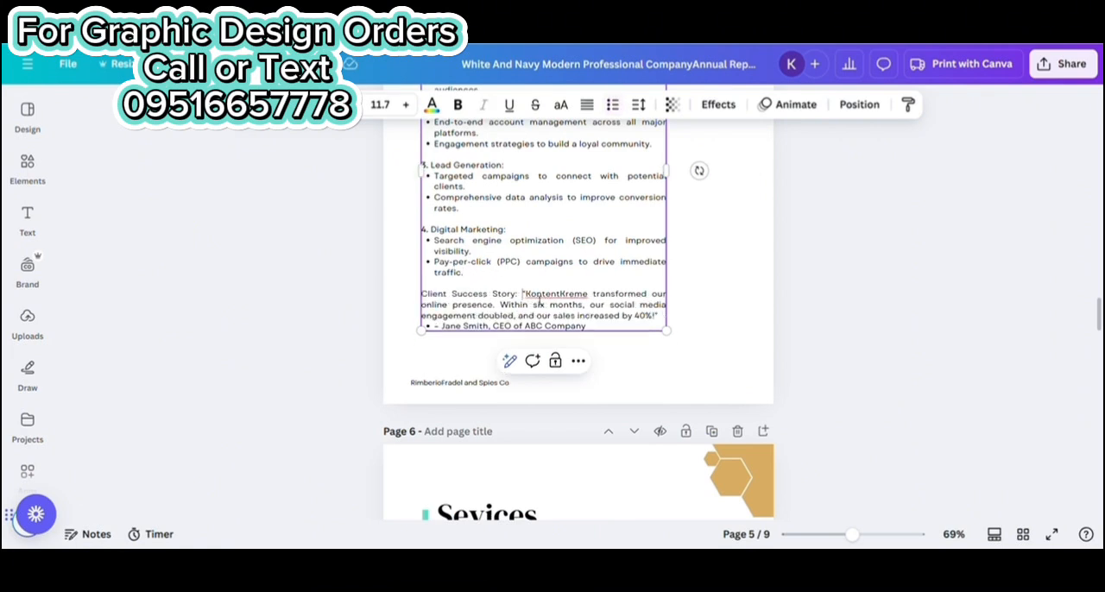
key("Return")
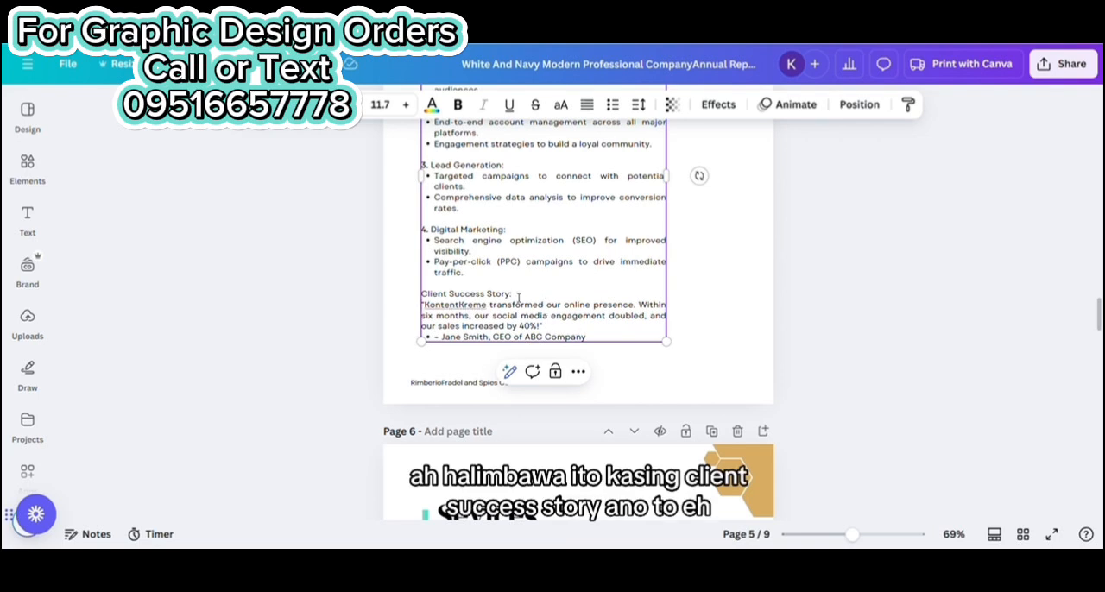
left_click_drag(517, 298, 421, 294)
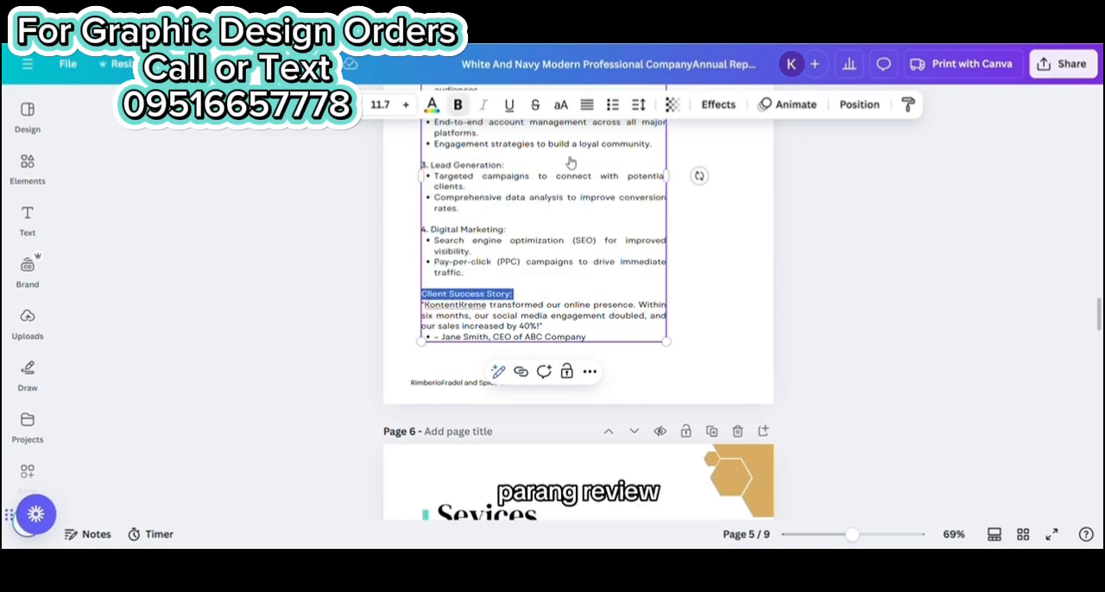
left_click(885, 291)
Scale the services text on page 5 to font size 14.5 and make the client's name and title bold and italic
left_click(535, 266)
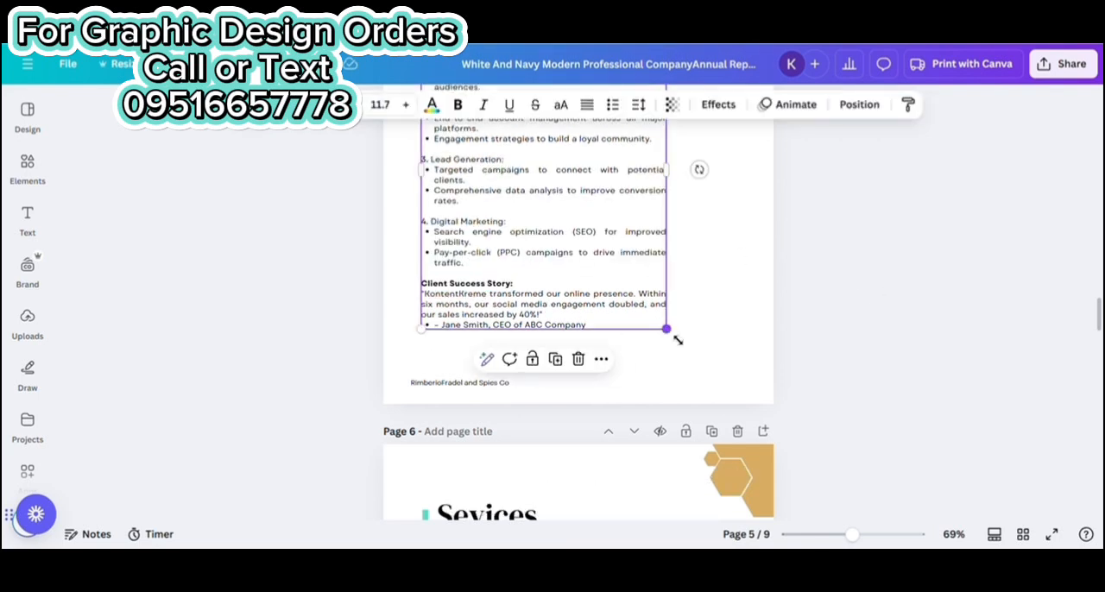
left_click_drag(677, 340, 753, 440)
left_click(625, 426)
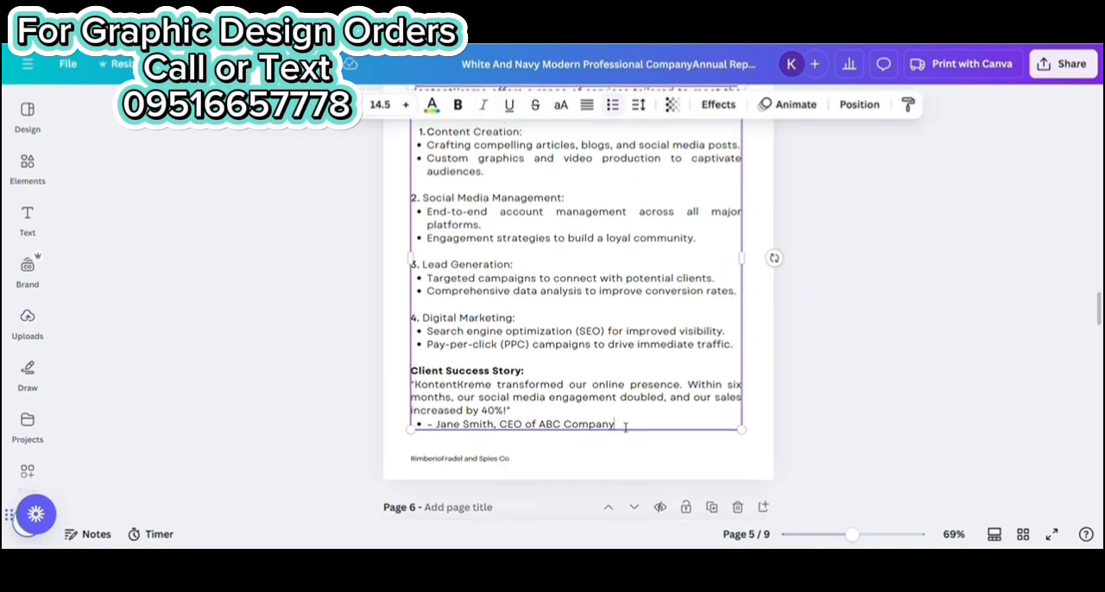
left_click_drag(625, 426, 441, 429)
left_click(458, 105)
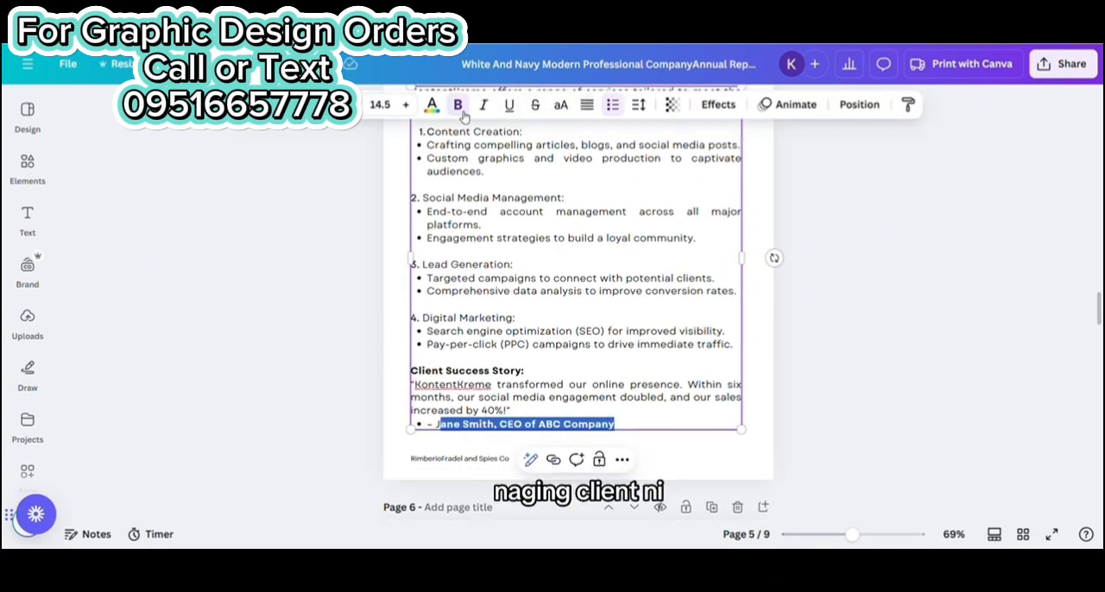
left_click(484, 104)
left_click(906, 285)
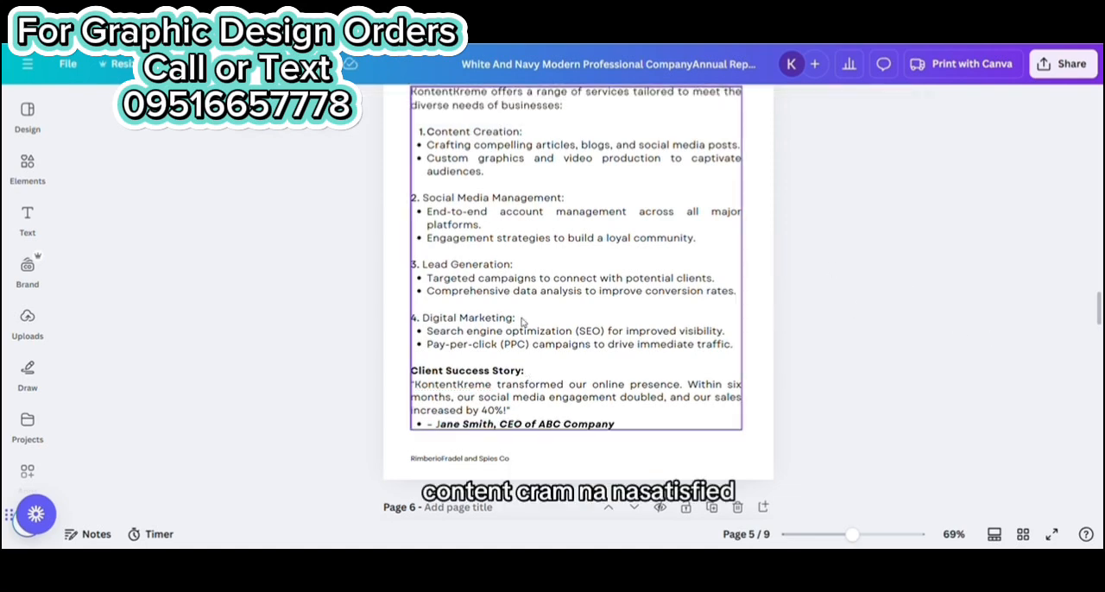
Move the Testimonials heading on page 7 closer to its vertical accent bar
scroll(526, 302, "up", 4)
scroll(549, 243, "down", 5)
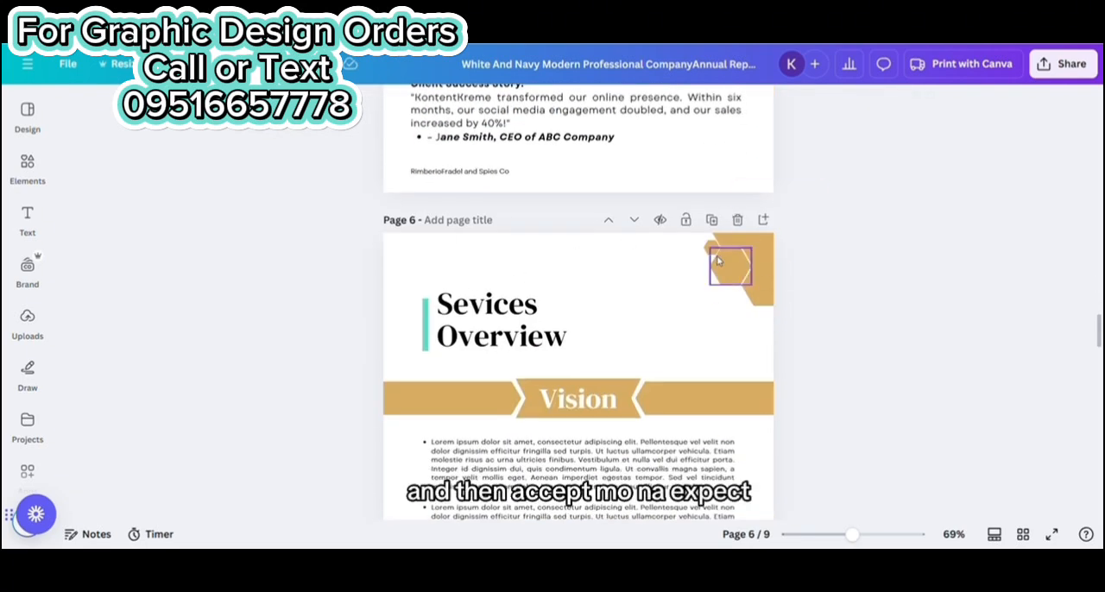
scroll(717, 261, "down", 8)
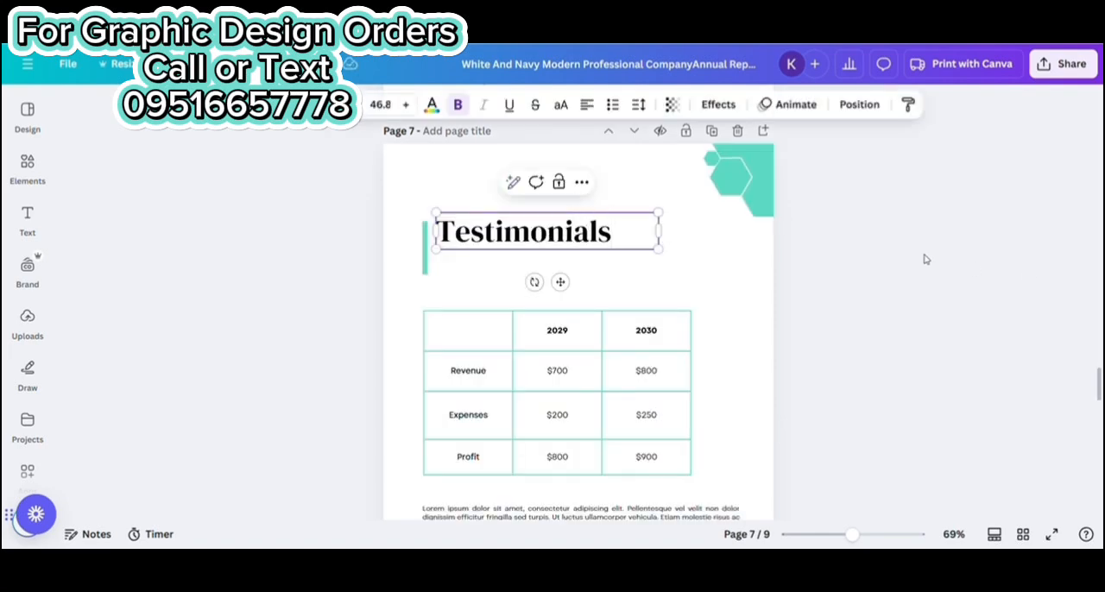
left_click(925, 259)
left_click_drag(572, 226, 565, 242)
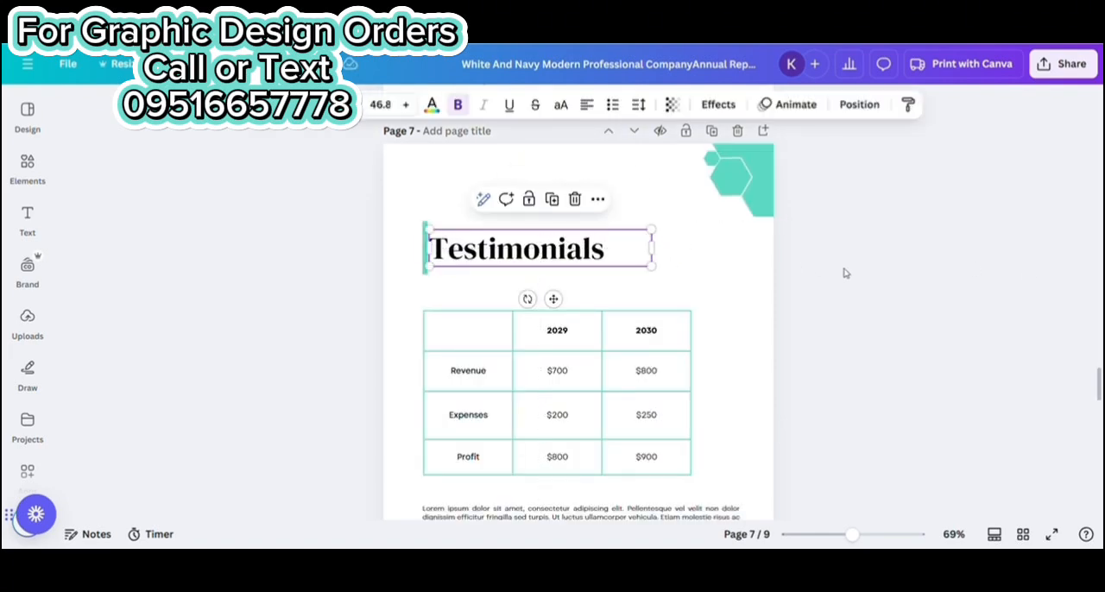
left_click(845, 273)
Recolor the accent bar beside the Testimonials heading to the gold used in the report
scroll(565, 234, "up", 10)
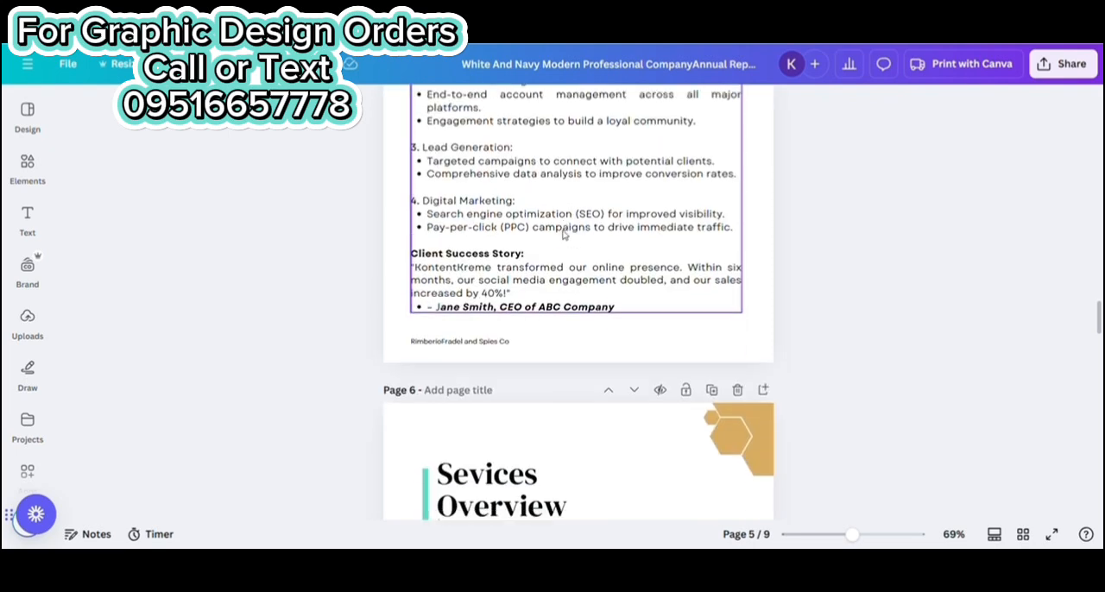
scroll(563, 234, "down", 10)
left_click(423, 393)
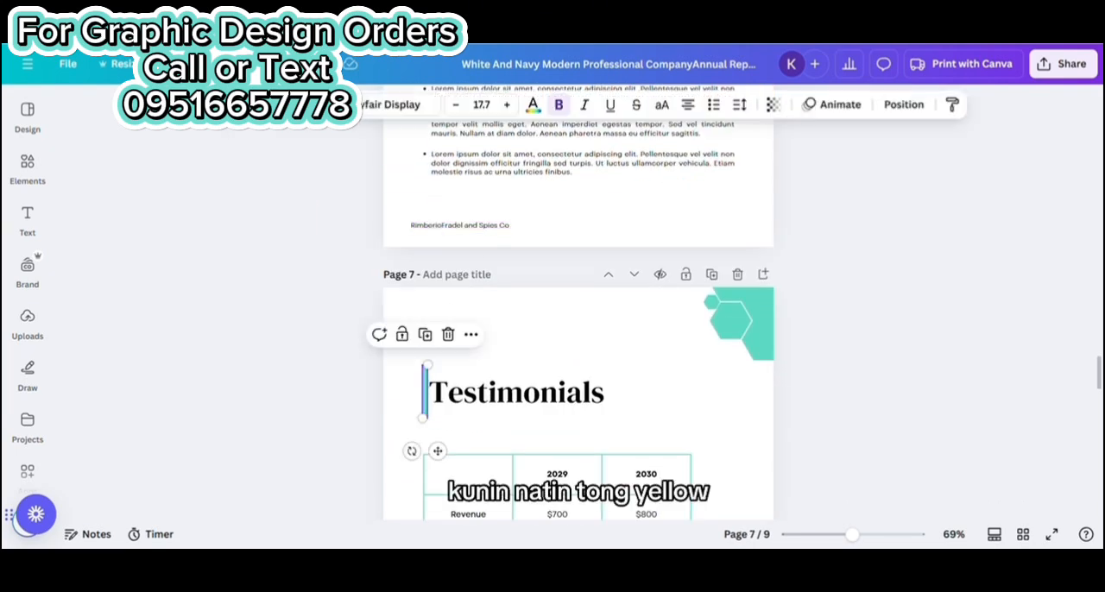
left_click(258, 105)
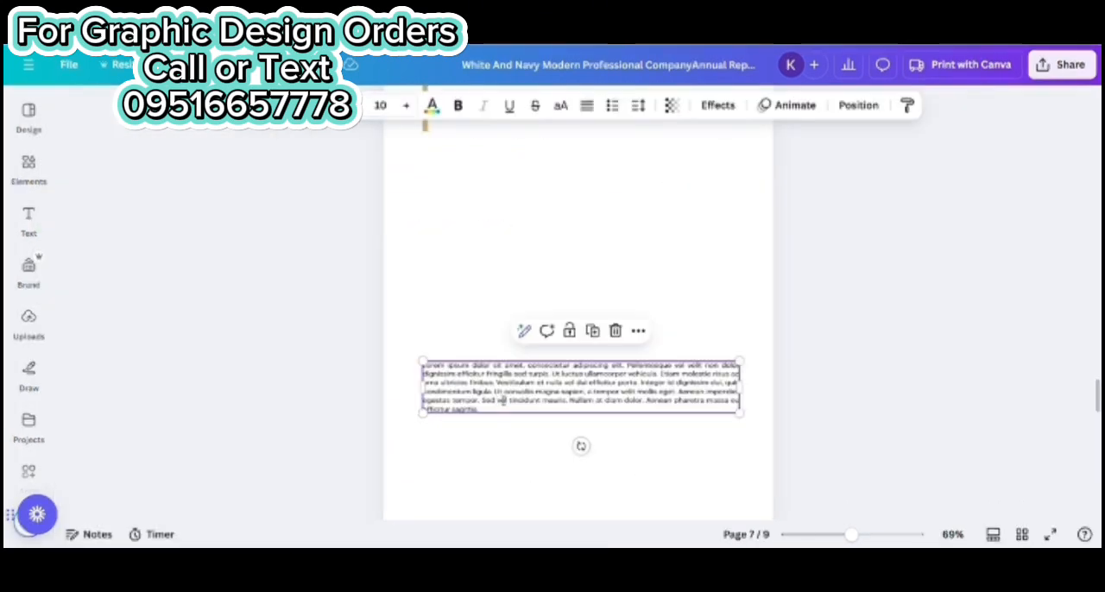
Replace the placeholder paragraph on page 7 with the "What Our Clients Say" text and move it up beneath the Testimonials heading
key("ctrl+a")
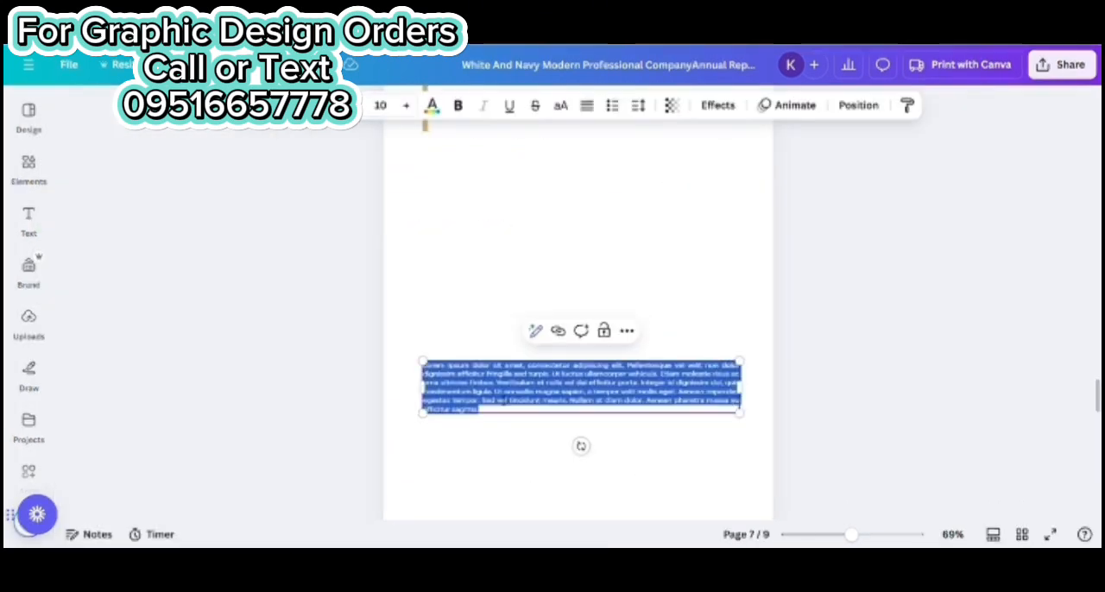
key("Escape")
left_click_drag(709, 422, 1003, 441)
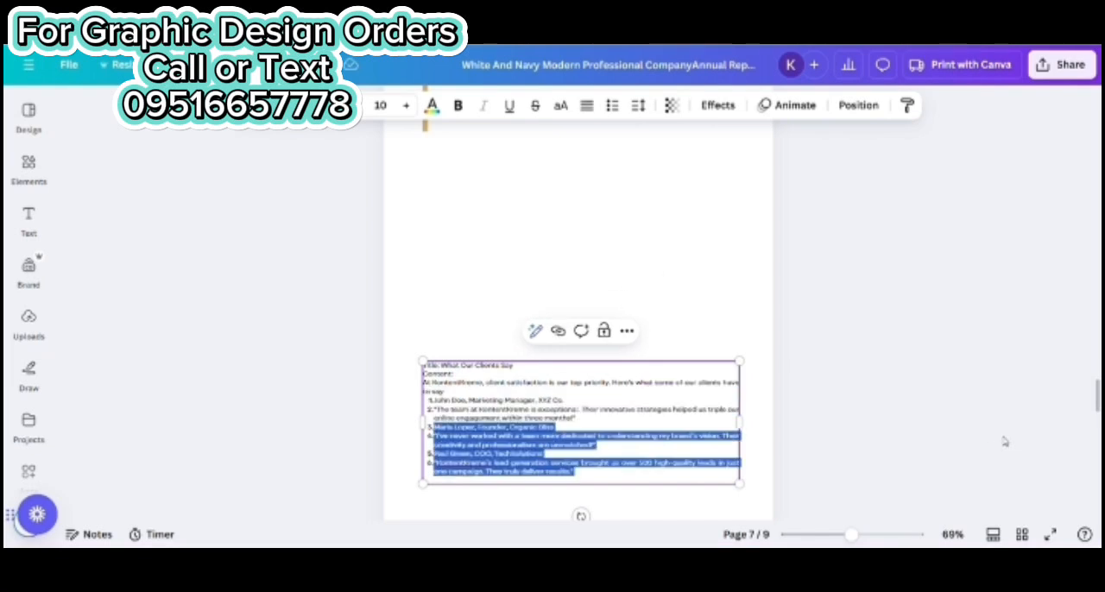
left_click(1004, 441)
left_click_drag(662, 424, 658, 338)
scroll(672, 276, "up", 1)
left_click_drag(736, 389, 742, 426)
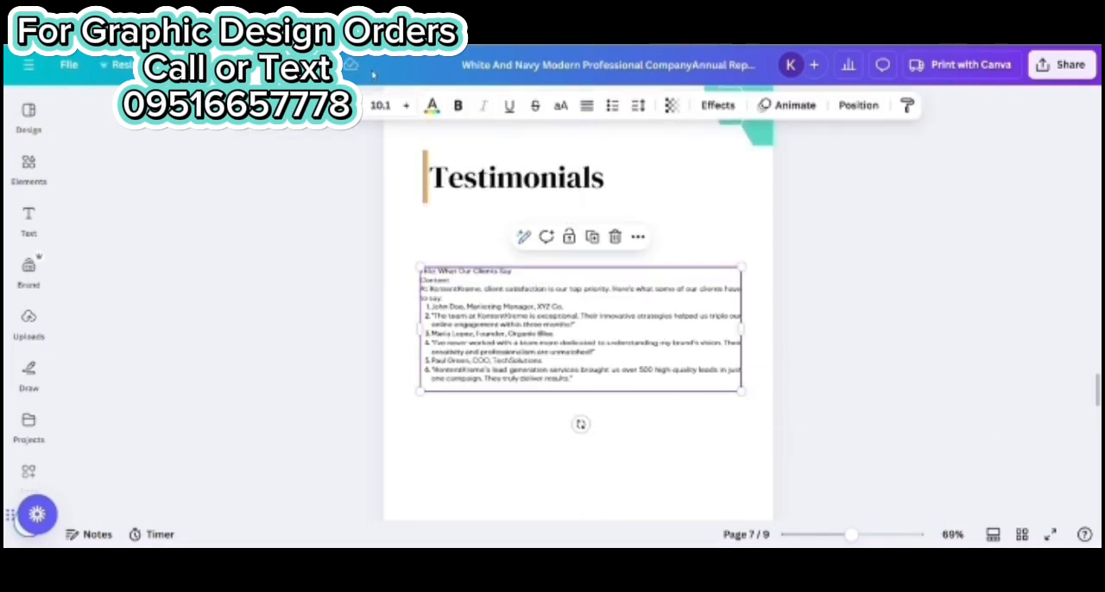
Increase the testimonials text on page 7 to font size 20
left_click(405, 105)
left_click(381, 105)
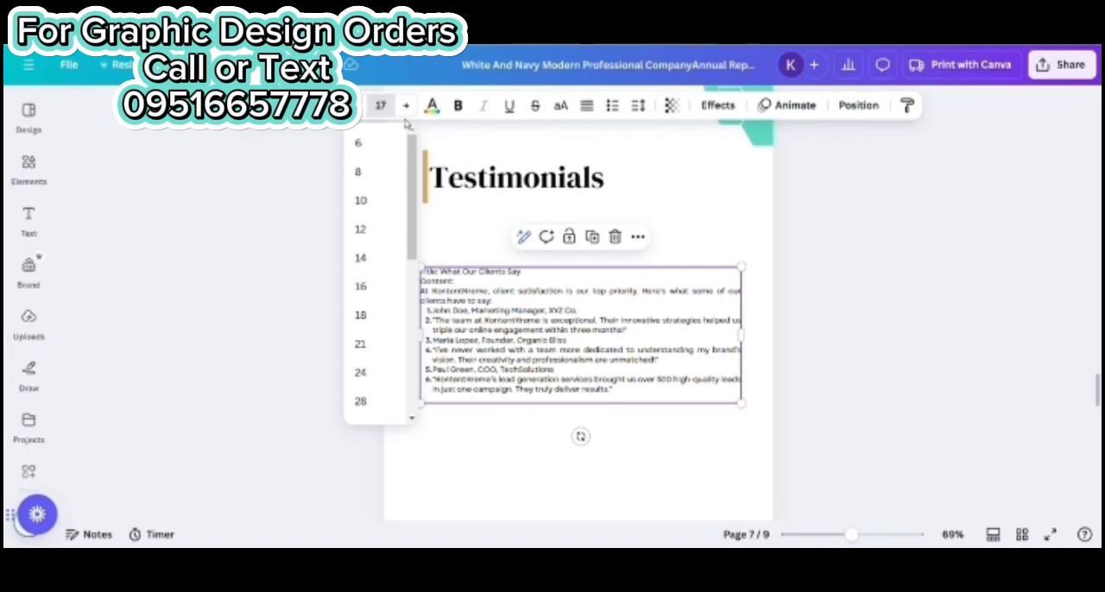
type("17")
key("Return")
scroll(907, 227, "down", 2)
scroll(831, 298, "up", 1)
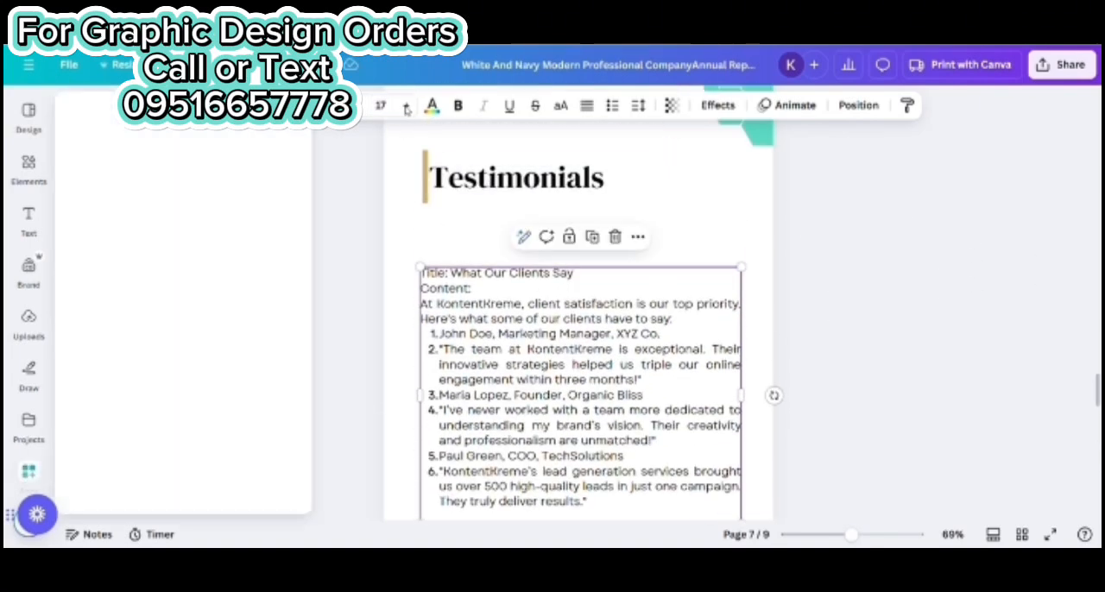
left_click(407, 105)
left_click(407, 106)
left_click(407, 106)
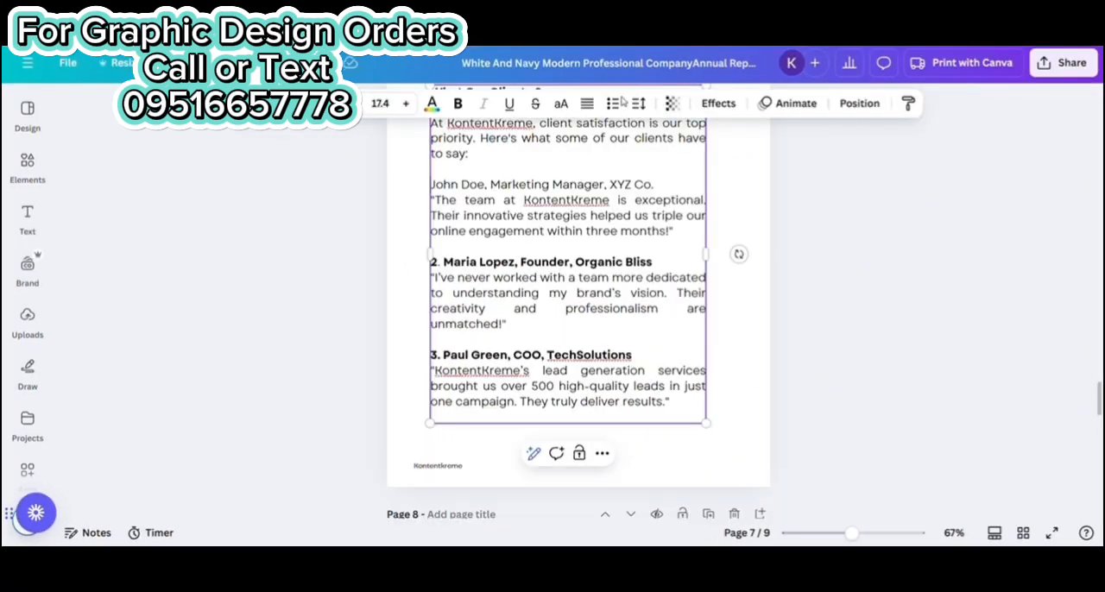
Add a bullet before the first client's name and replace the number before the second client's name with a bullet
left_click(612, 104)
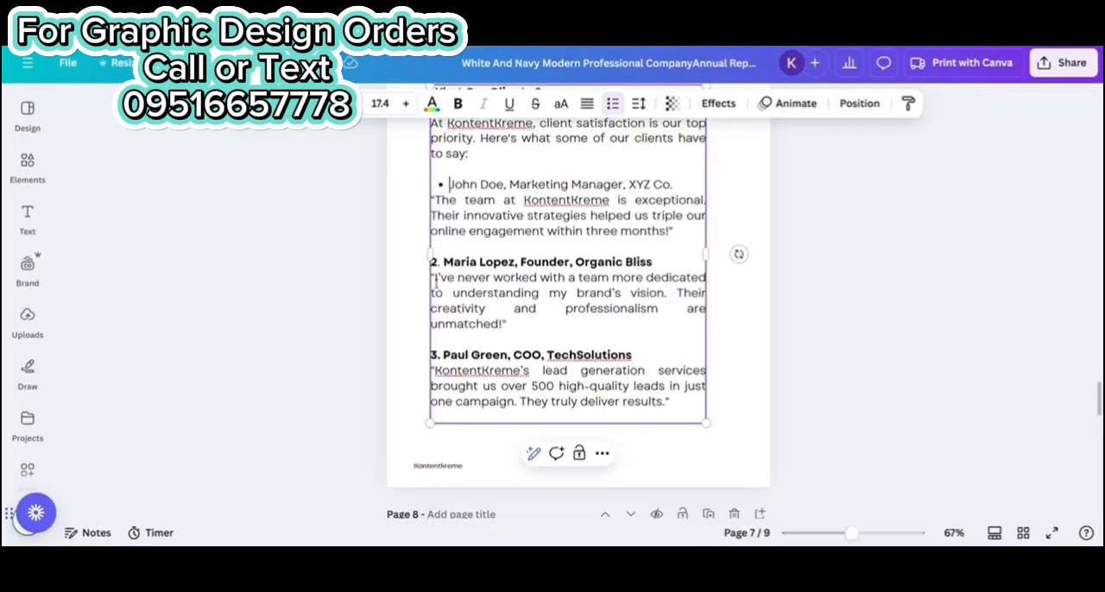
left_click(443, 266)
key("BackSpace")
key("BackSpace")
key("BackSpace")
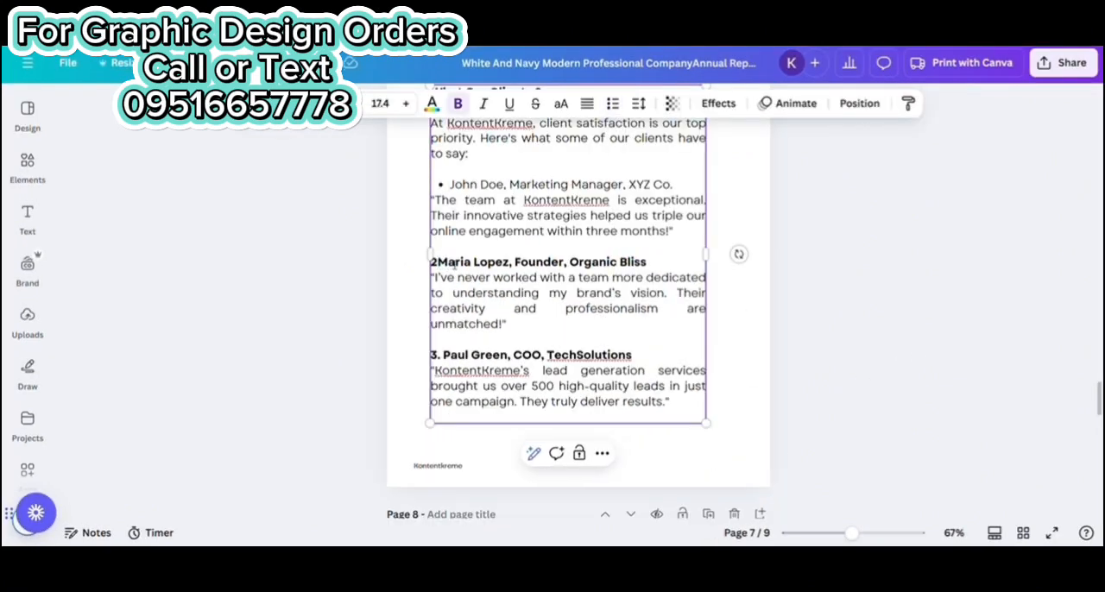
left_click(613, 105)
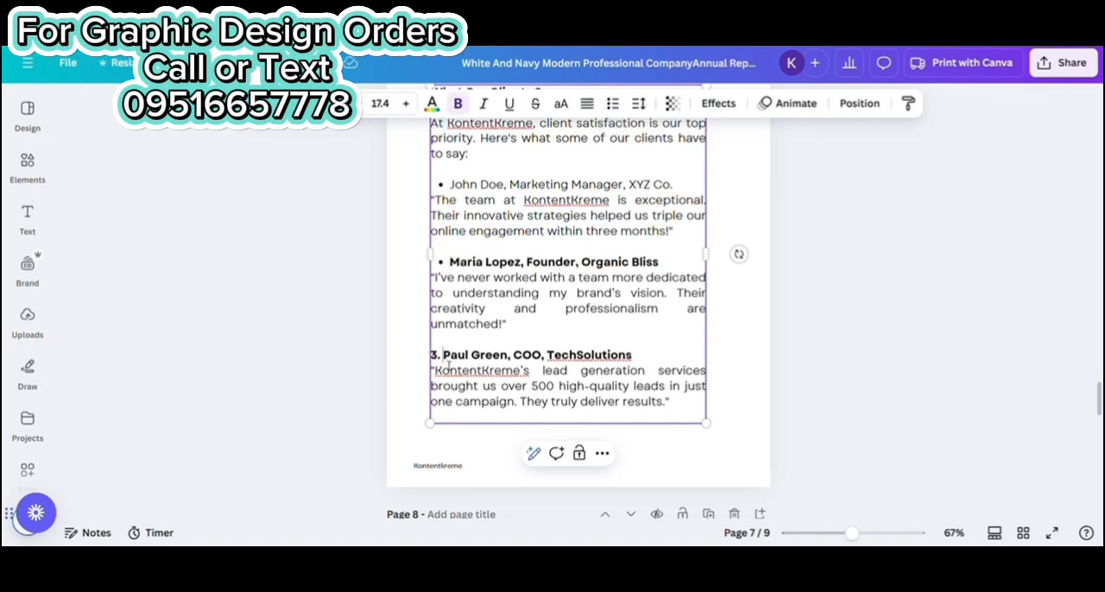
Remove the number before the third client's name and the bullets before the first two
key("BackSpace")
key("BackSpace")
key("BackSpace")
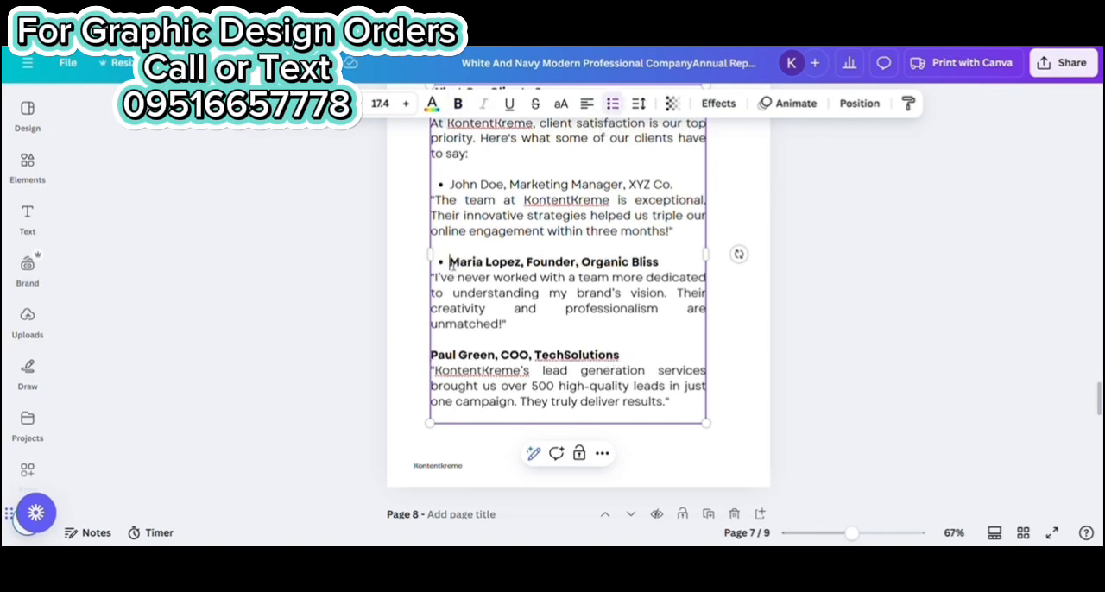
key("BackSpace")
key("BackSpace")
key("Return")
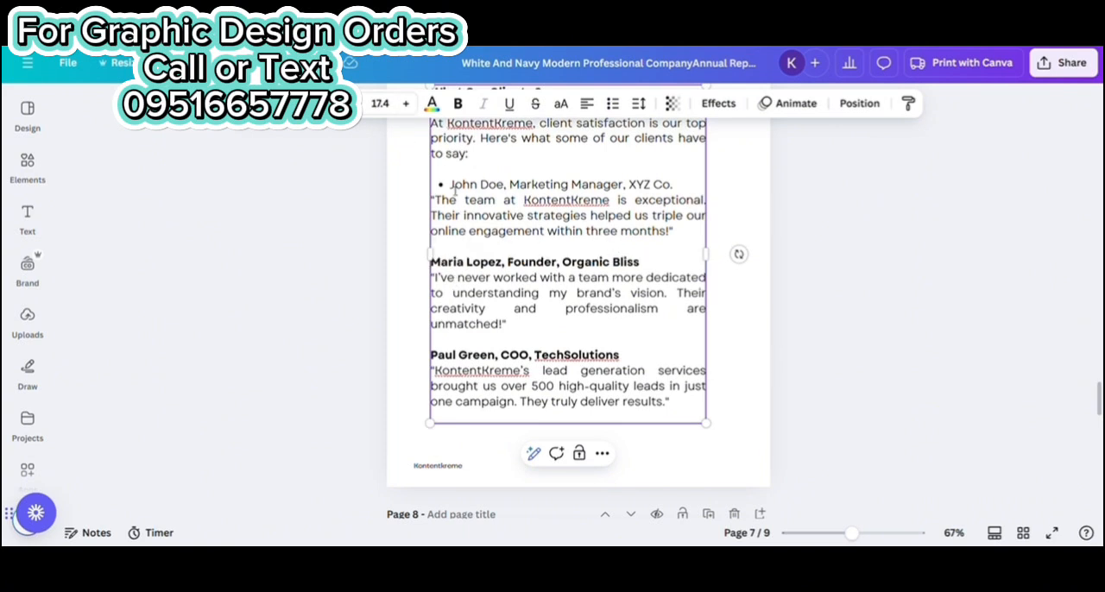
key("BackSpace")
key("BackSpace")
key("Return")
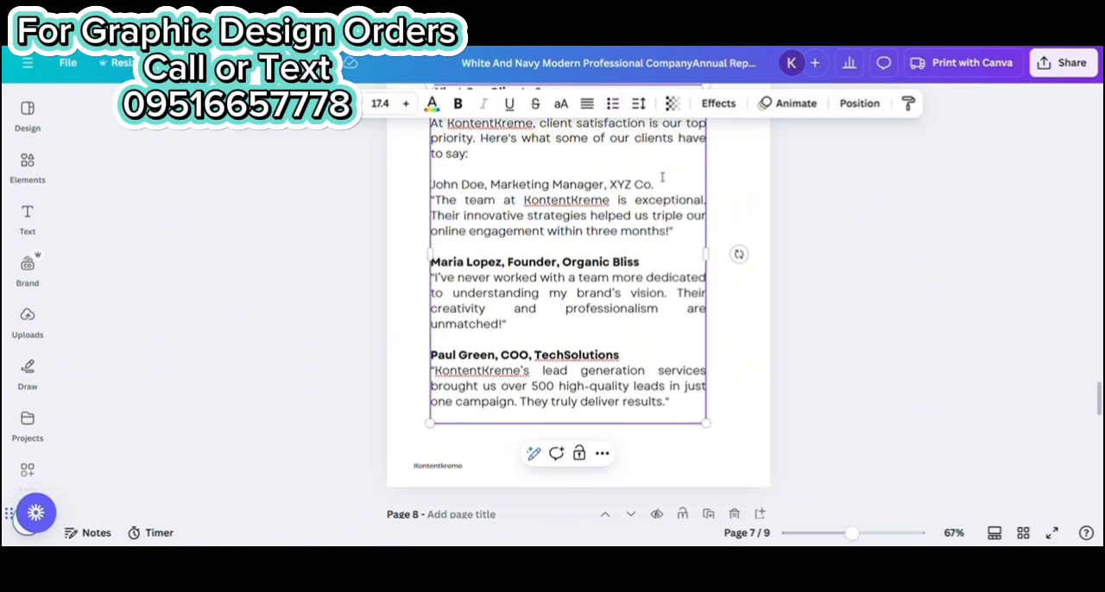
Make the first client's name, job title and company bold
left_click_drag(662, 177, 431, 154)
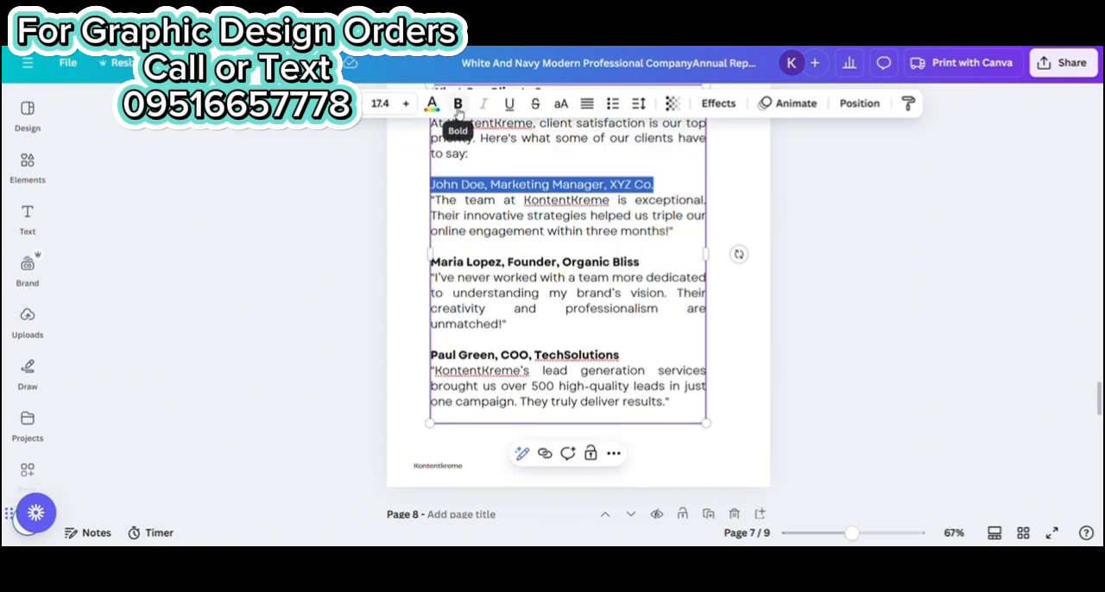
left_click(457, 103)
left_click(676, 186)
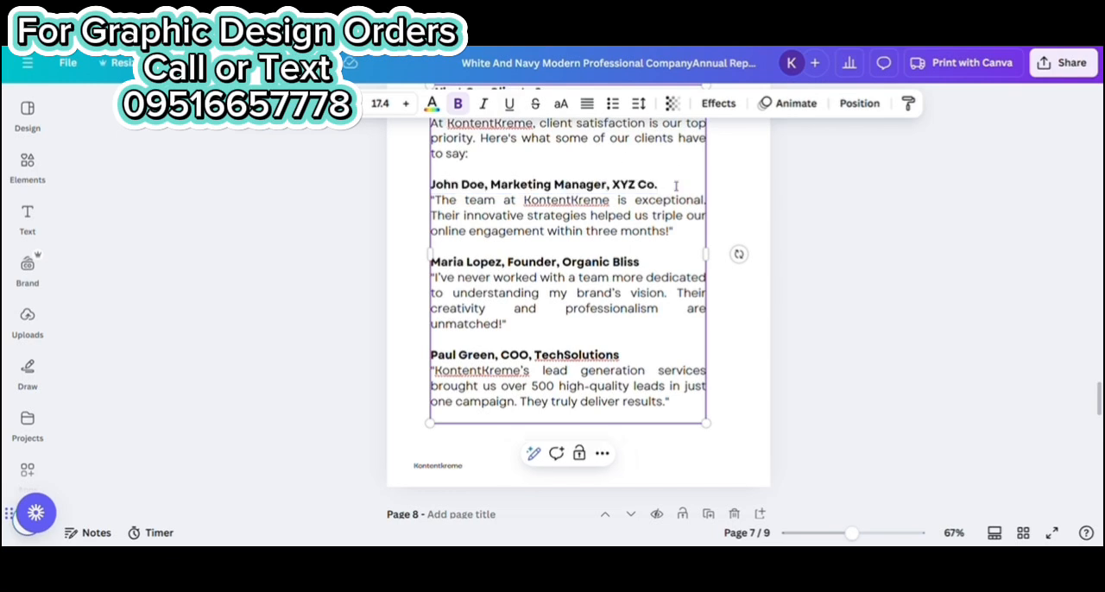
Widen the testimonials text box on both sides and scale its text to font size 18.7
left_click_drag(722, 256, 757, 269)
left_click_drag(435, 235, 429, 269)
left_click(390, 232)
left_click(433, 232)
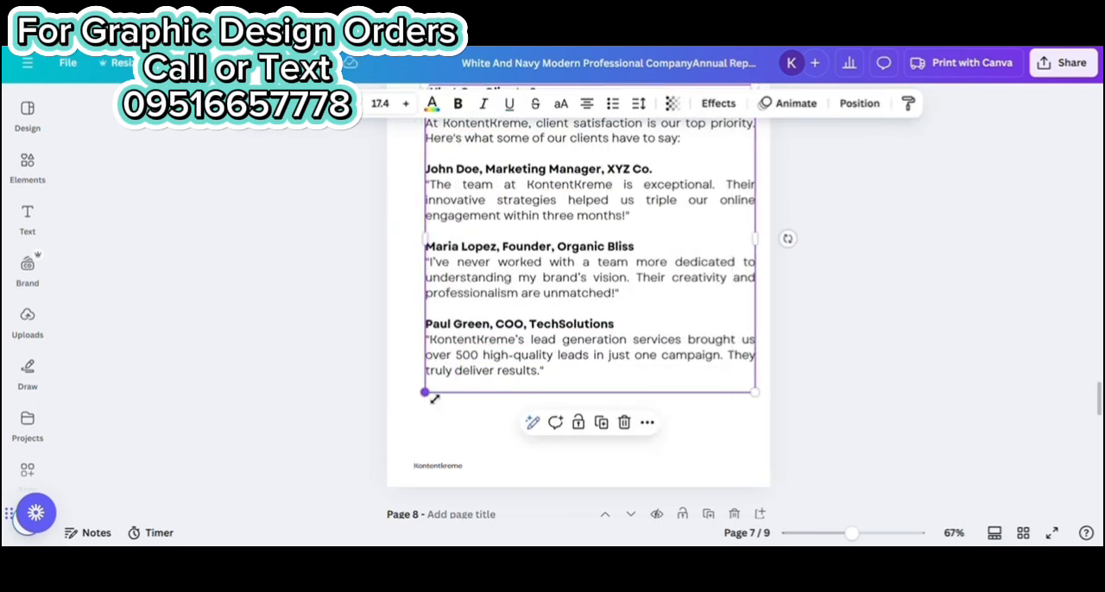
left_click_drag(434, 398, 414, 429)
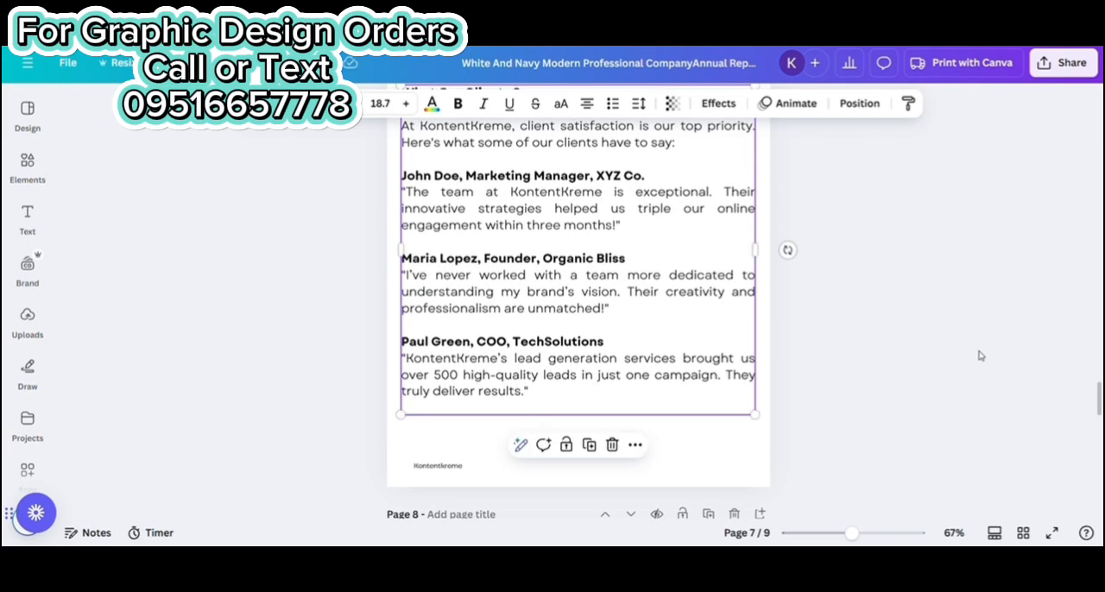
Move the testimonials text slightly down and keep it centered horizontally on page 7
left_click(980, 355)
scroll(949, 349, "up", 2)
scroll(723, 219, "down", 3)
left_click_drag(619, 179, 619, 200)
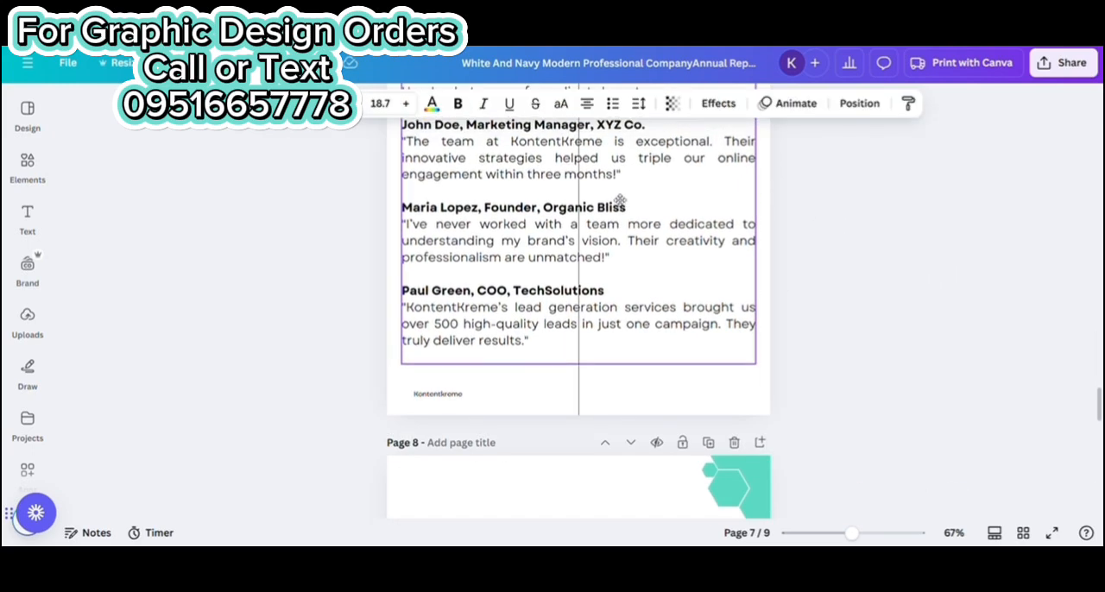
left_click(785, 198)
scroll(883, 249, "up", 3)
left_click_drag(857, 534, 849, 533)
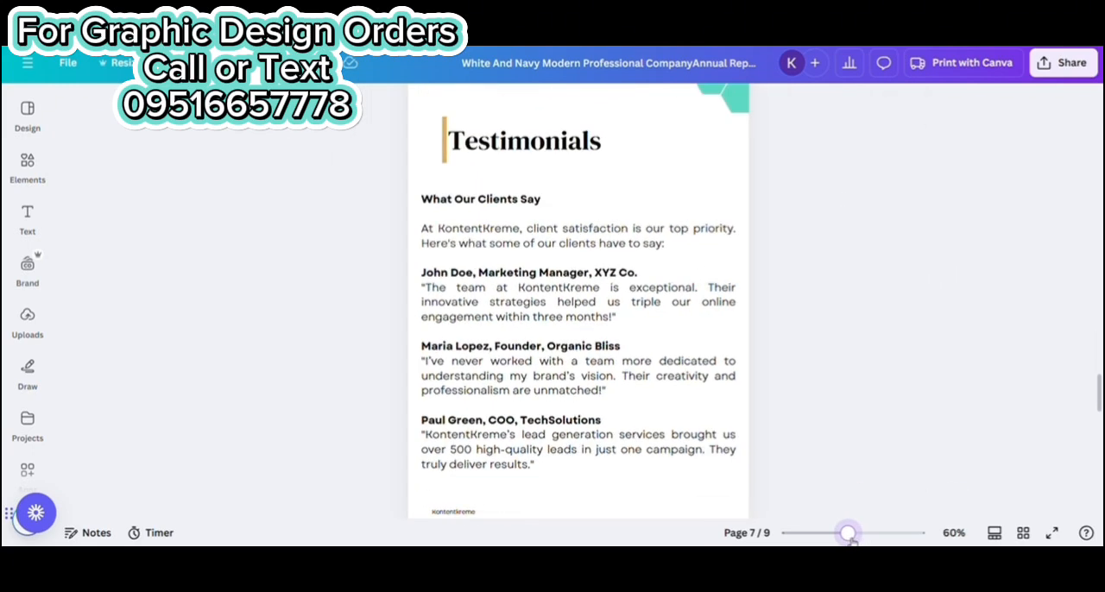
scroll(843, 399, "down", 2)
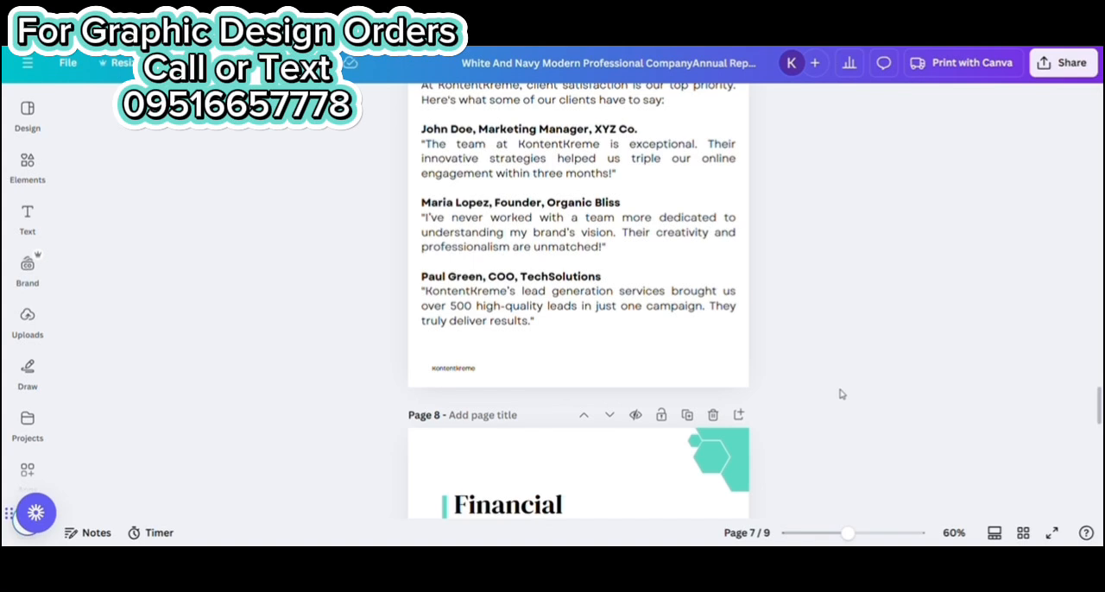
left_click(452, 371)
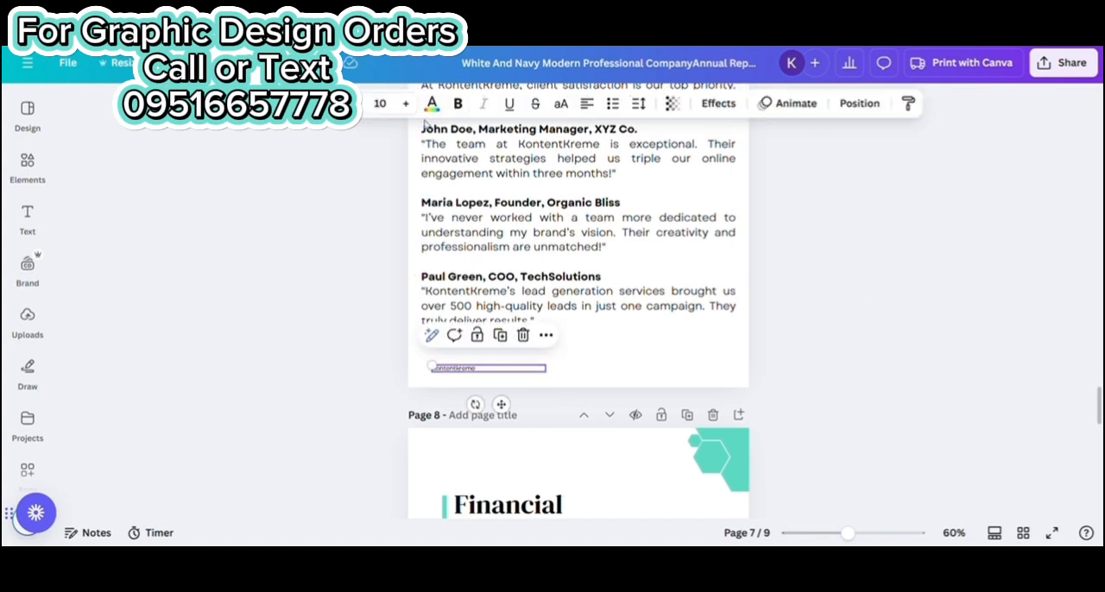
left_click(938, 300)
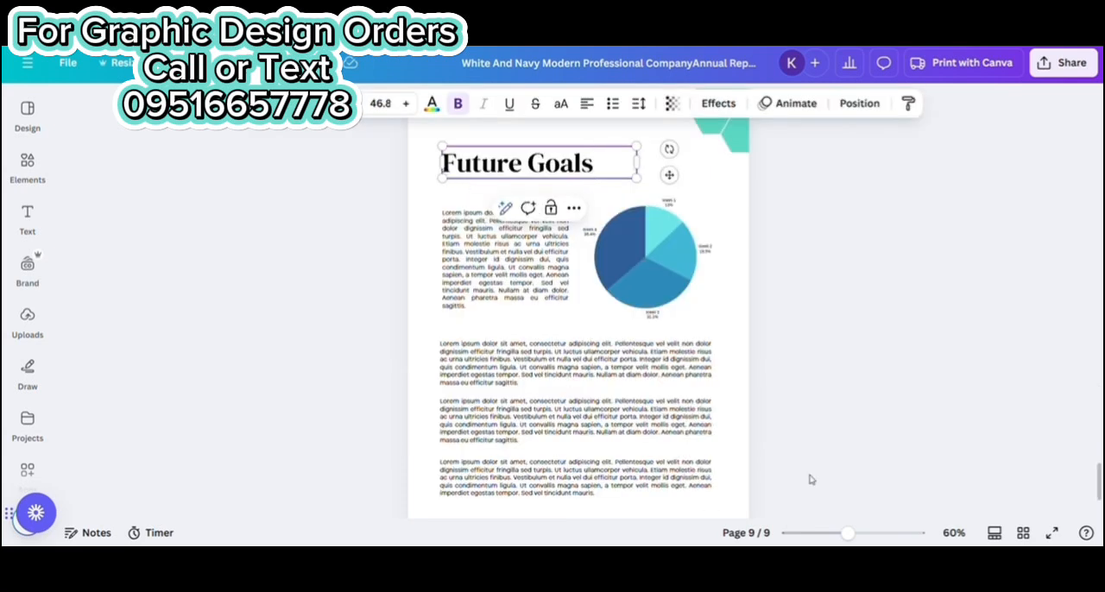
Delete the pie chart and the placeholder paragraph beside it on page 9
left_click(803, 291)
left_click_drag(423, 208, 716, 337)
key("Delete")
Replace the remaining placeholder paragraph on page 9 with the "Our Vision for 2025 and Beyond" text and move it up the page
left_click(594, 374)
key("ctrl+a")
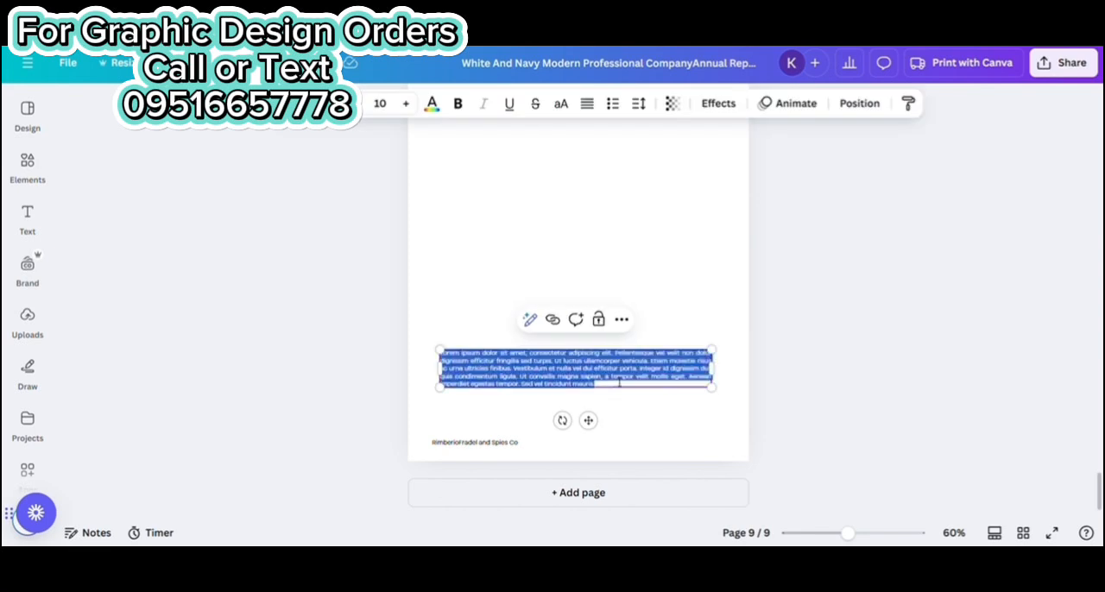
type("Our Vision for 2025 and Beyond Content: As we look ahead, KontentXtreme is committed to driving innovation and achieving greater success. Key Goals: 1. Expand our service offerings to include AI-driven content strategies. 2. Enter new markets in Southeast Asia and North America. 3. Develop an in-house training program to upskill our team. 4. Achieve a 50% increase in revenue growth by the end of 2025. Commitment to Sustainability: We aim to implement eco-friendly practices in our operations and promote sustainable strategies in digital marketing. Call to Action: Join us on this journey as we redefine the future of digital solutions. Together, we can create meaningful impact.")
left_click(806, 422)
left_click_drag(592, 409, 585, 197)
Enlarge the future goals text to font size 17.5 across the page width and place it just beneath the Future Goals heading
left_click(406, 104)
left_click(406, 103)
left_click(405, 103)
left_click(406, 104)
left_click(405, 103)
left_click(405, 103)
left_click(406, 104)
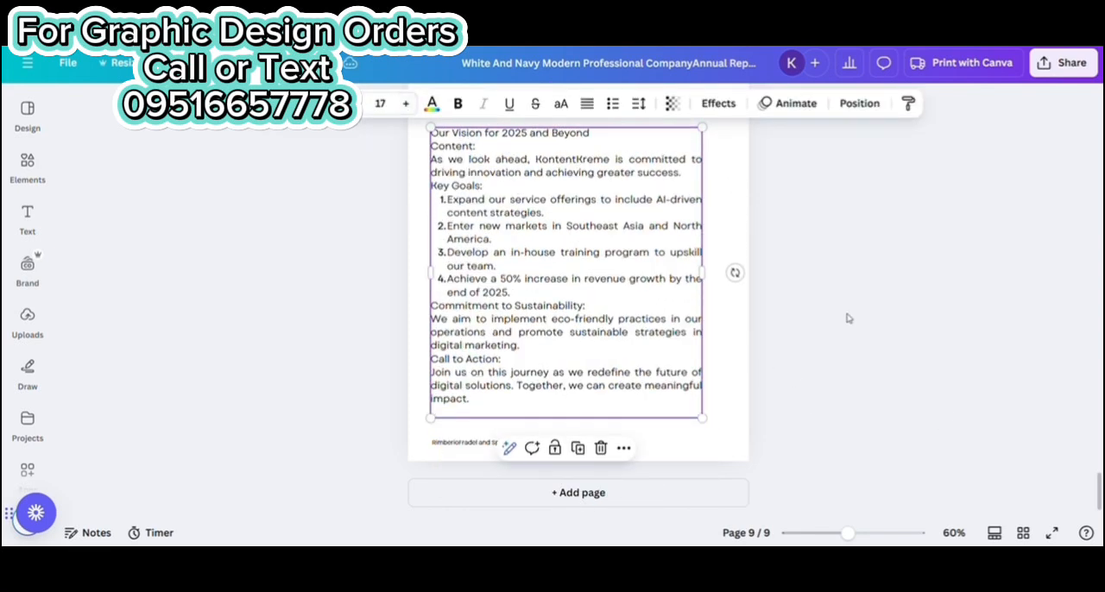
left_click_drag(725, 281, 739, 285)
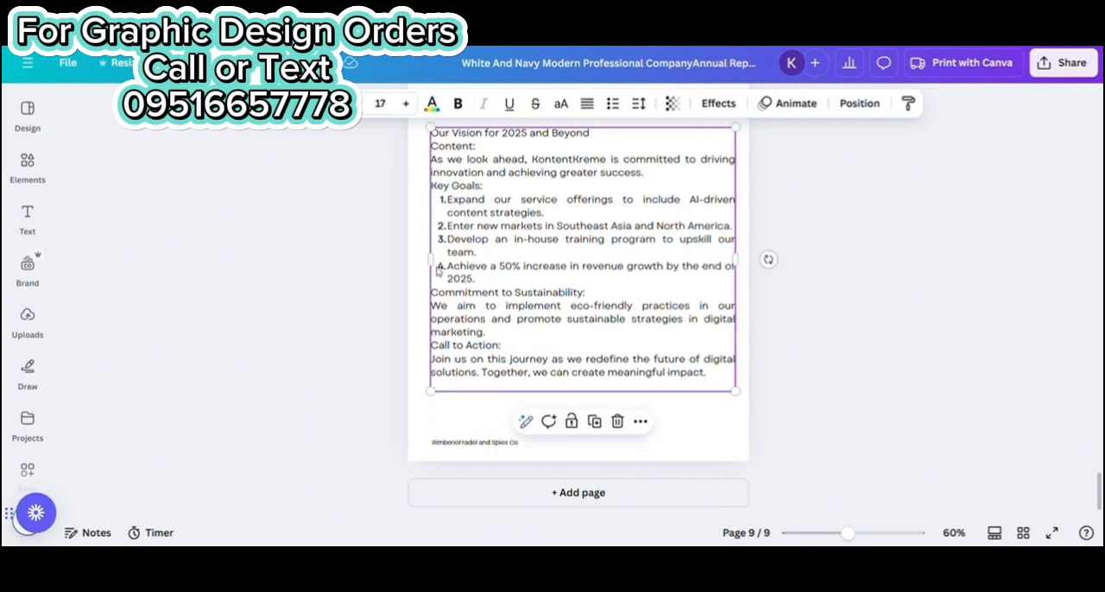
left_click_drag(430, 392, 421, 399)
left_click(893, 403)
scroll(869, 398, "up", 1)
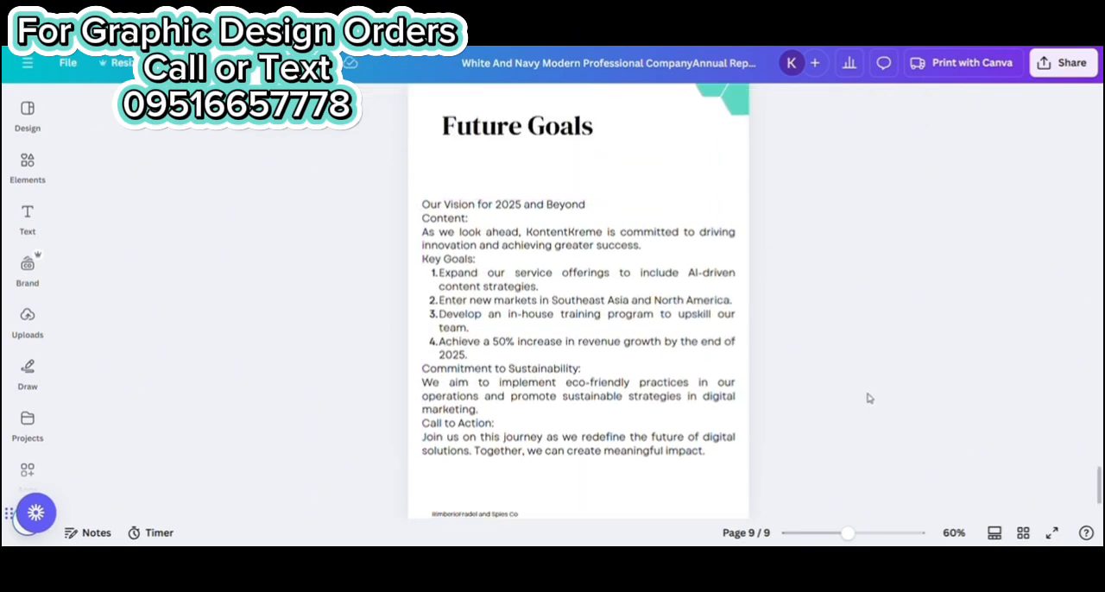
left_click(580, 210)
left_click_drag(611, 304, 611, 268)
Make the "Our Vision for 2025 and Beyond" line bold and clear the "Content:" label below it
left_click_drag(602, 180, 422, 173)
left_click(479, 189)
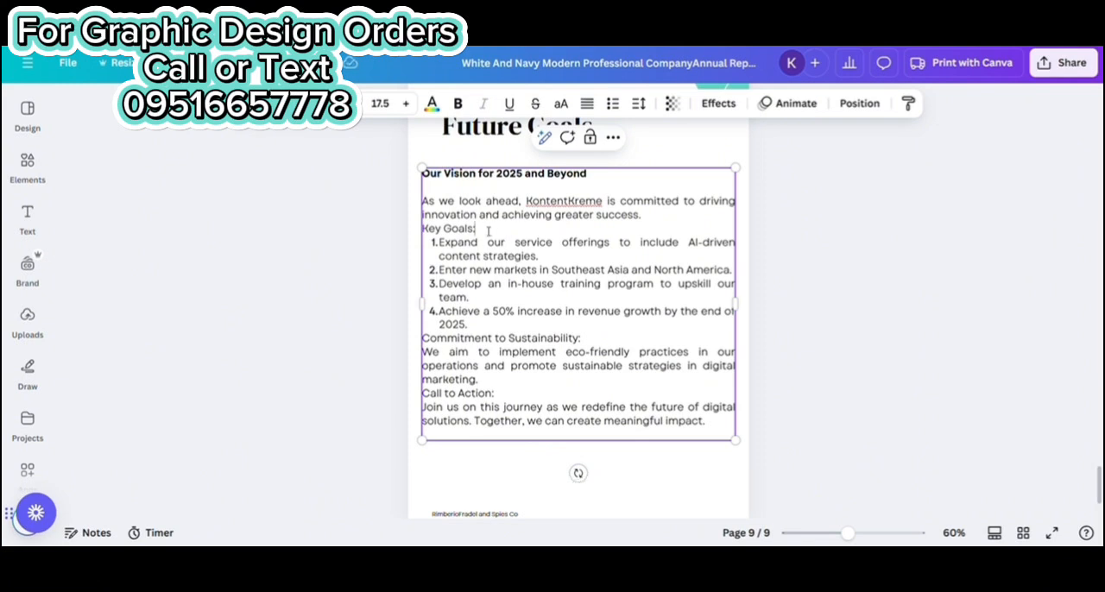
Make the "Commitment to Sustainability:" label bold and insert an unnumbered blank line before it
left_click_drag(580, 338, 423, 339)
left_click(457, 103)
left_click(484, 327)
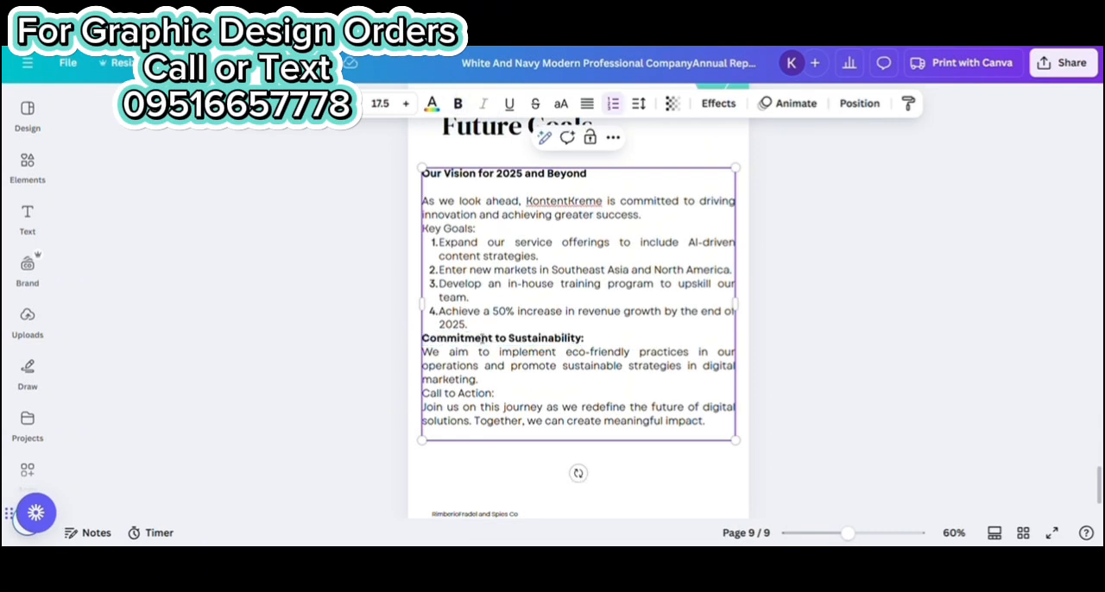
key("Return")
key("BackSpace")
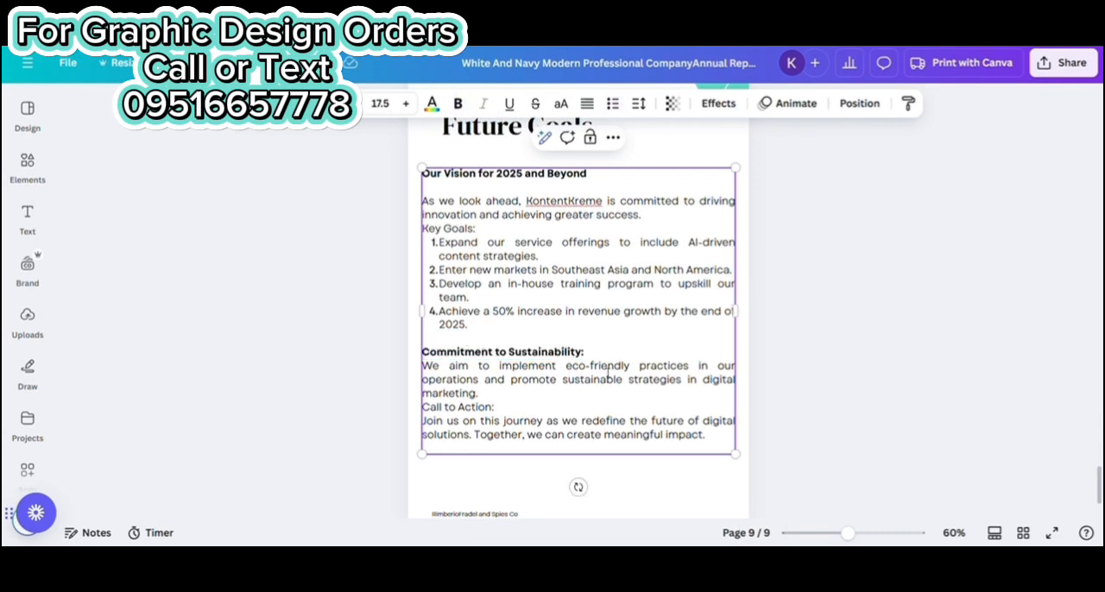
Replace the numbers before the first two key goals on page 9 with bullets
left_click(467, 244)
left_click(948, 318)
left_click(471, 248)
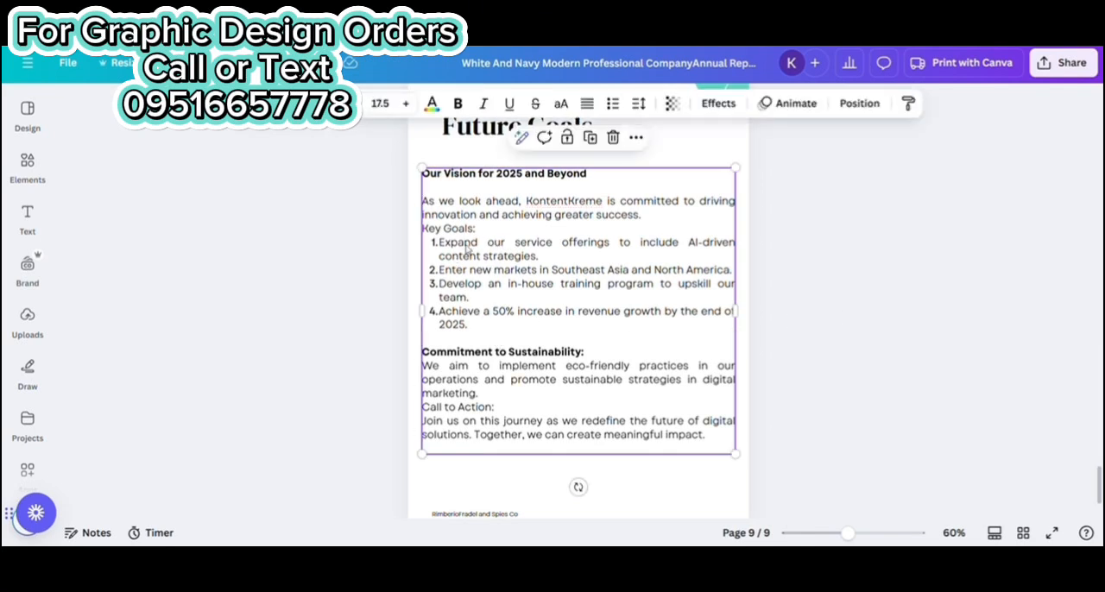
left_click(439, 248)
key("BackSpace")
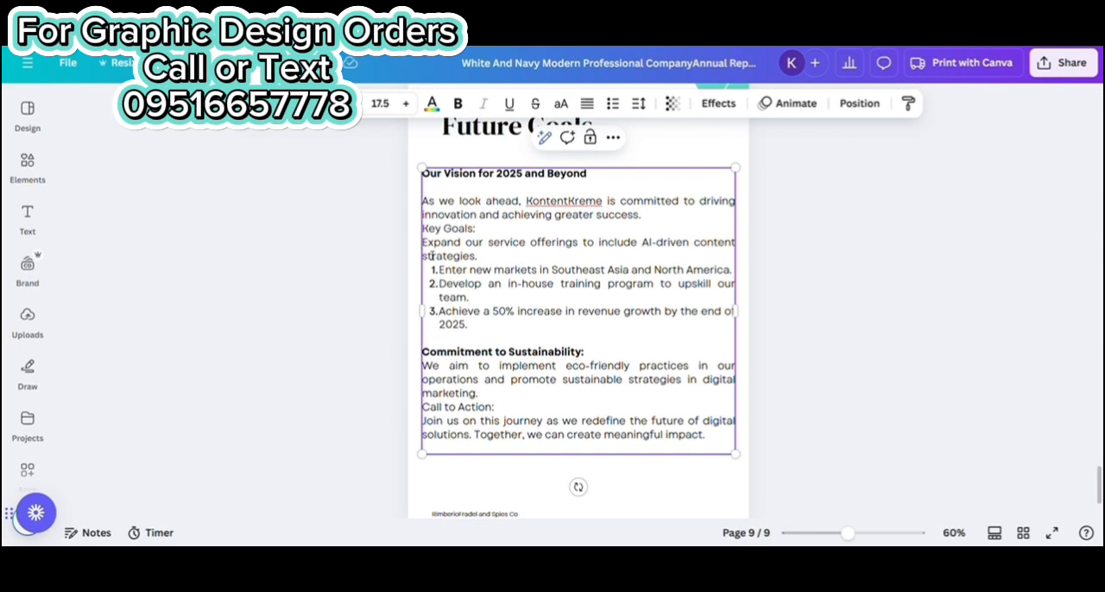
left_click(612, 104)
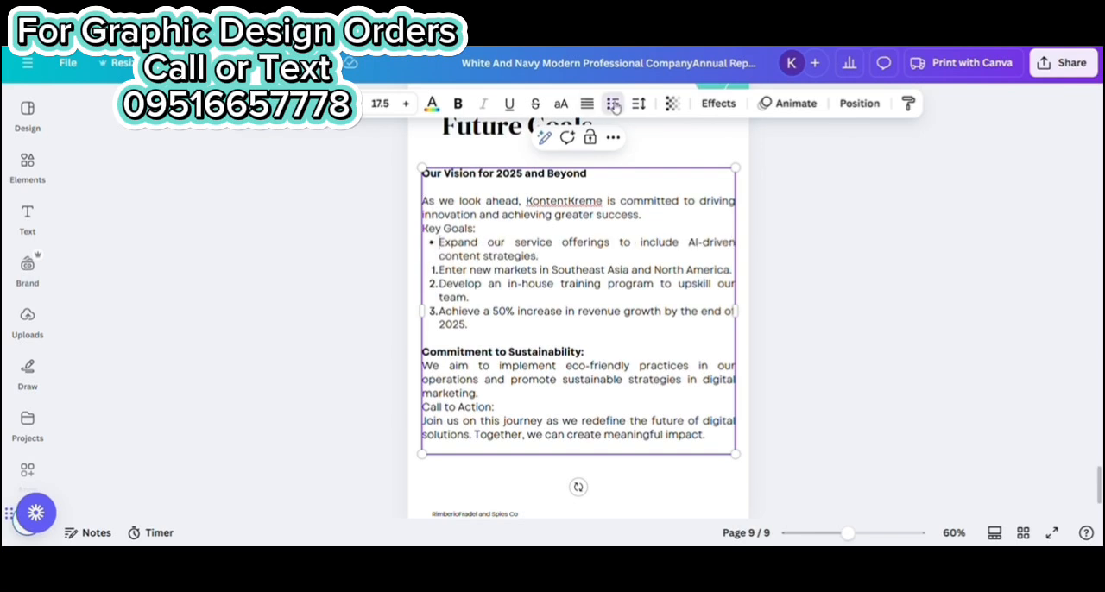
left_click(442, 273)
key("BackSpace")
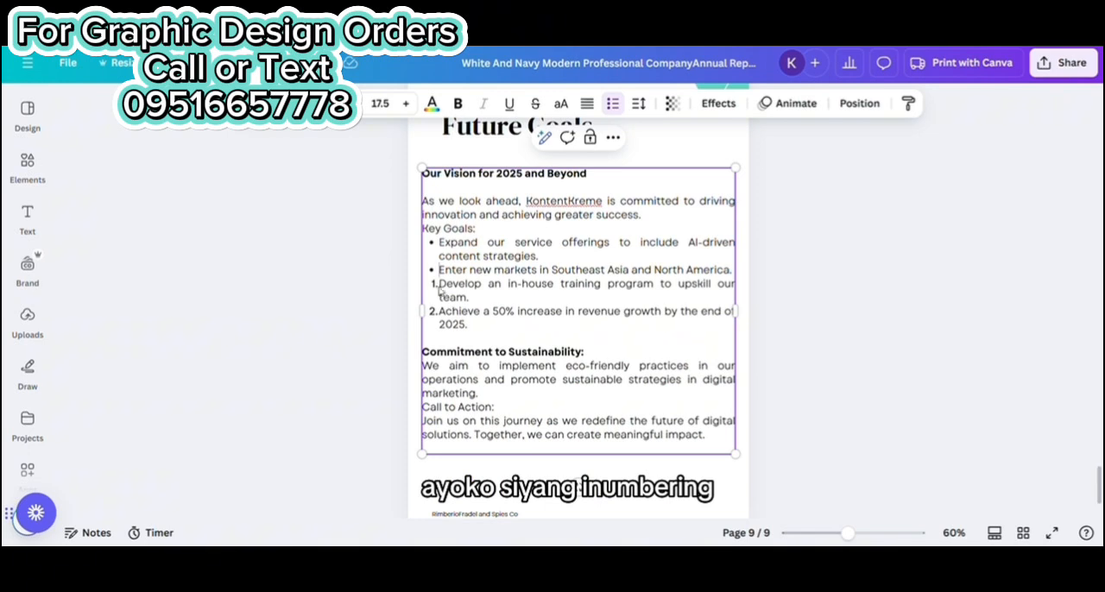